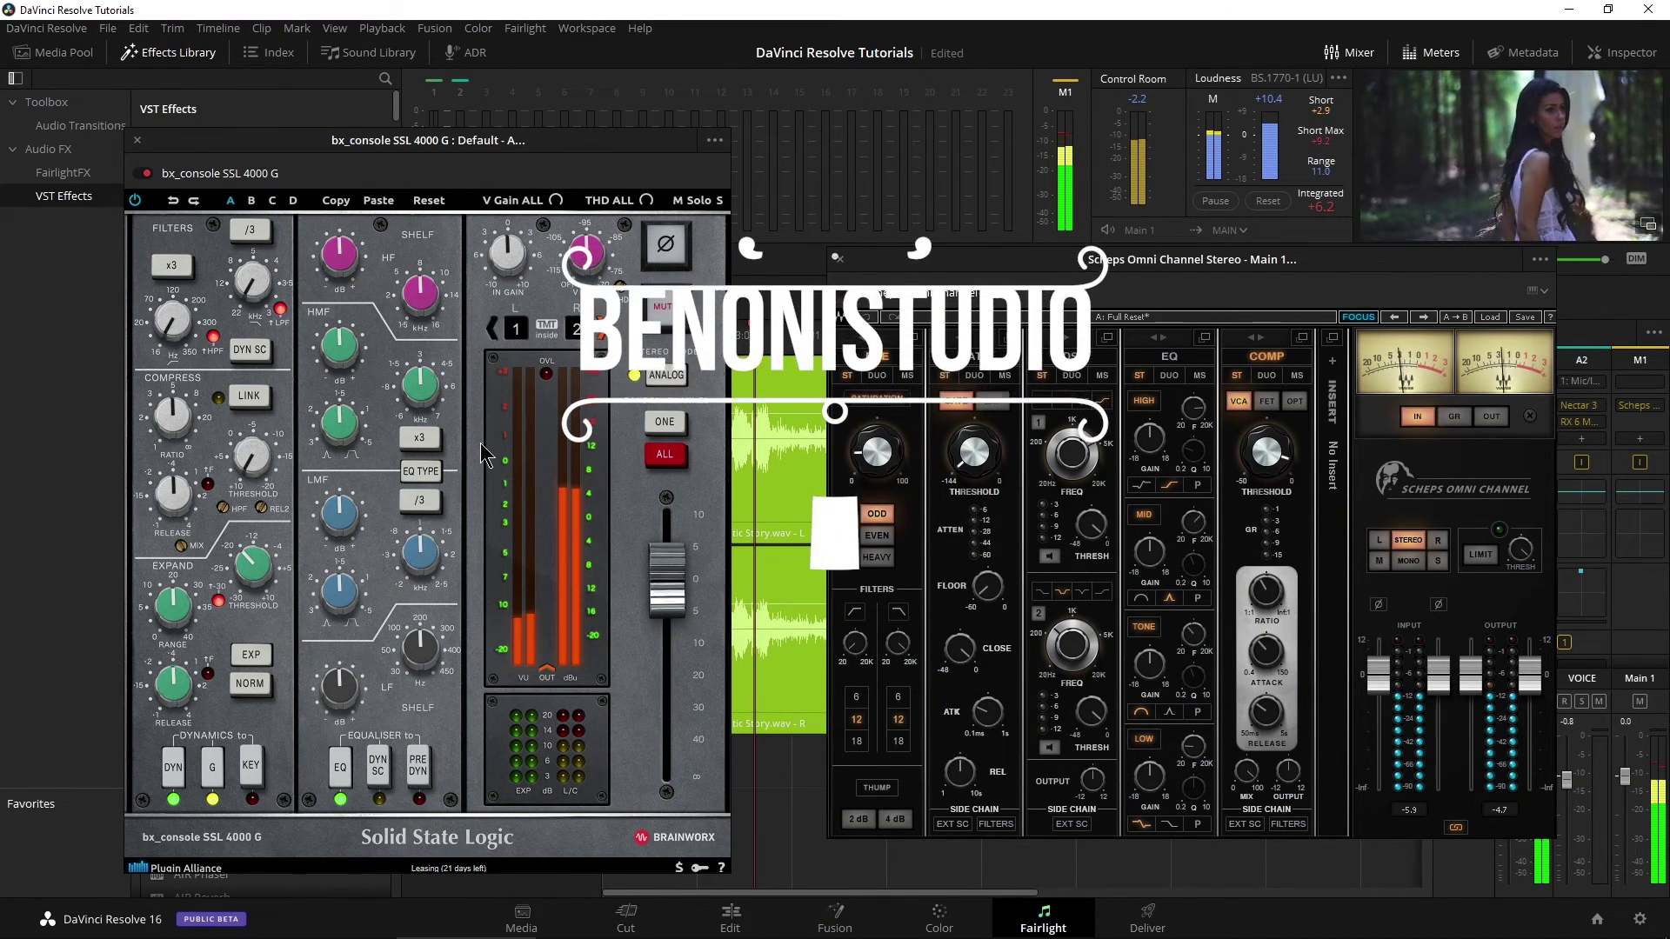
# Step: Close the bx_console SSL 4000 G and Scheps Omni Channel Stereo plugin windows
pyautogui.click(137, 140)
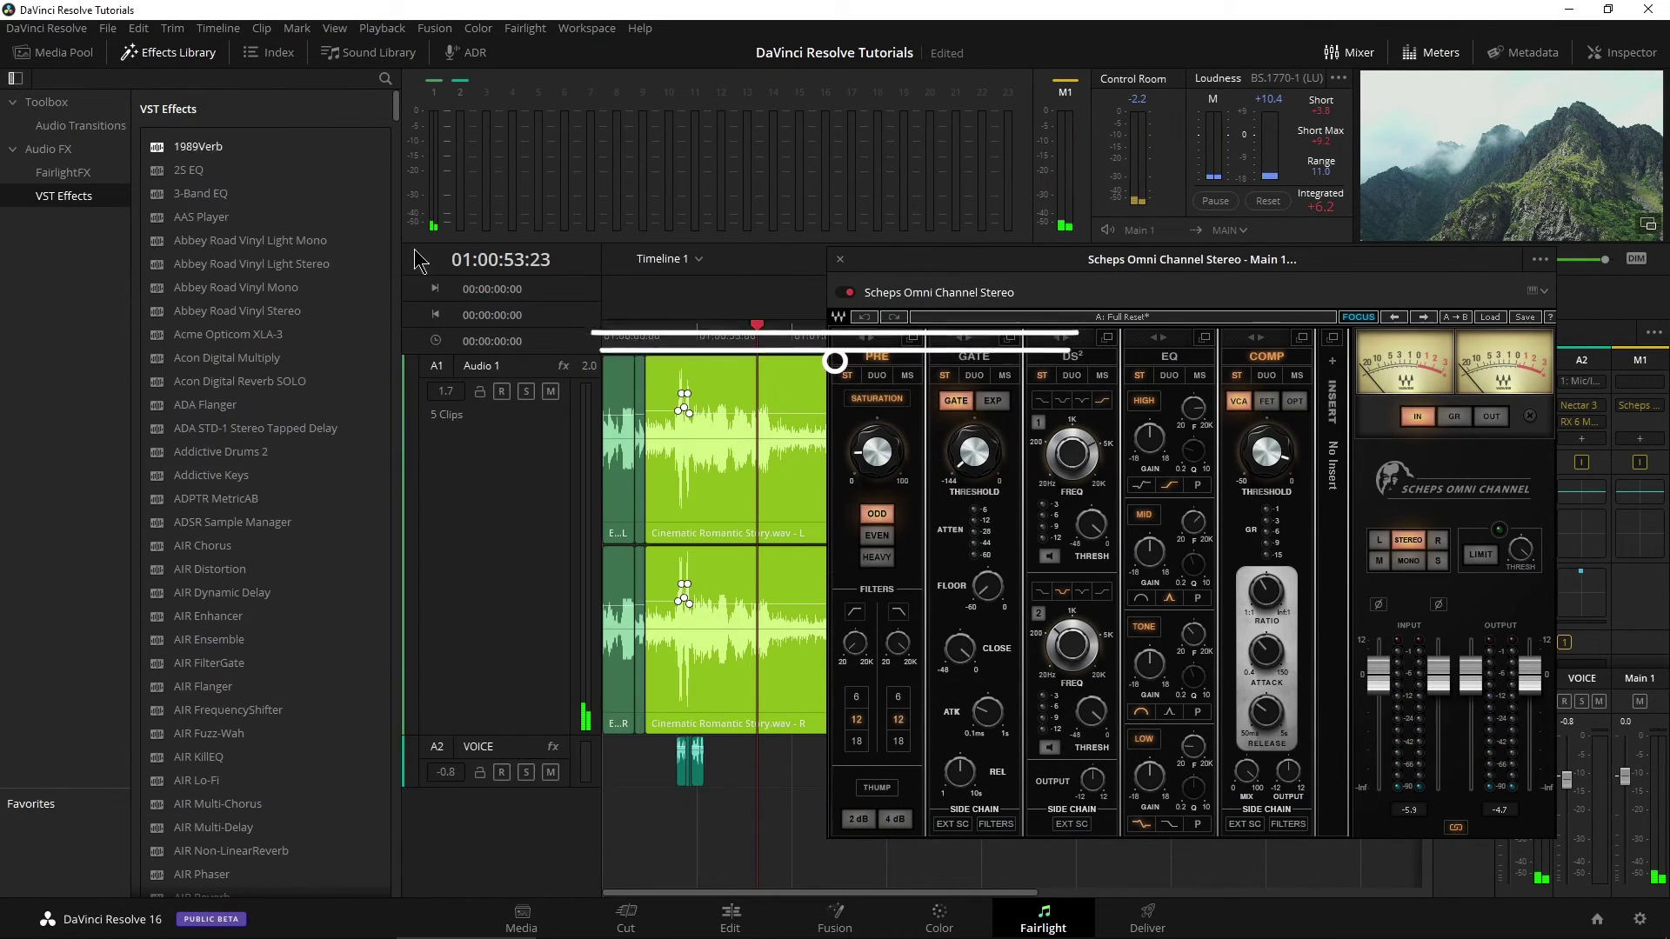
pyautogui.click(840, 259)
pyautogui.scroll(-5, 216, 442)
pyautogui.scroll(5, 219, 442)
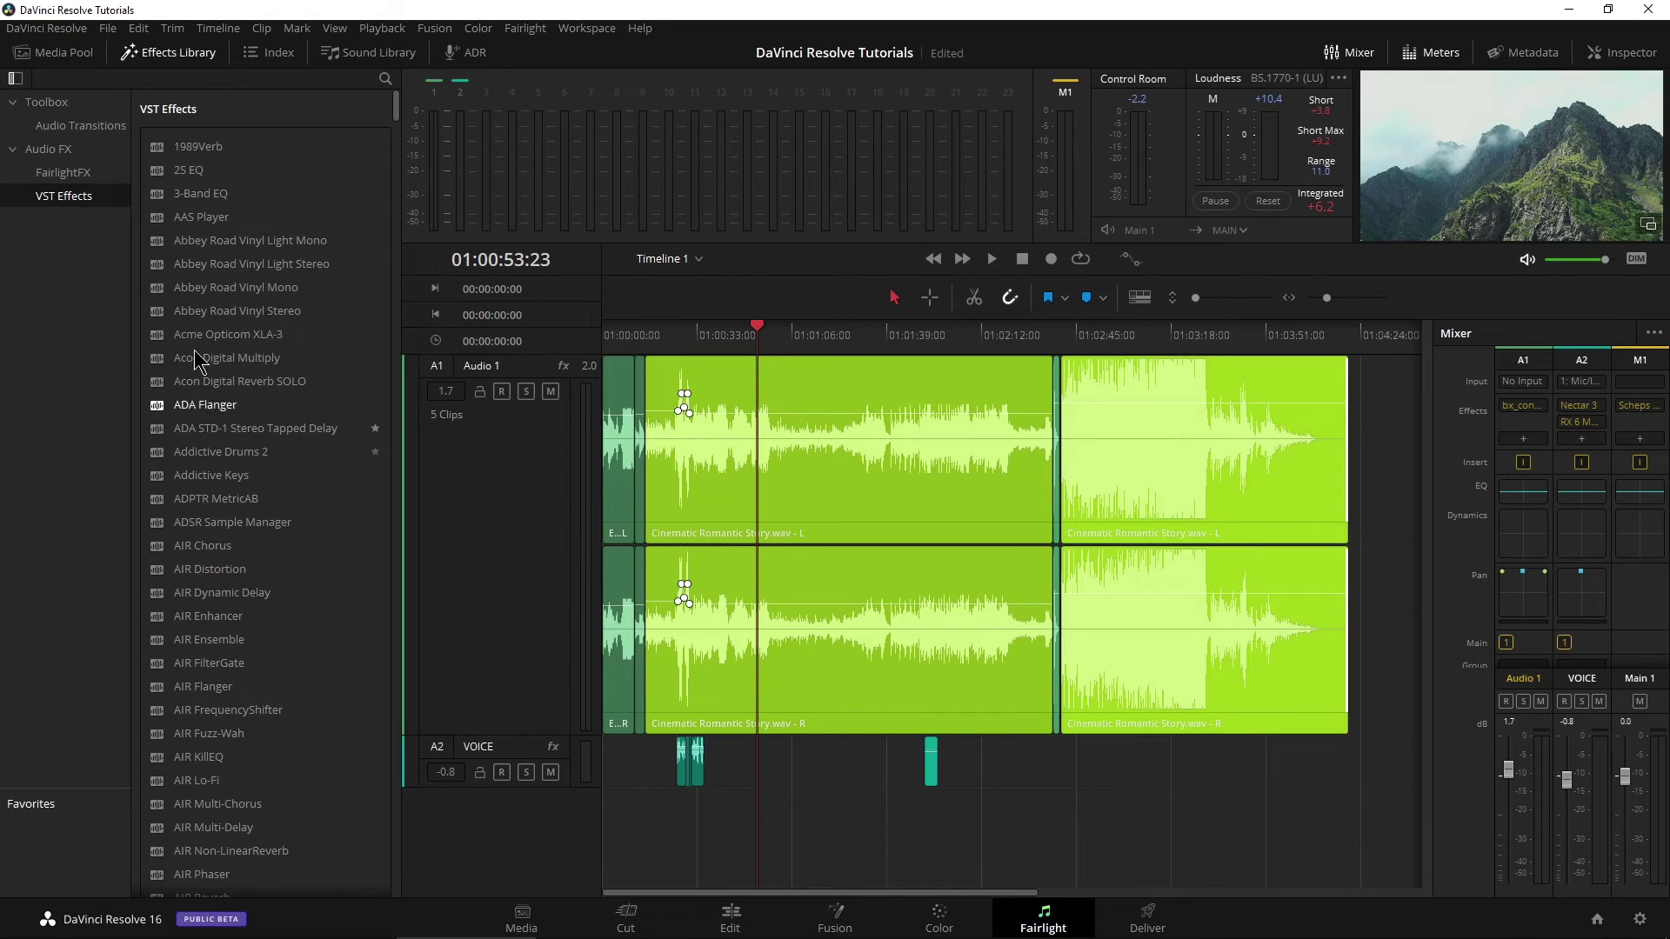
# Step: Open the system preferences for Audio Plugins
pyautogui.click(47, 30)
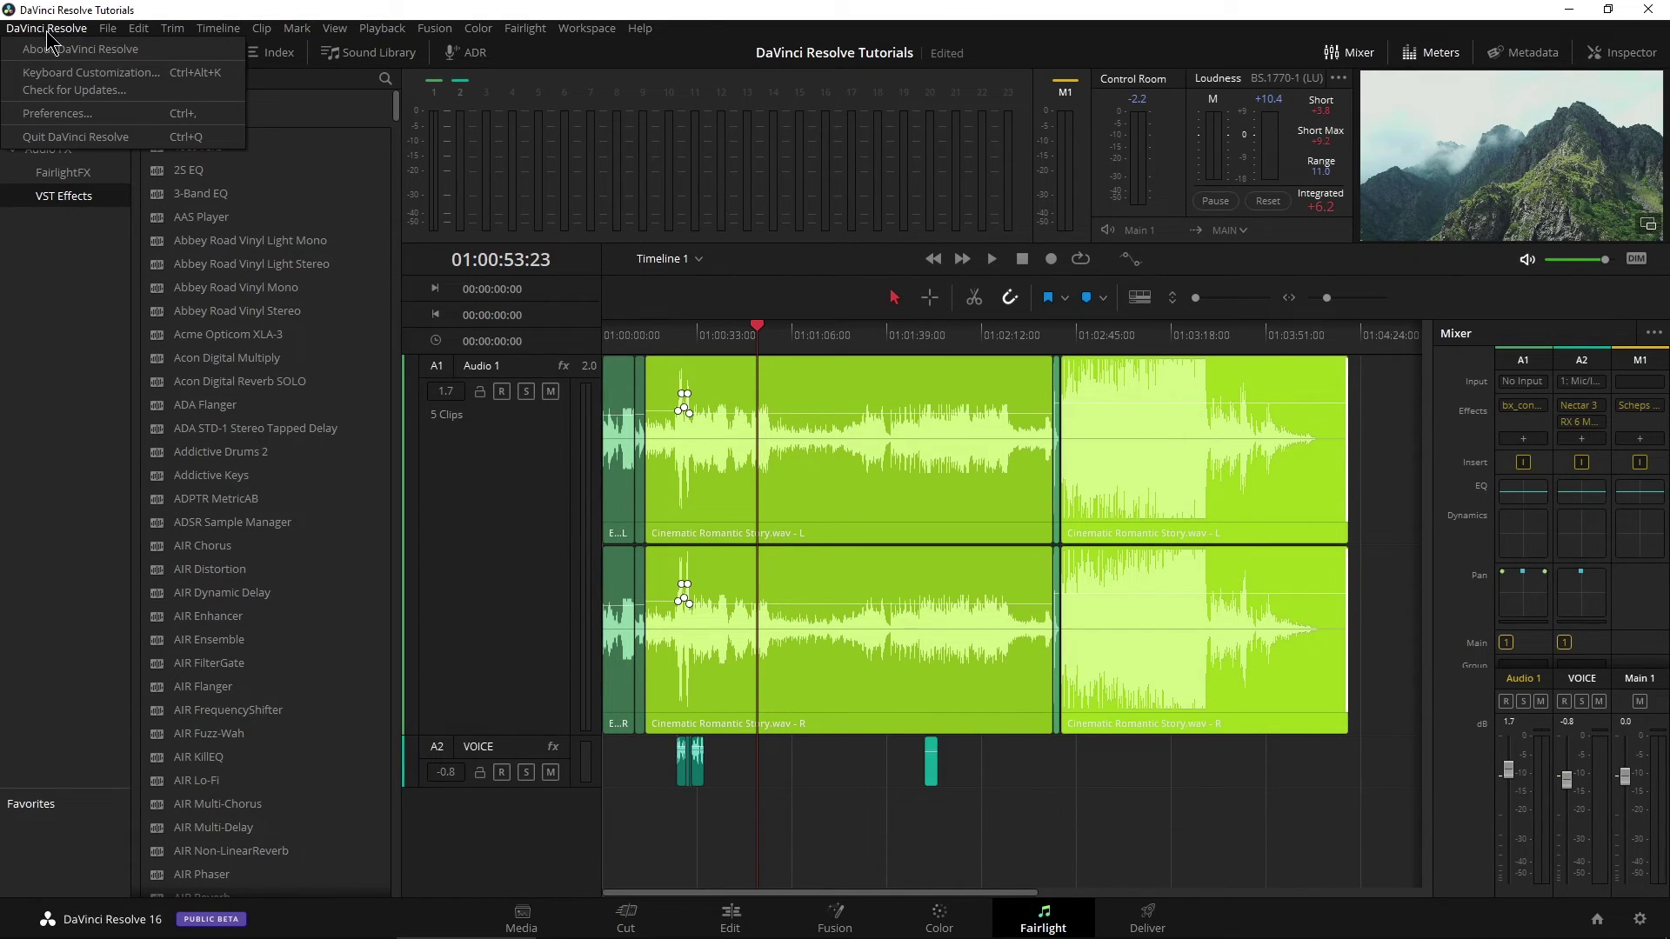
pyautogui.click(58, 113)
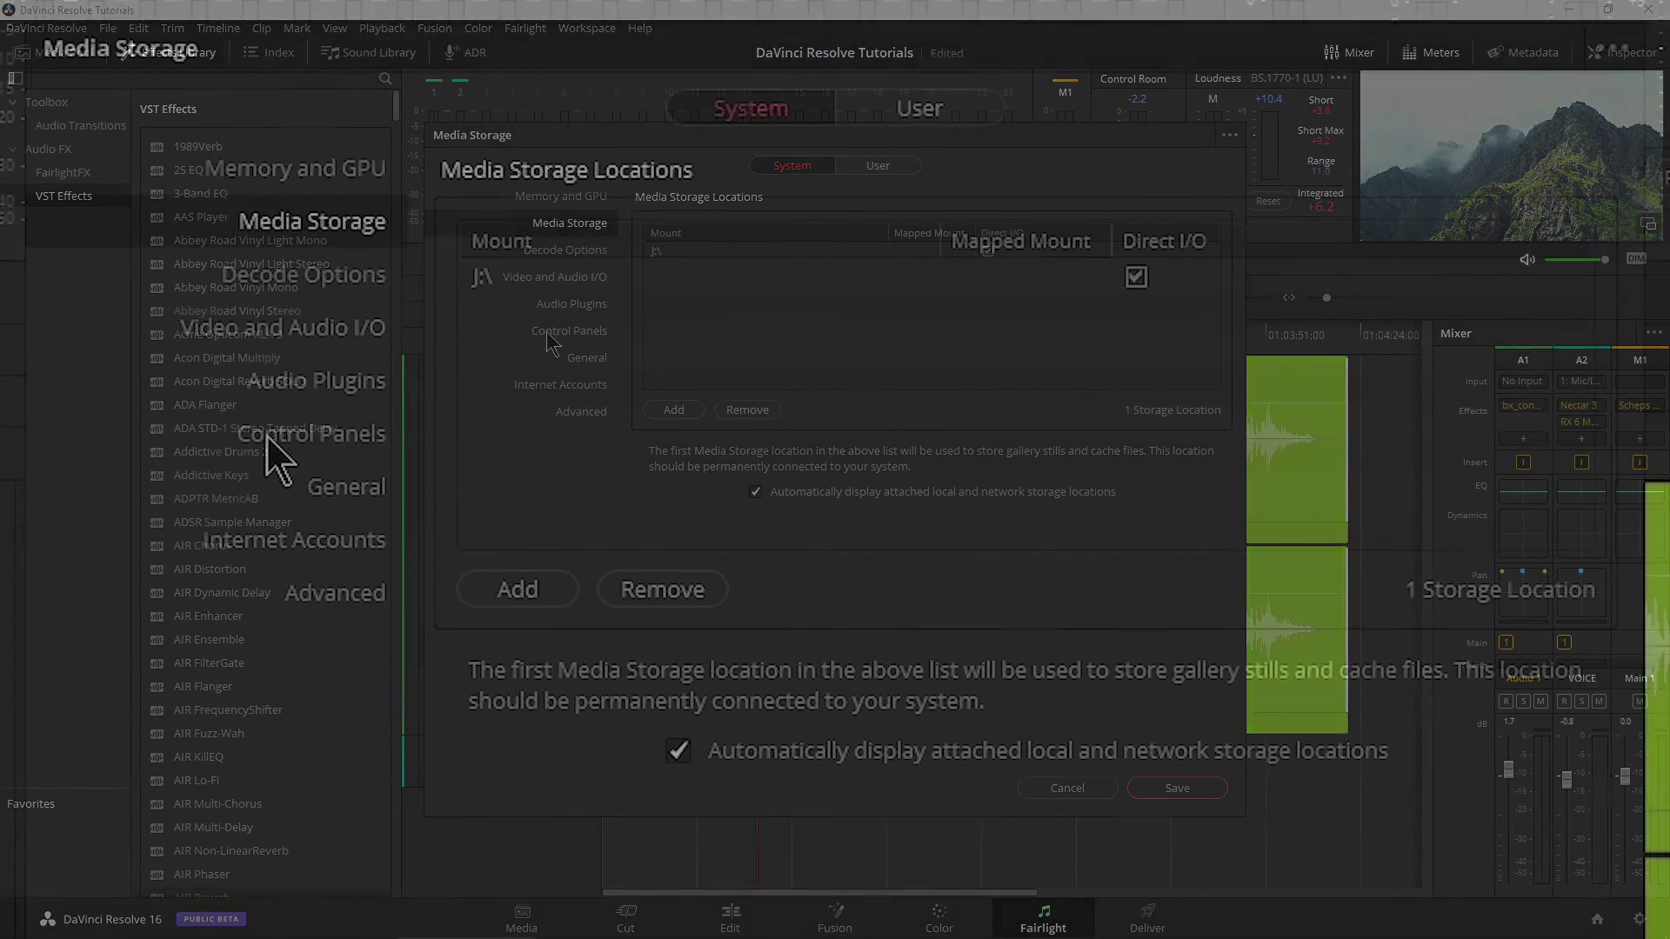
pyautogui.click(877, 166)
pyautogui.click(765, 170)
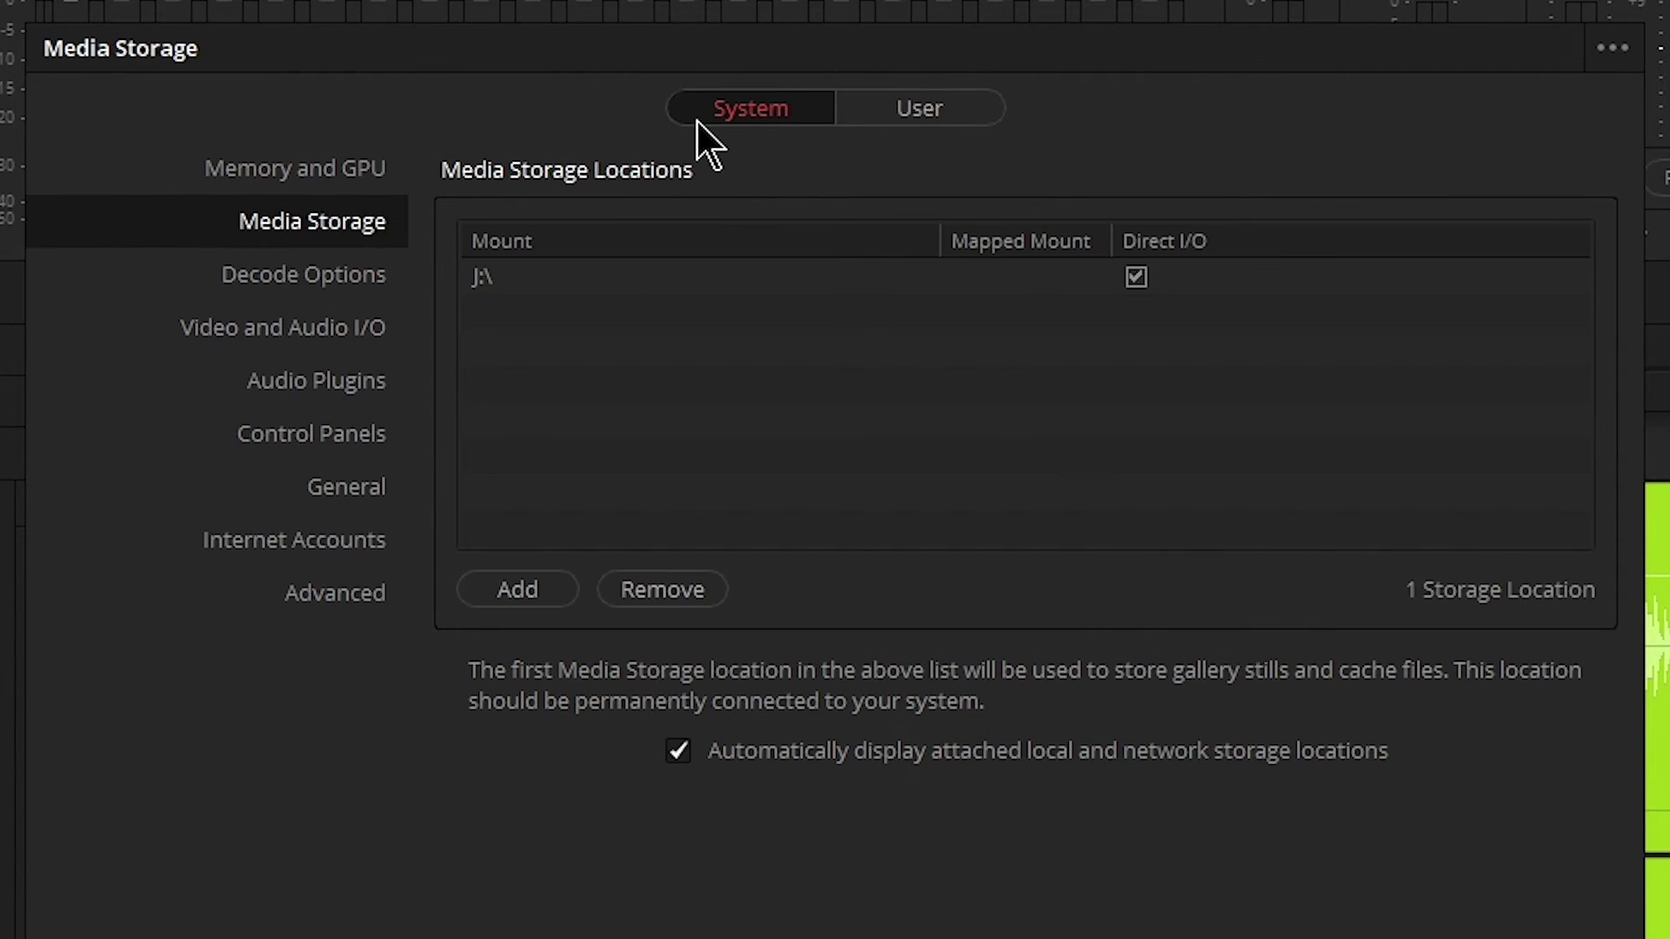
pyautogui.click(291, 382)
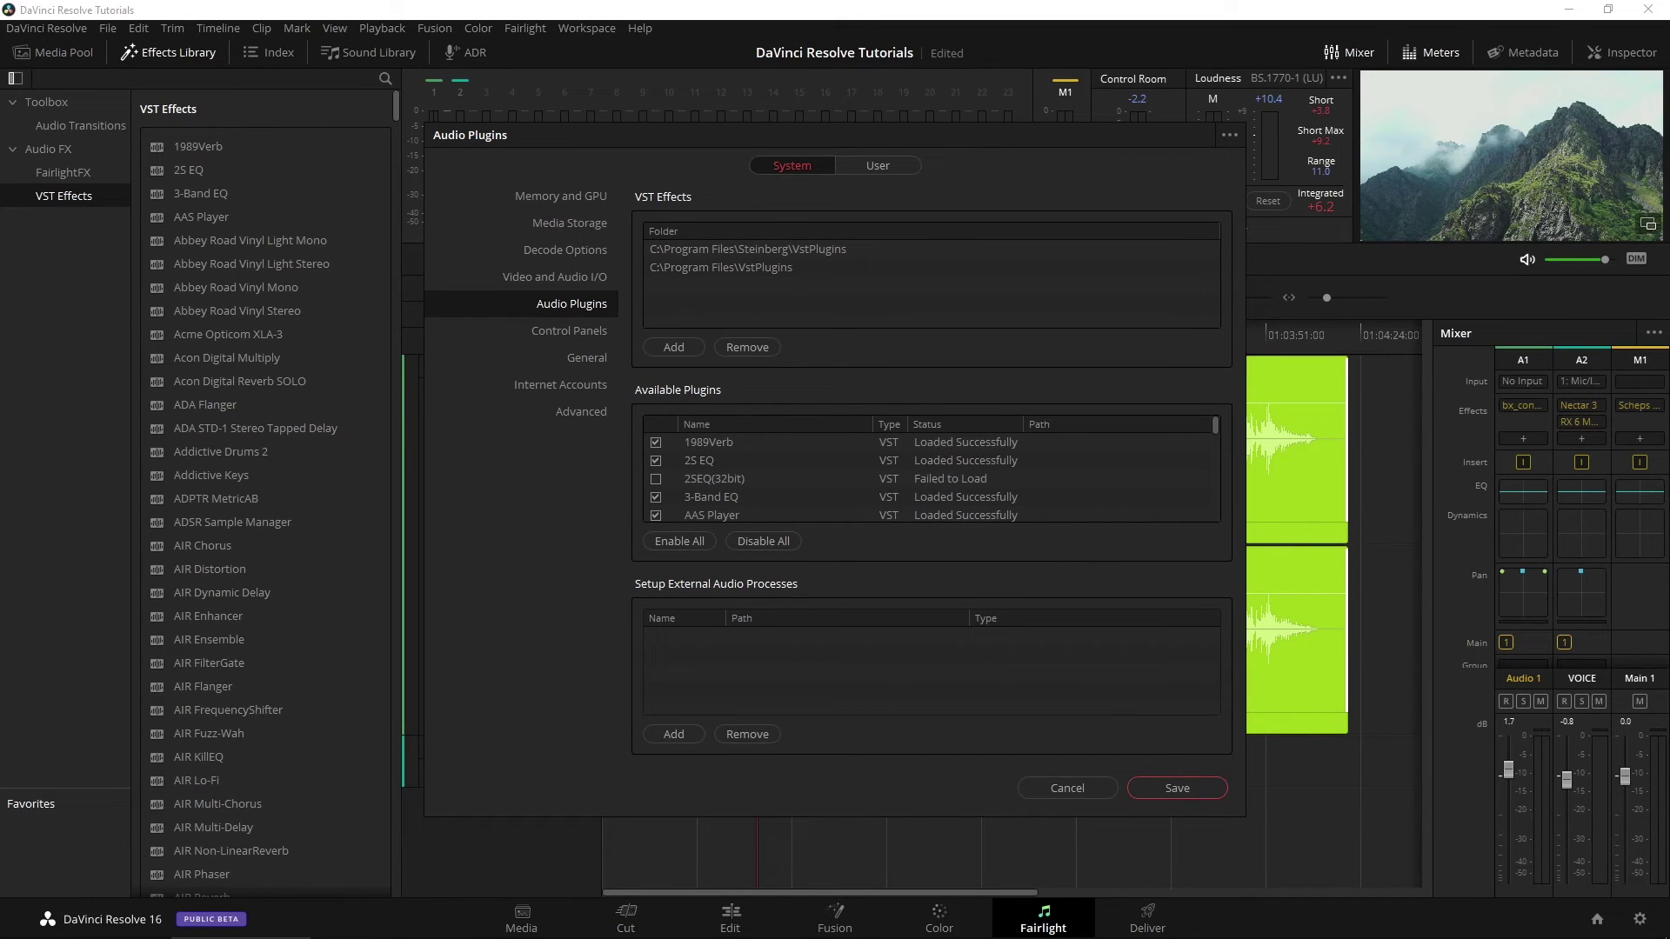
# Step: Check the plugin location in File Explorer and add C:\Program Files\Native Instruments\VSTPlugins 64 bit as a VST effects folder
pyautogui.hotkey('alt', 'Tab')
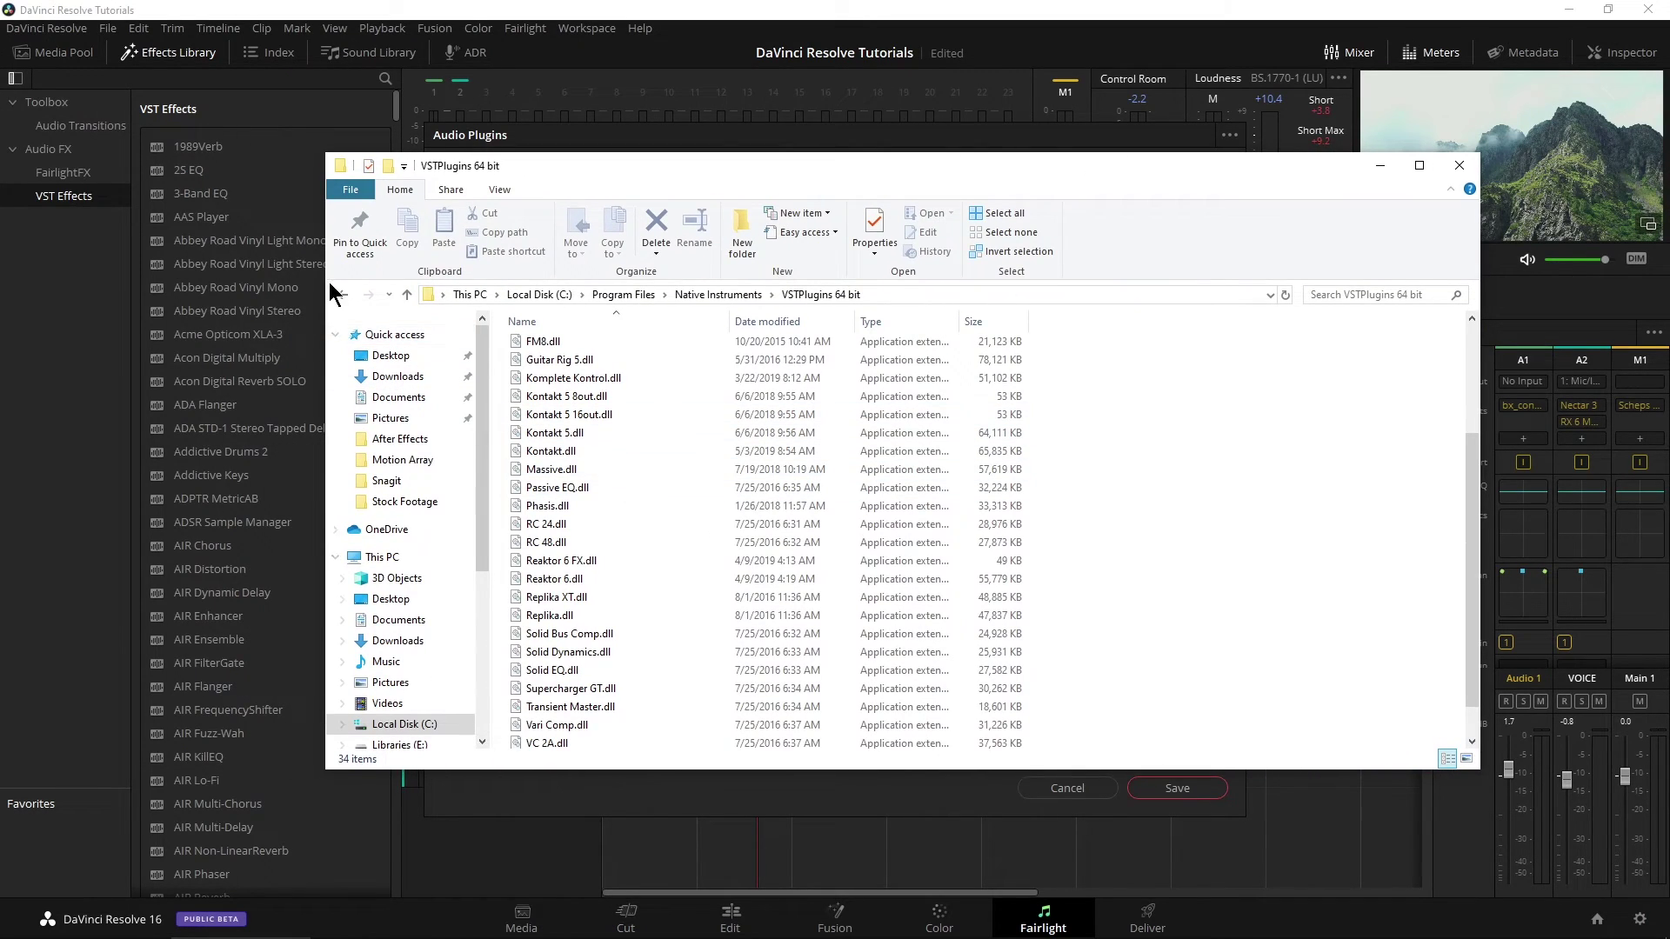
pyautogui.click(339, 294)
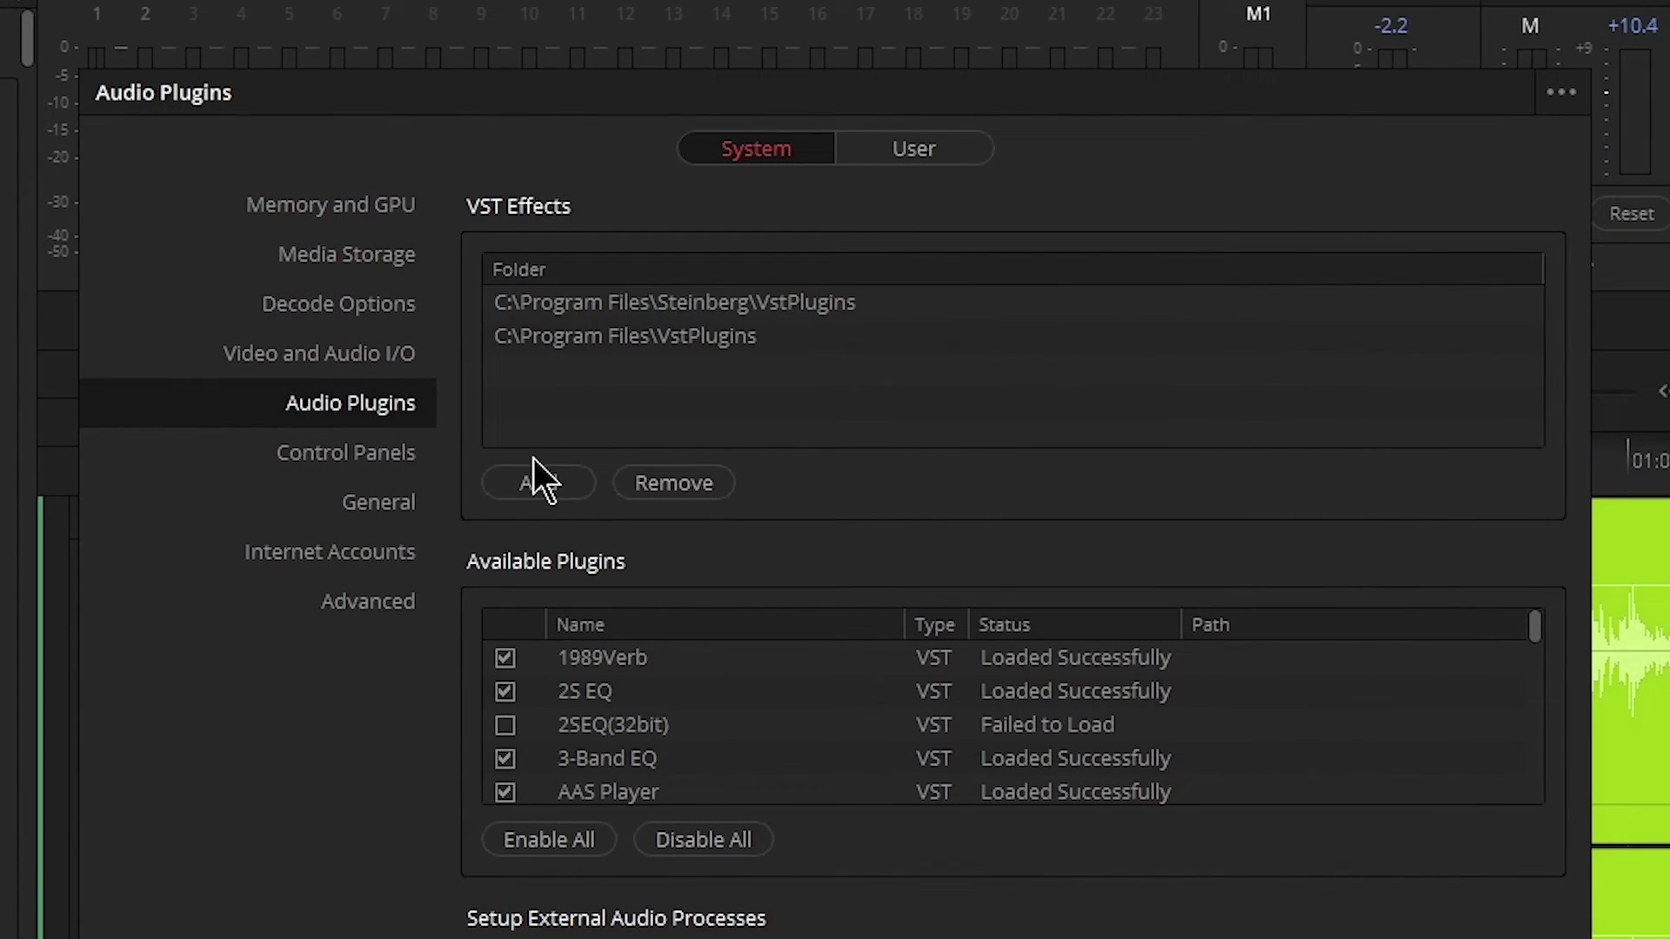
pyautogui.click(529, 489)
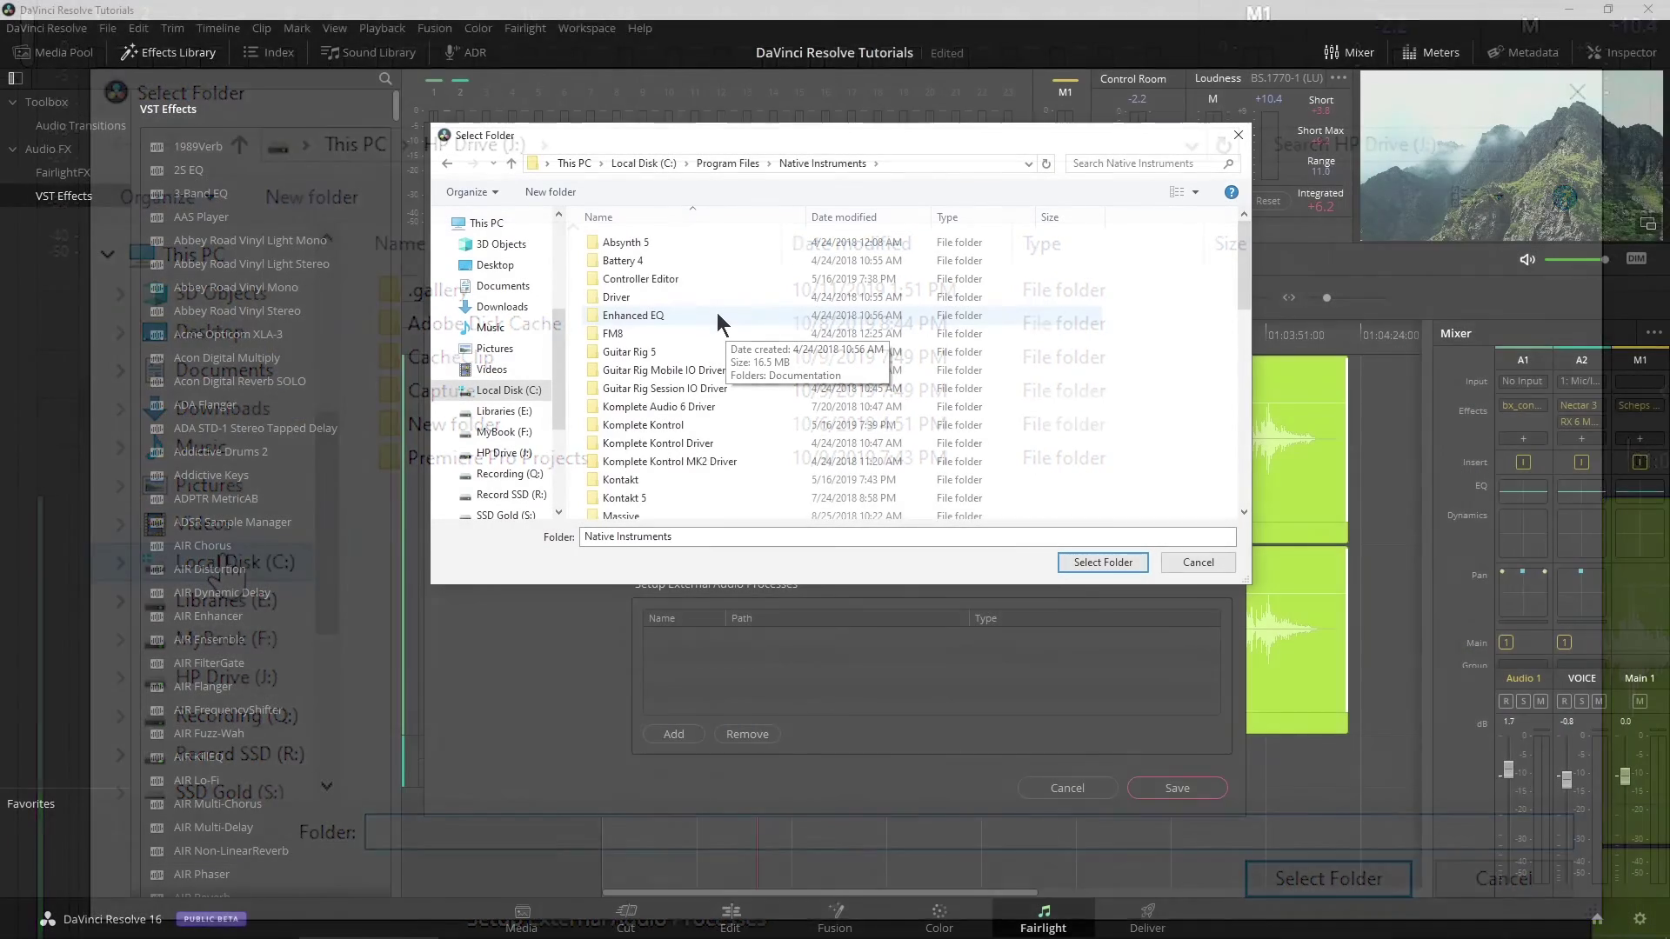
pyautogui.scroll(-12, 717, 322)
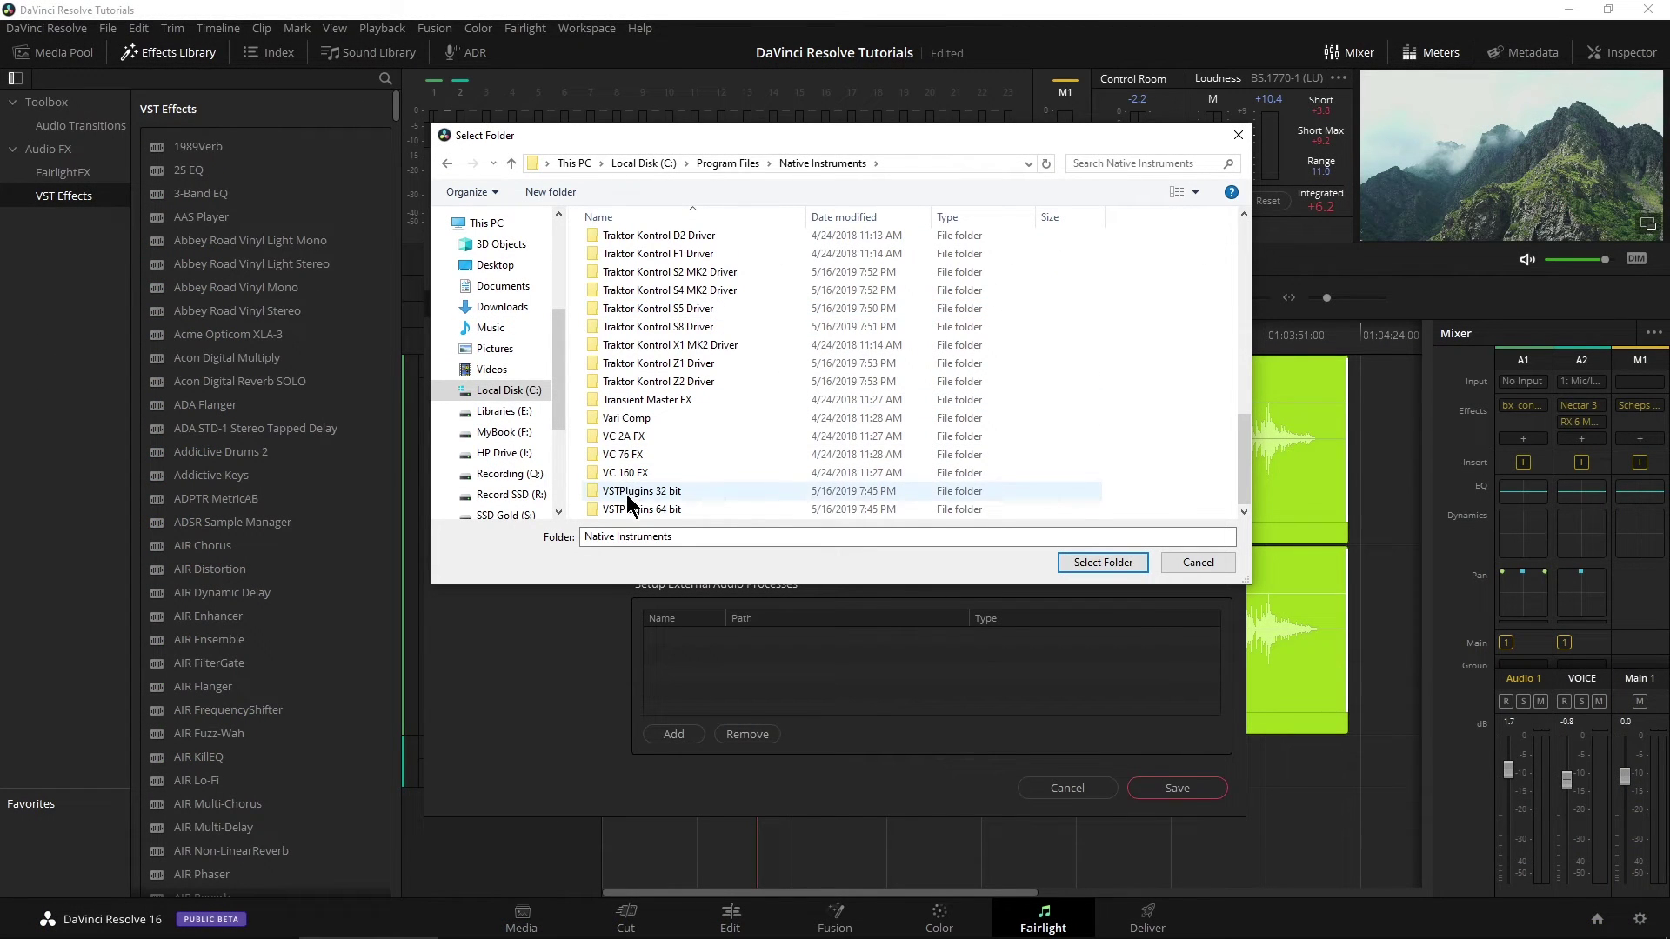
pyautogui.click(631, 509)
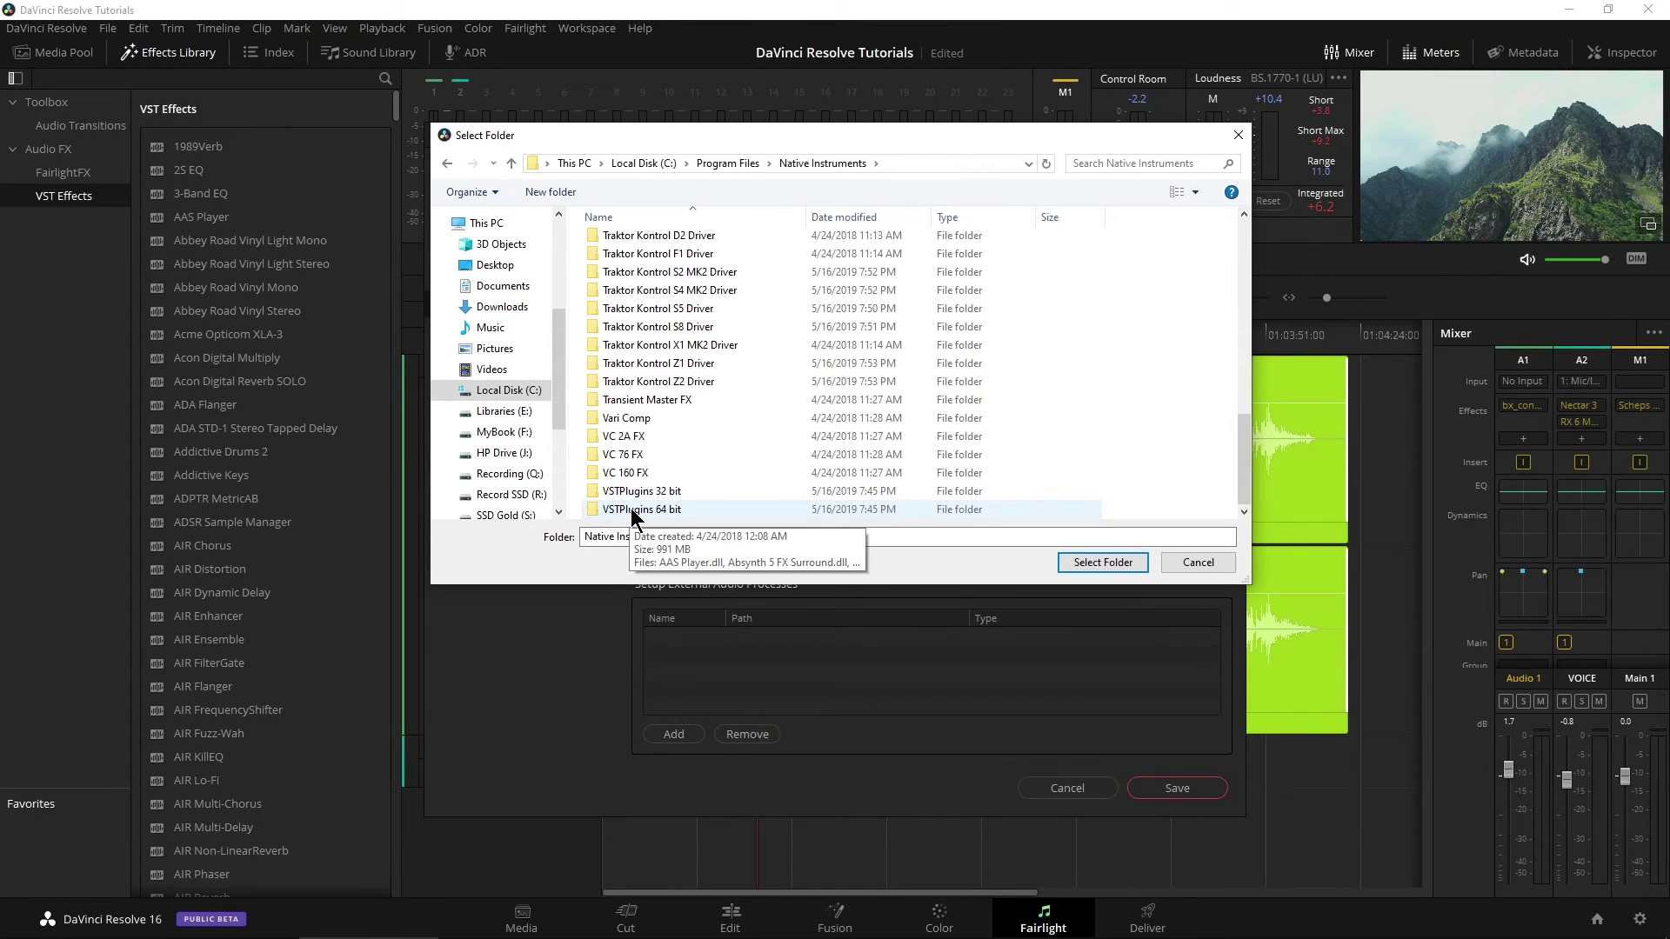
pyautogui.click(1102, 561)
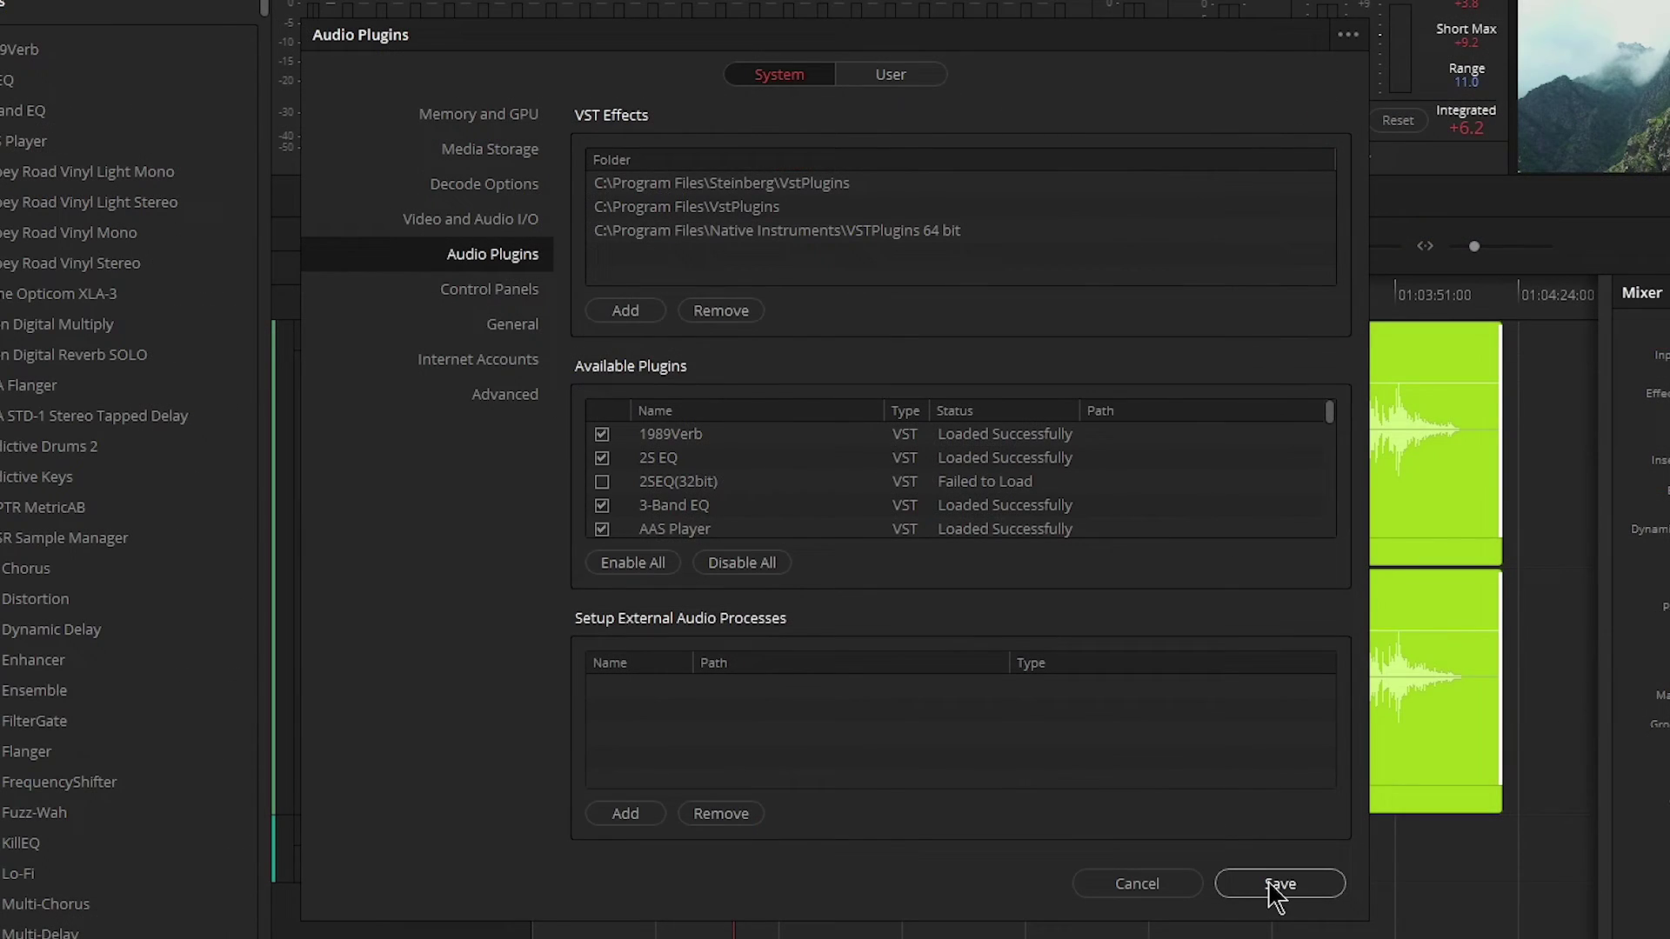
# Step: Save the updated preferences and close DaVinci Resolve, saving the project
pyautogui.click(1272, 887)
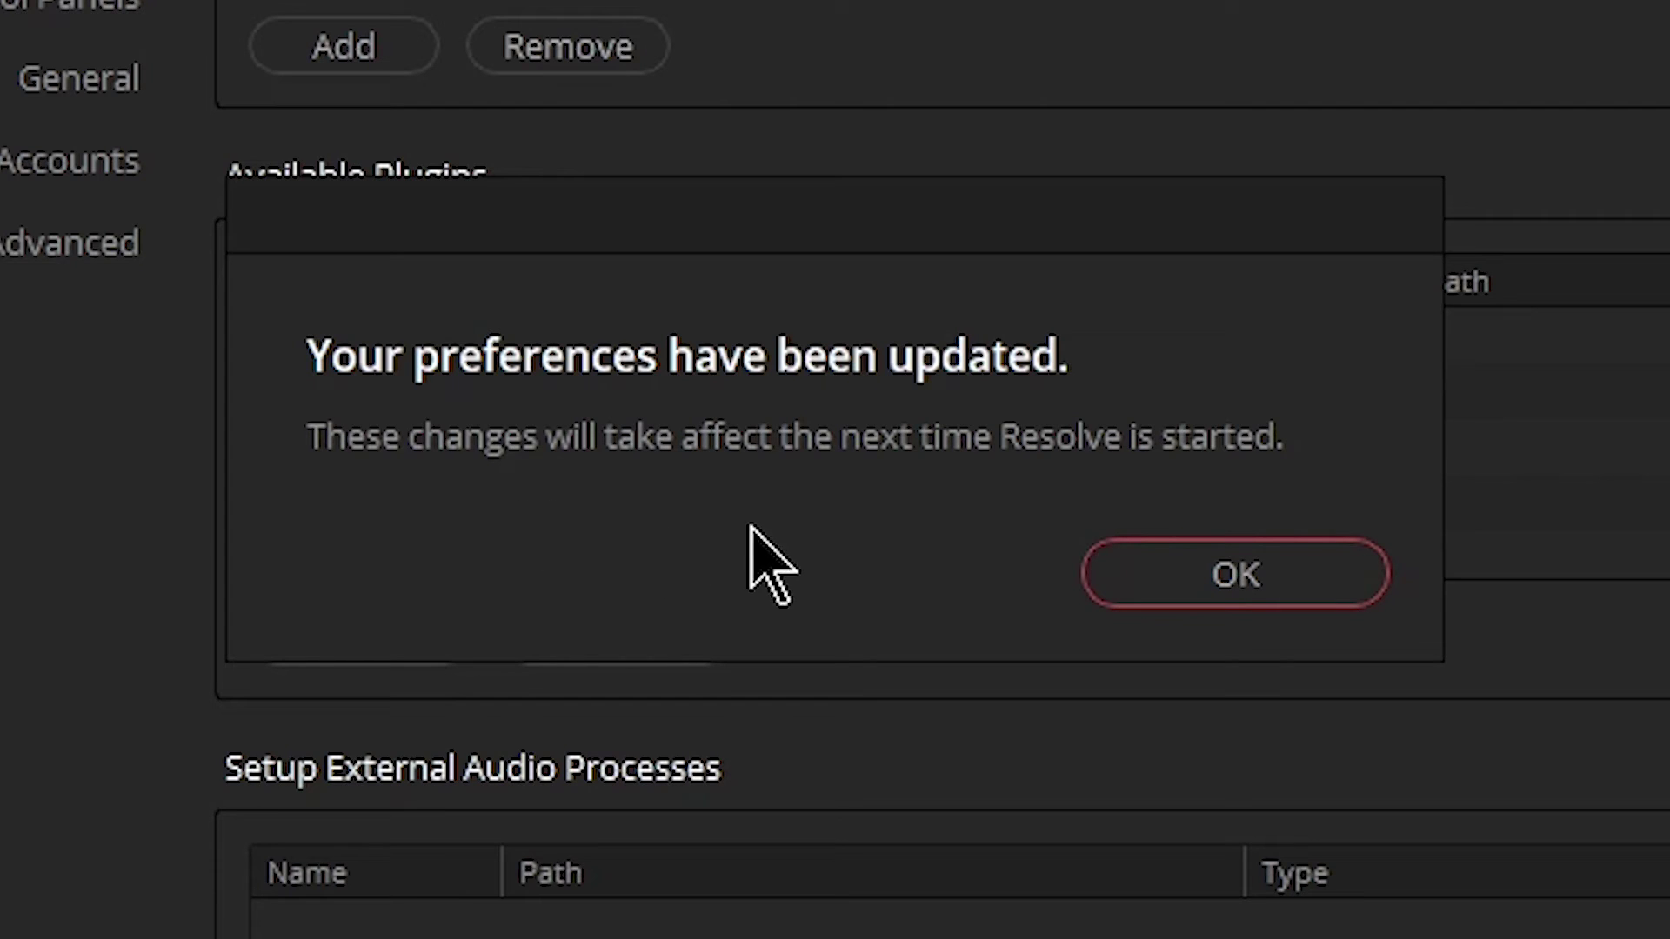
pyautogui.click(1235, 575)
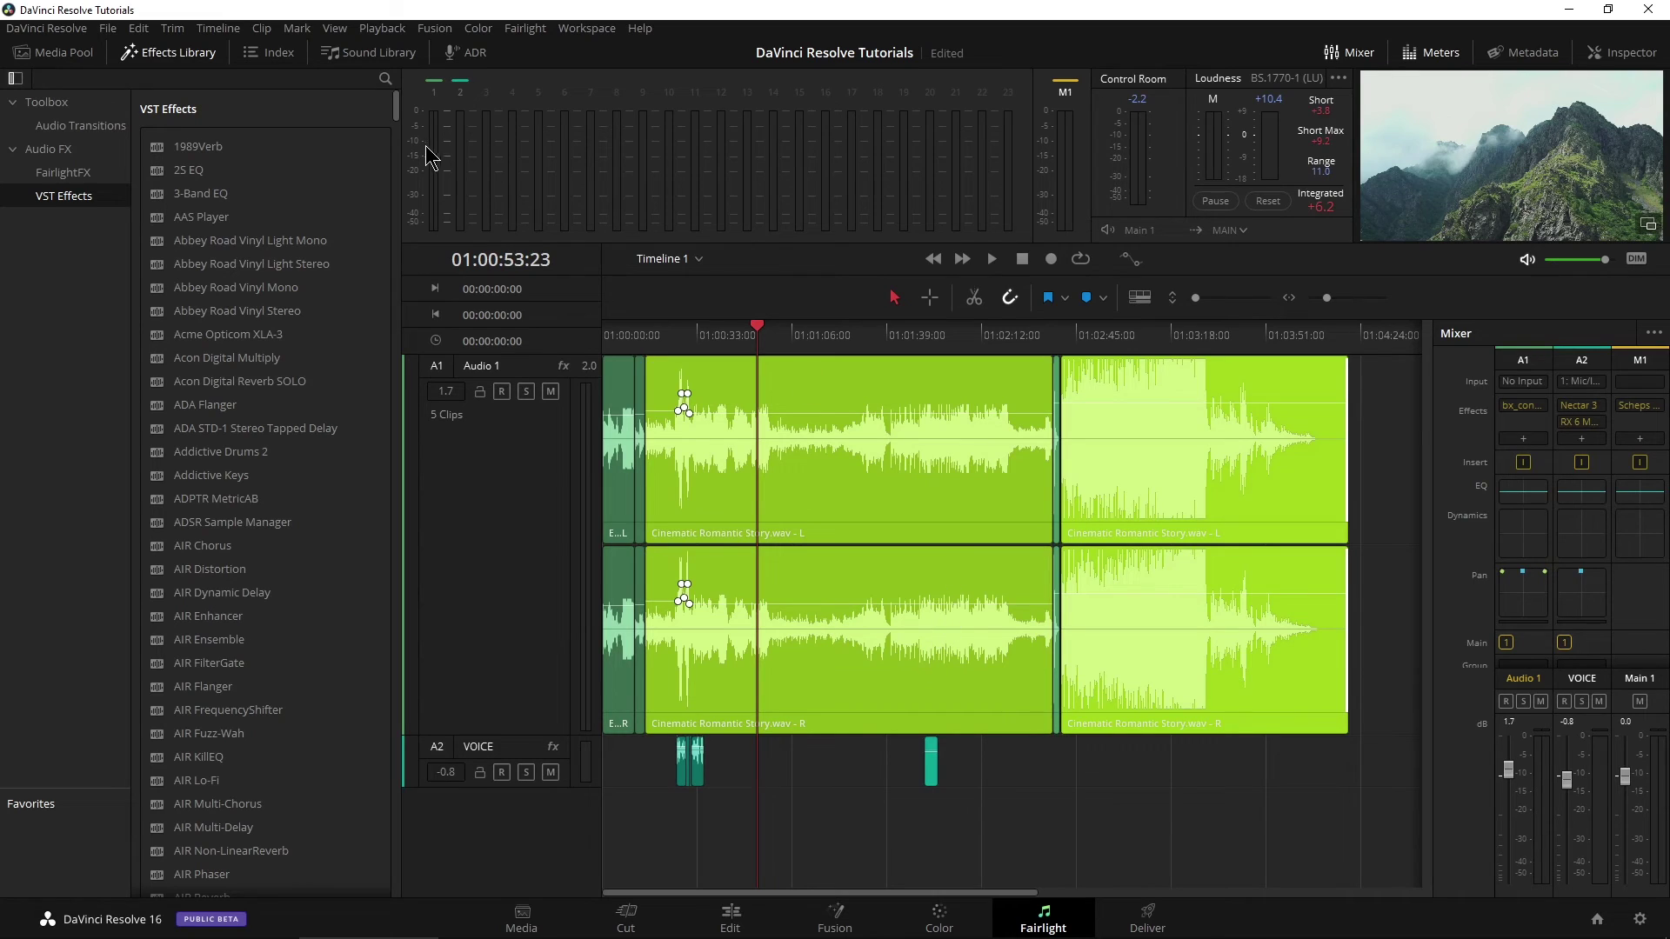
pyautogui.click(1648, 13)
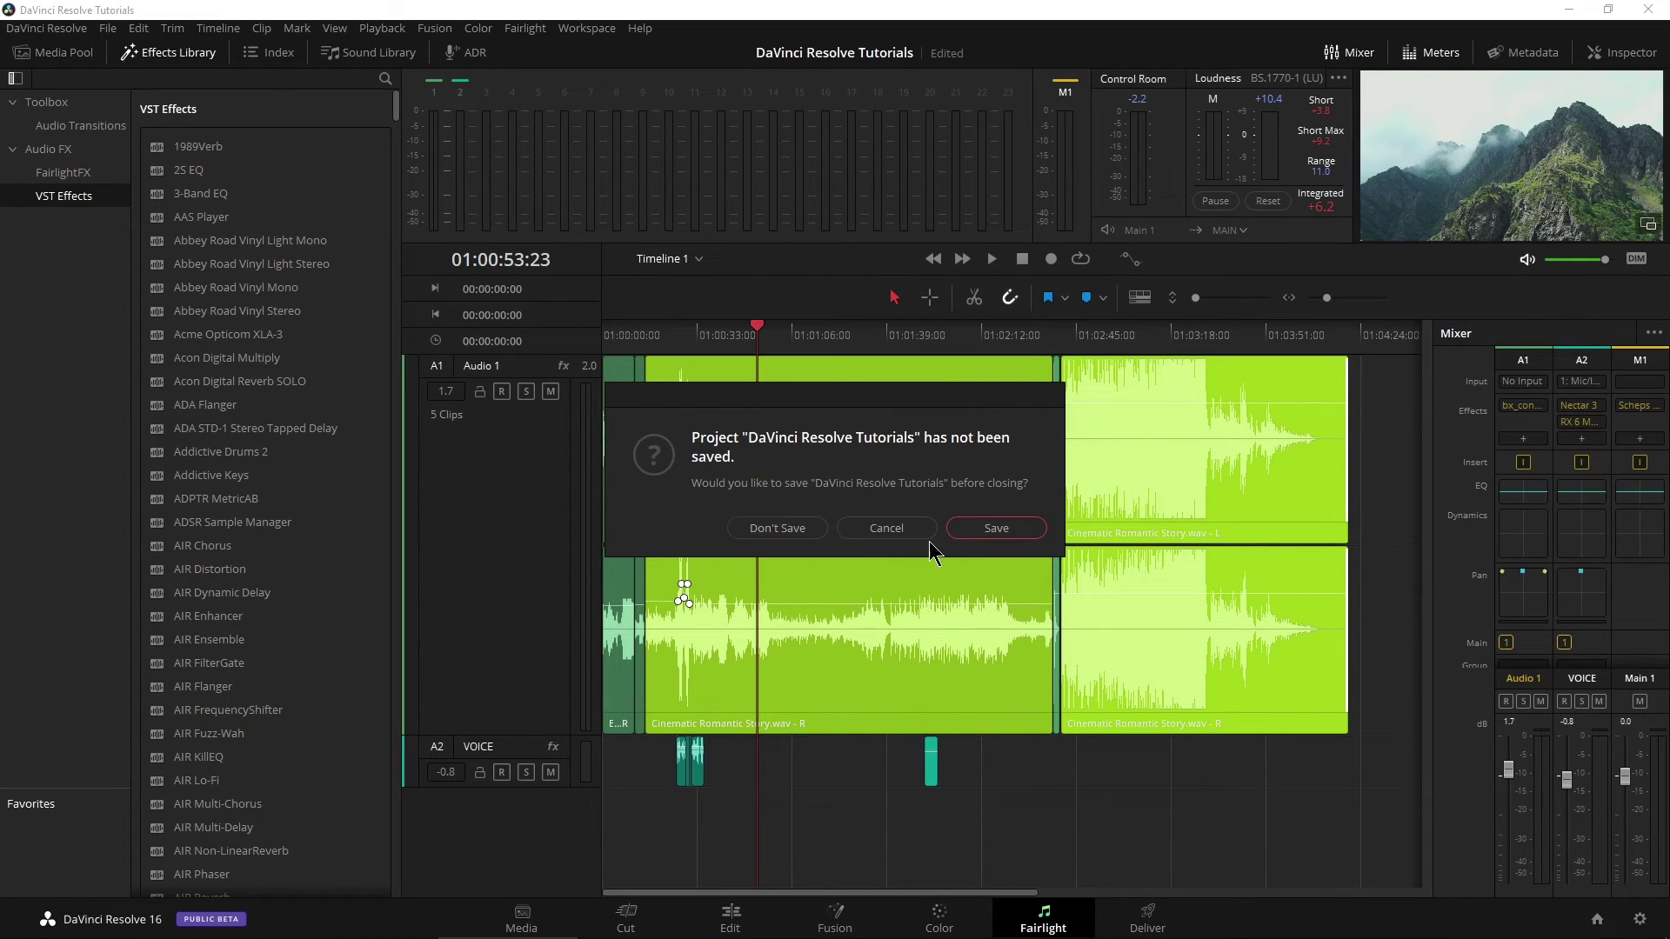
pyautogui.click(983, 527)
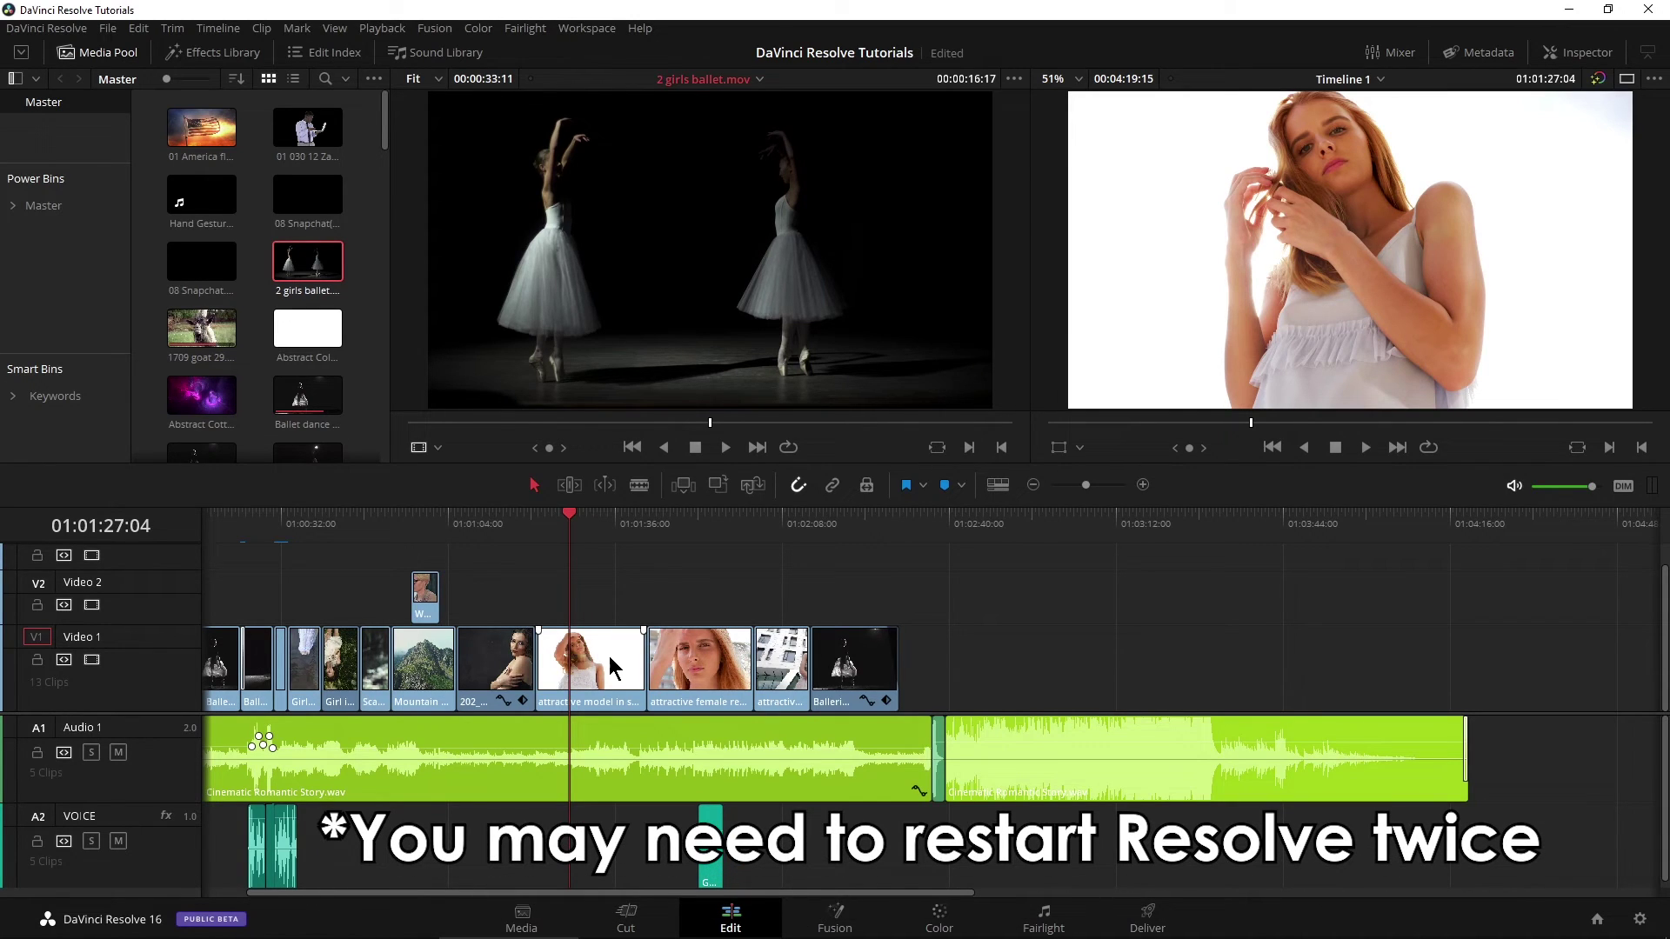
# Step: Review the VST folders and the load status of the available plugins in the Audio Plugins preferences, and leave without saving
pyautogui.click(38, 29)
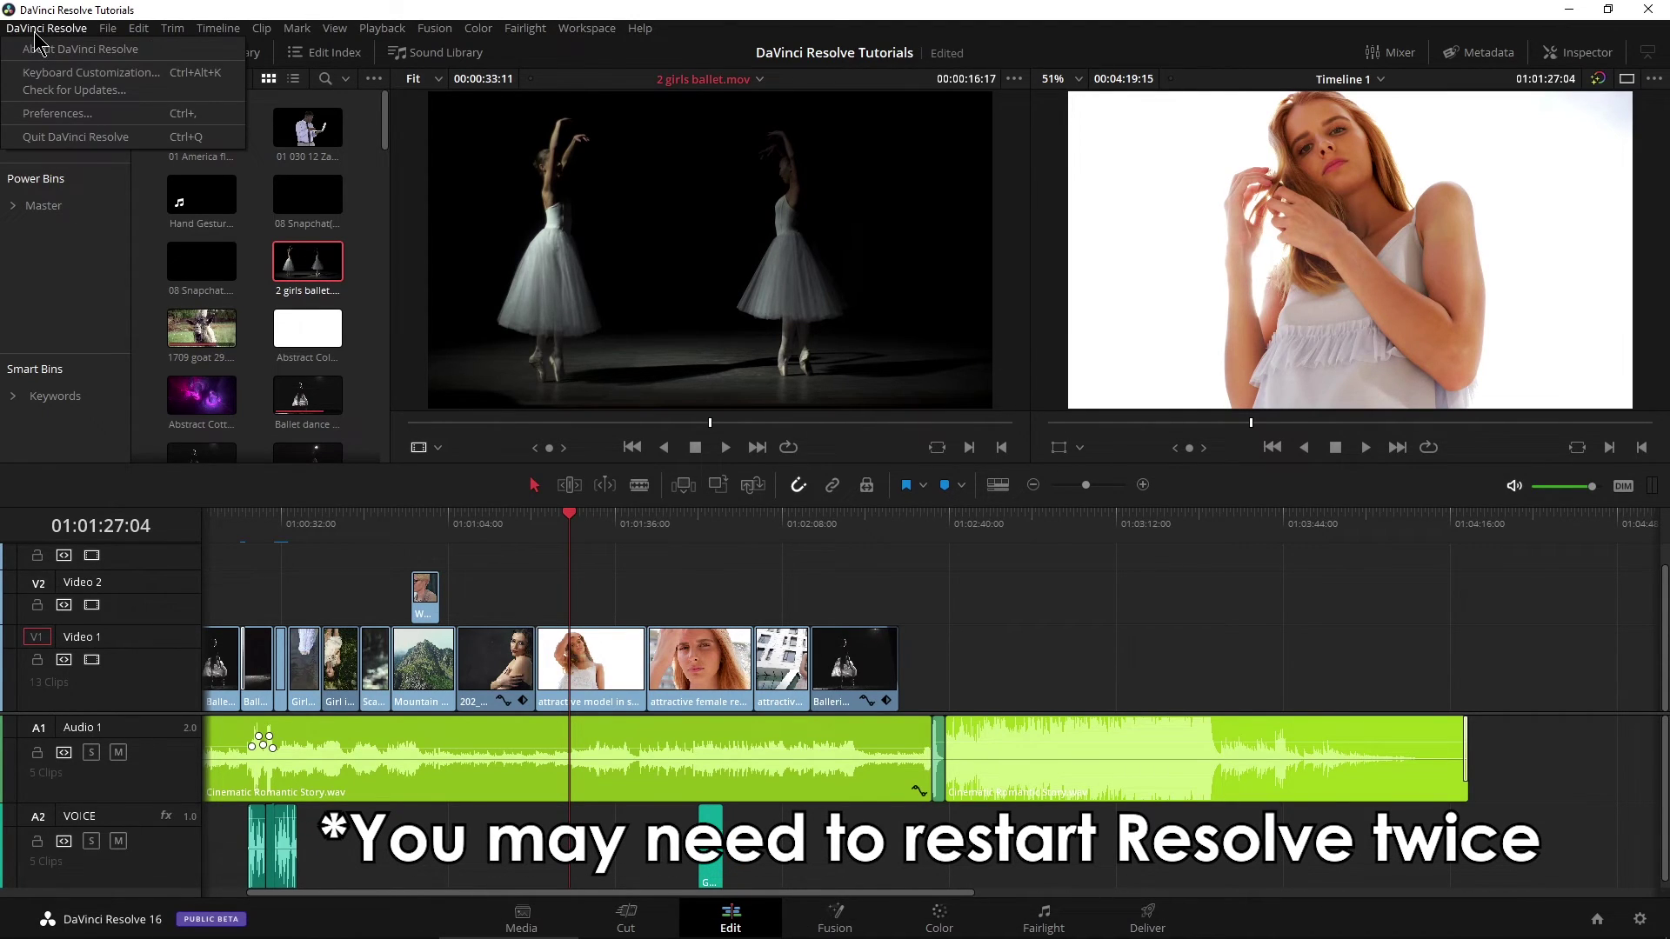
pyautogui.click(57, 113)
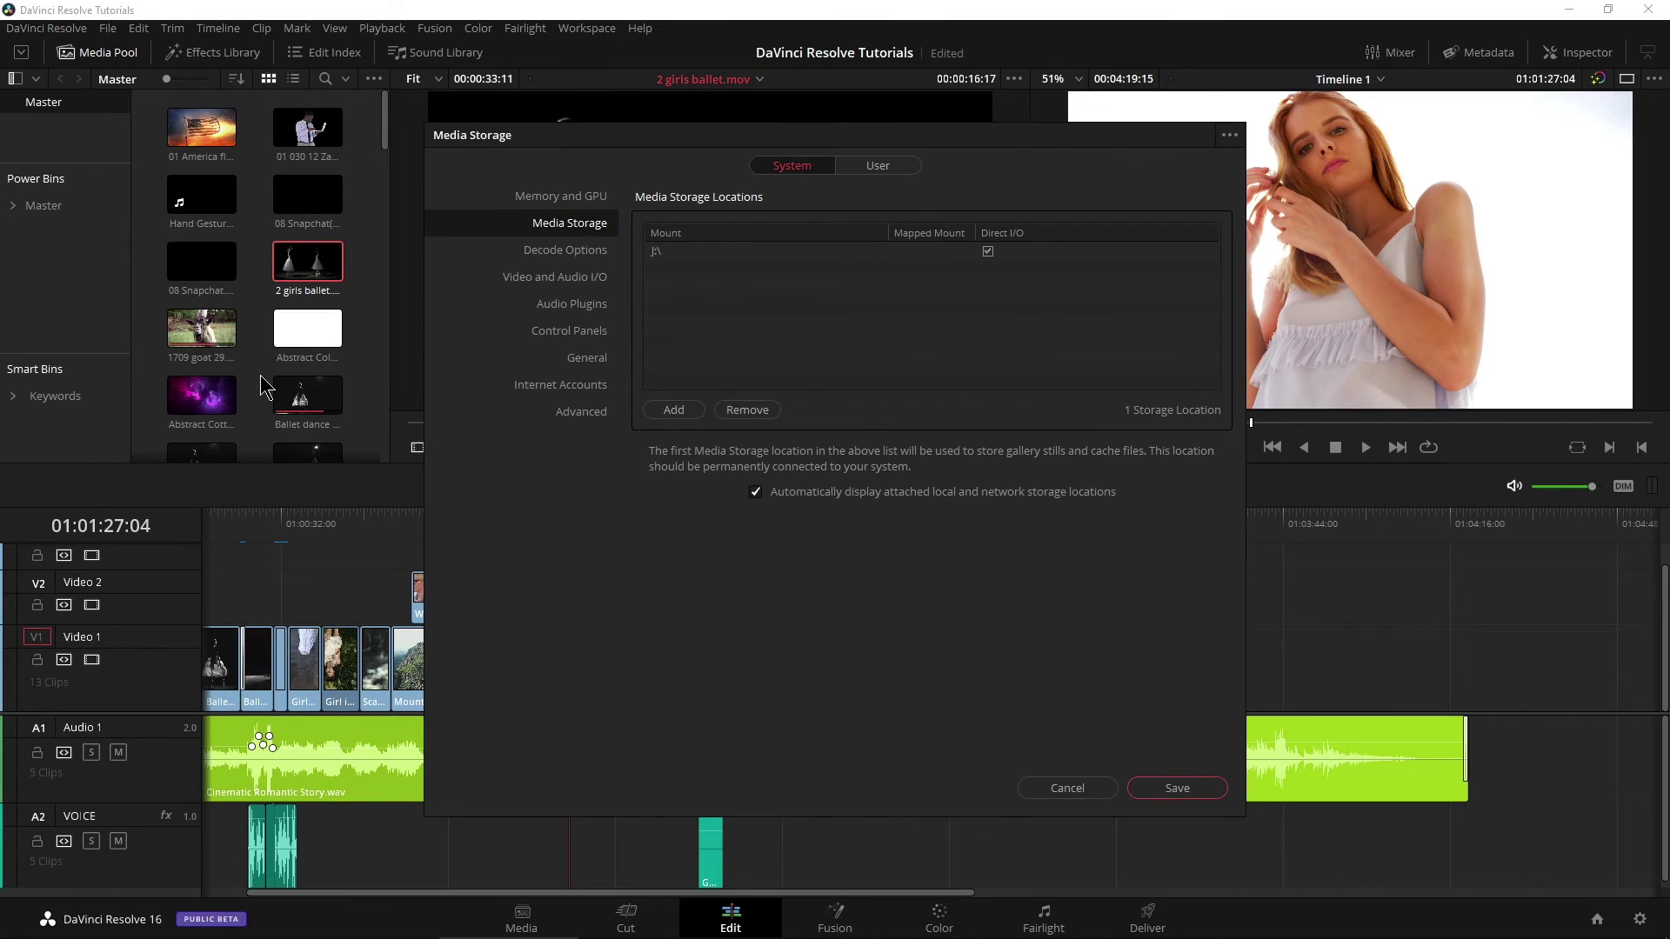
pyautogui.click(564, 306)
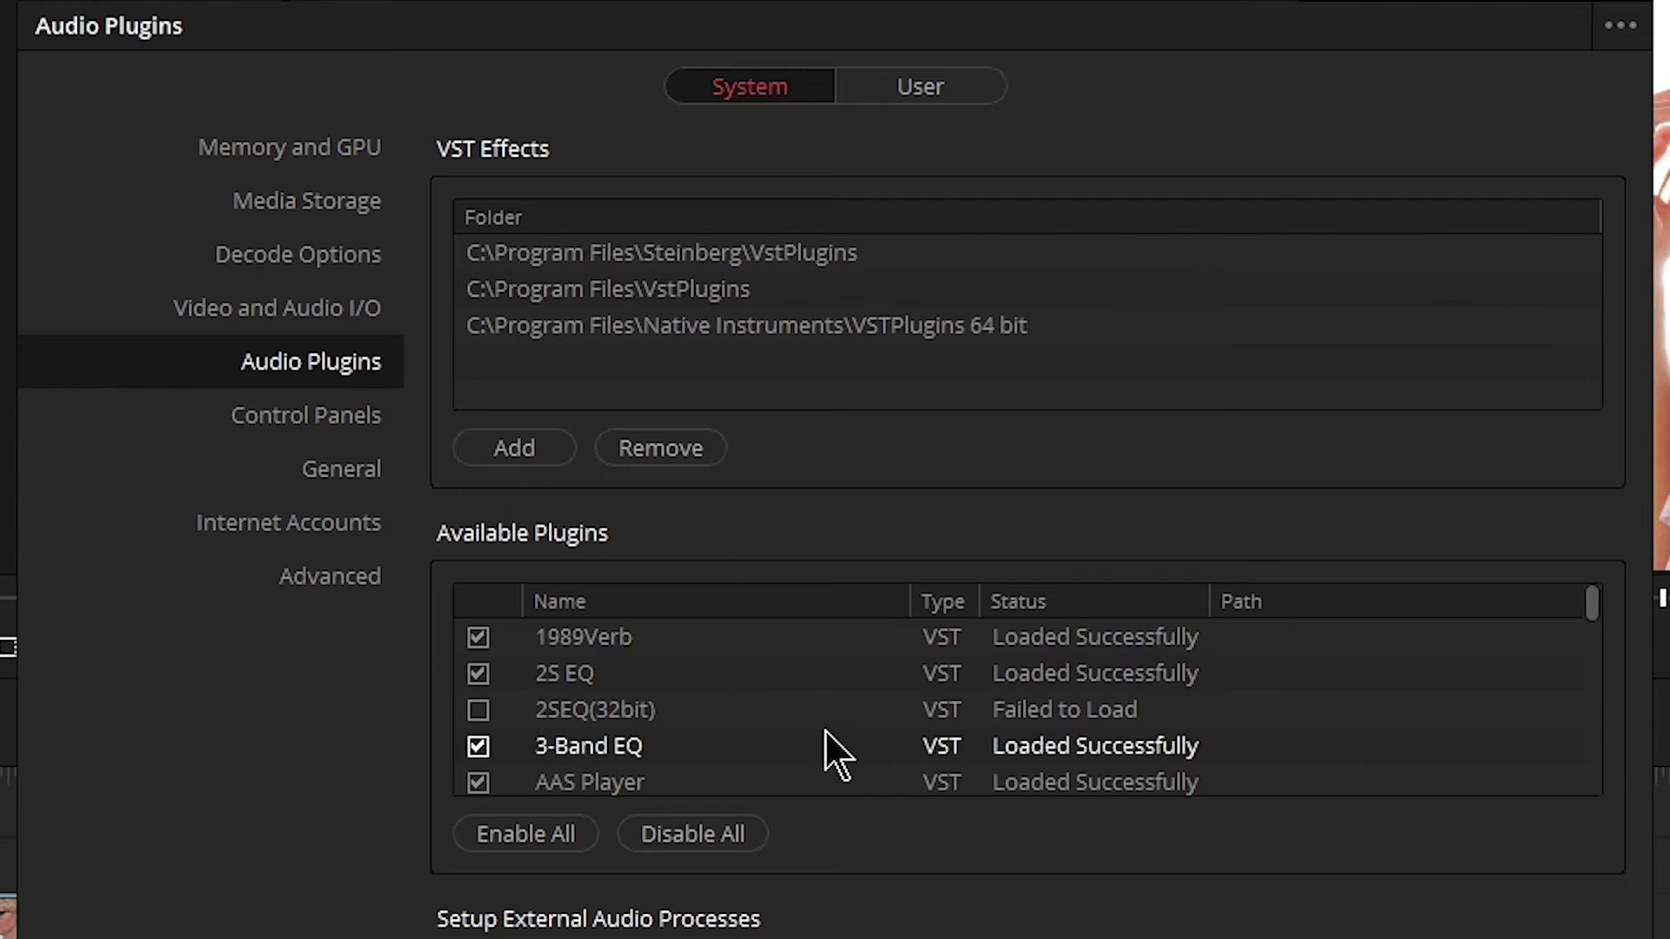
pyautogui.scroll(-10, 825, 731)
pyautogui.moveTo(1595, 620)
pyautogui.mouseDown()
pyautogui.moveTo(1595, 793)
pyautogui.moveTo(1595, 642)
pyautogui.mouseUp()
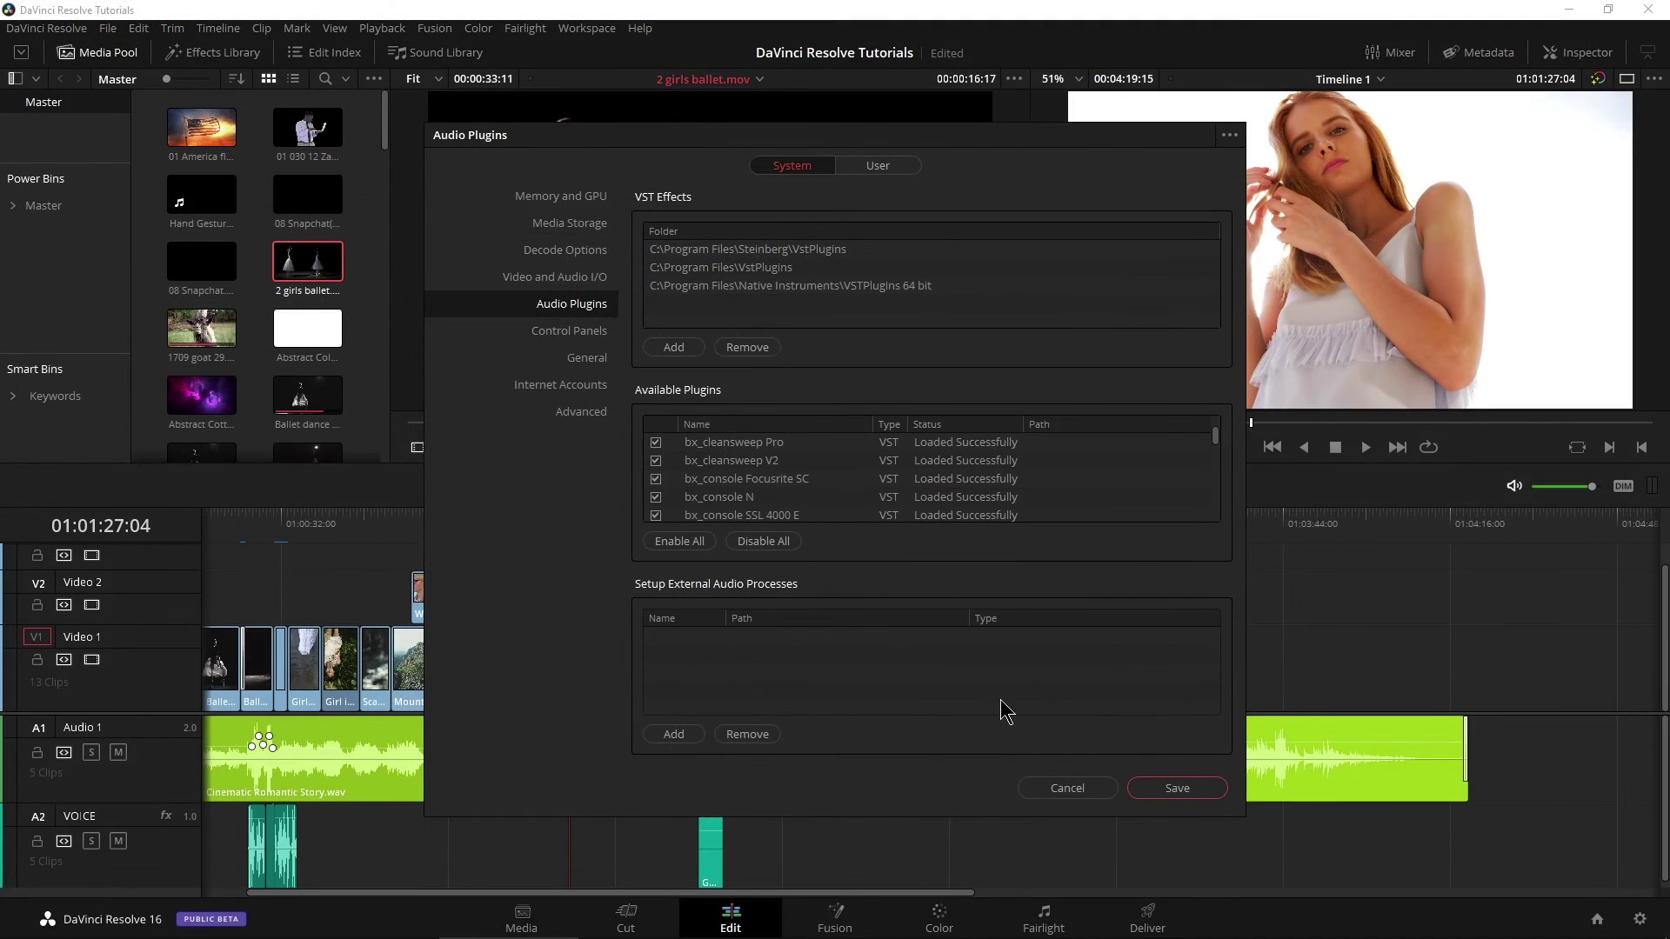
pyautogui.click(1070, 793)
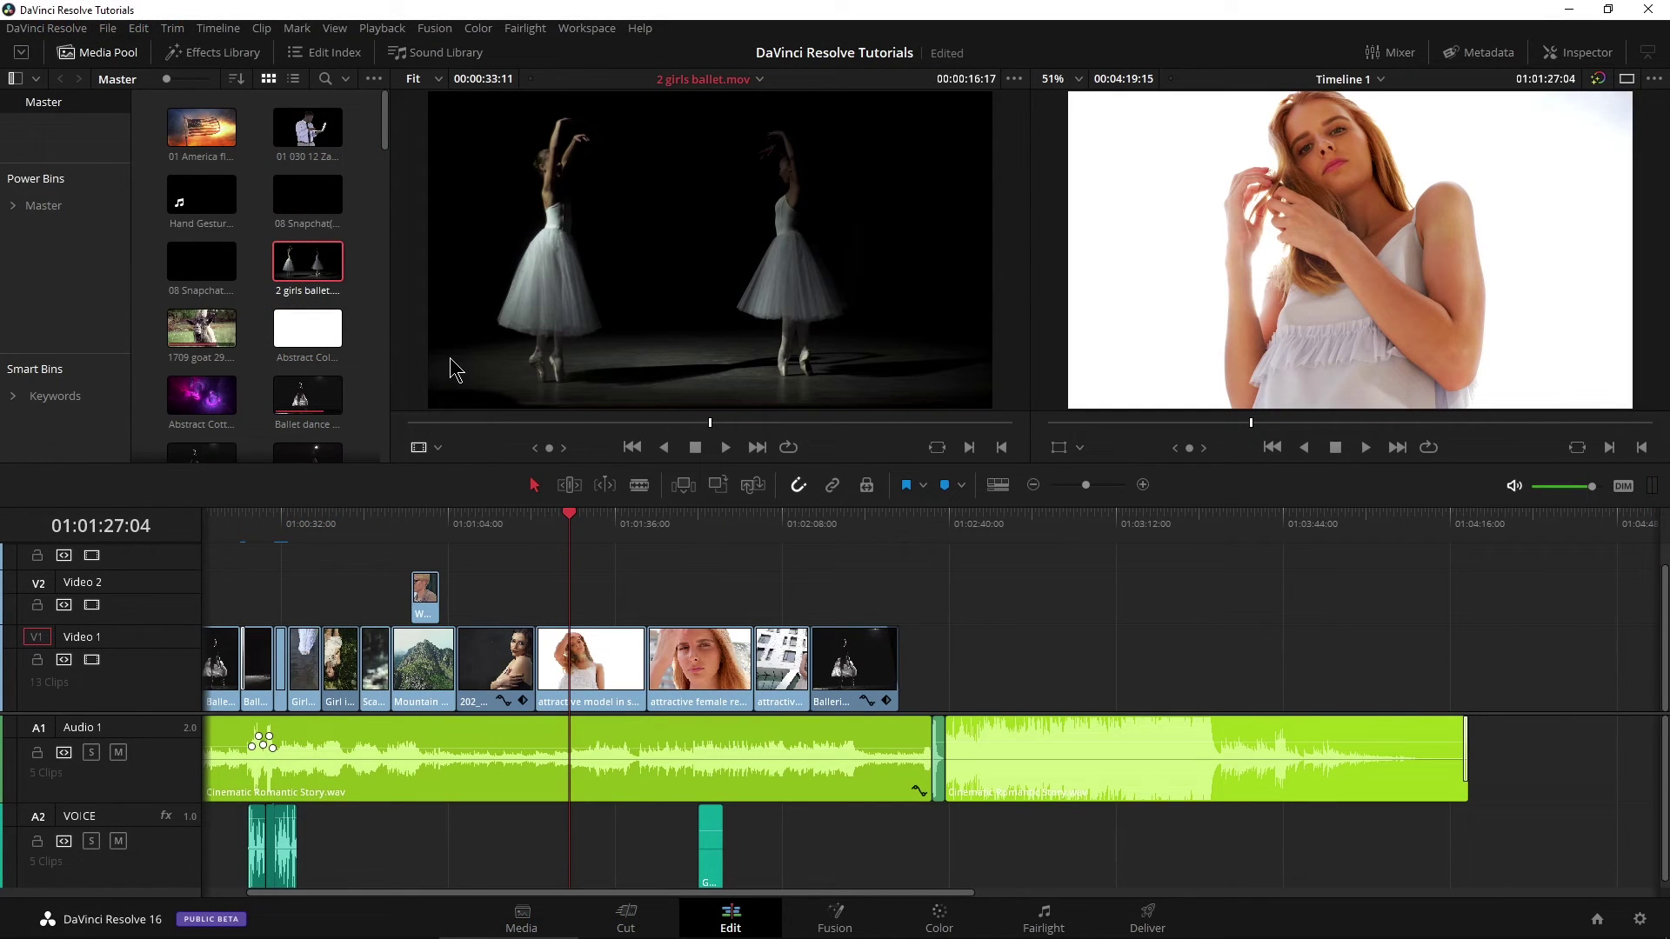
# Step: Show the VST Effects category of the Effects Library on the Edit page and browse its plugins
pyautogui.click(213, 52)
pyautogui.click(61, 314)
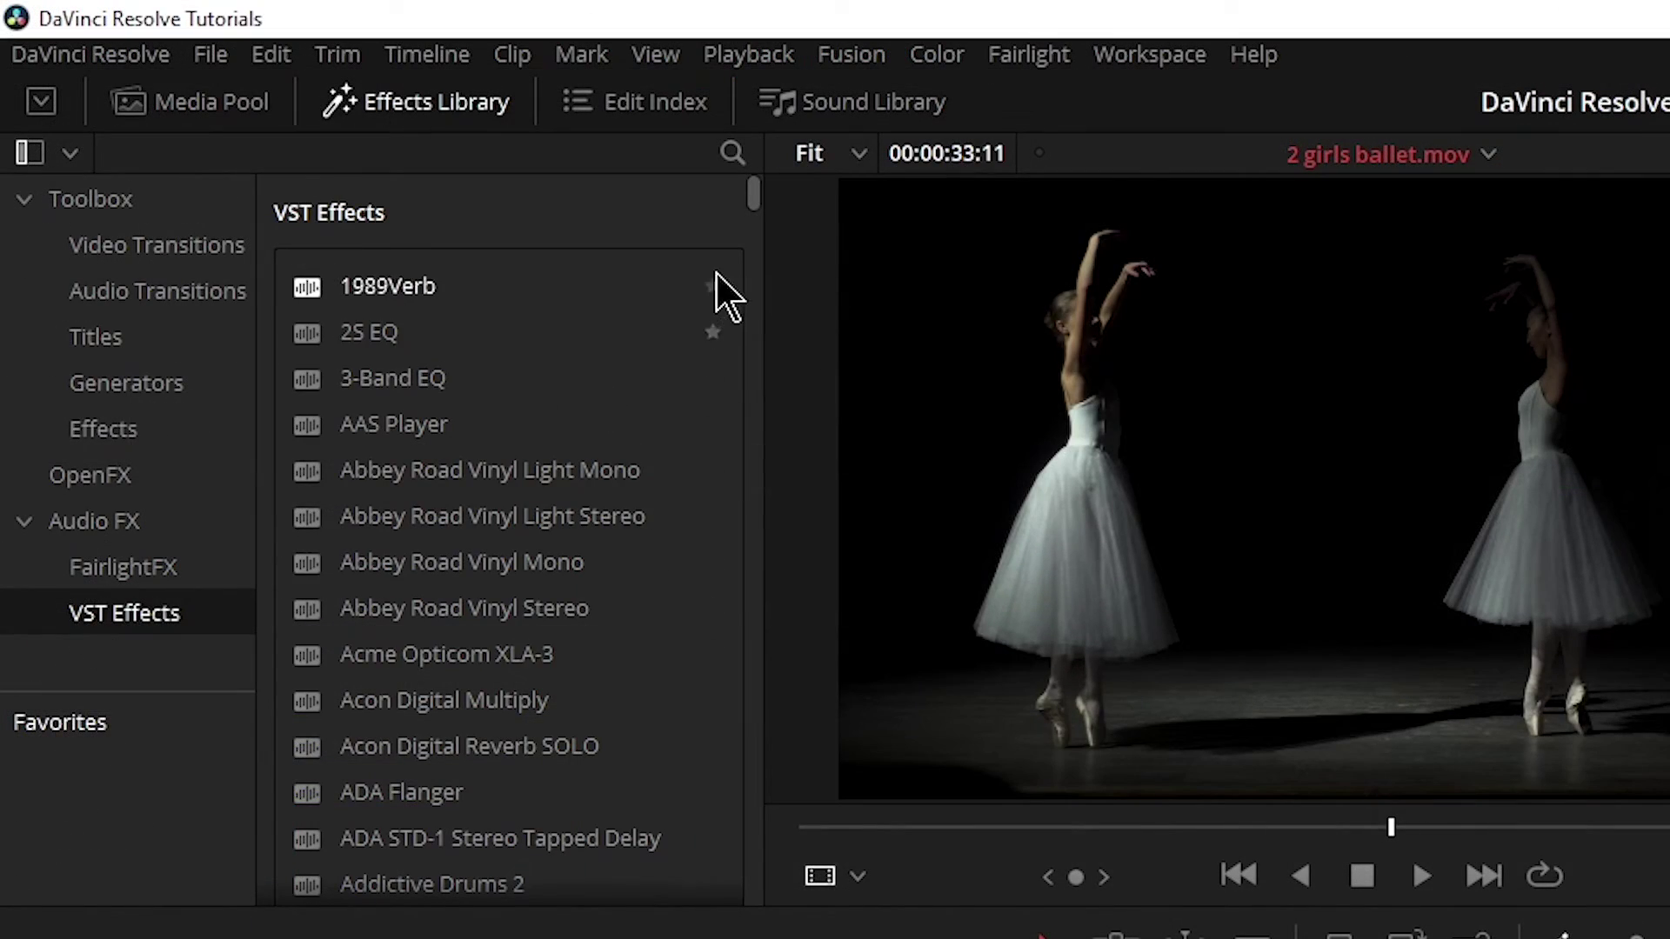
pyautogui.moveTo(754, 207)
pyautogui.mouseDown()
pyautogui.moveTo(731, 755)
pyautogui.moveTo(742, 879)
pyautogui.moveTo(753, 200)
pyautogui.mouseUp()
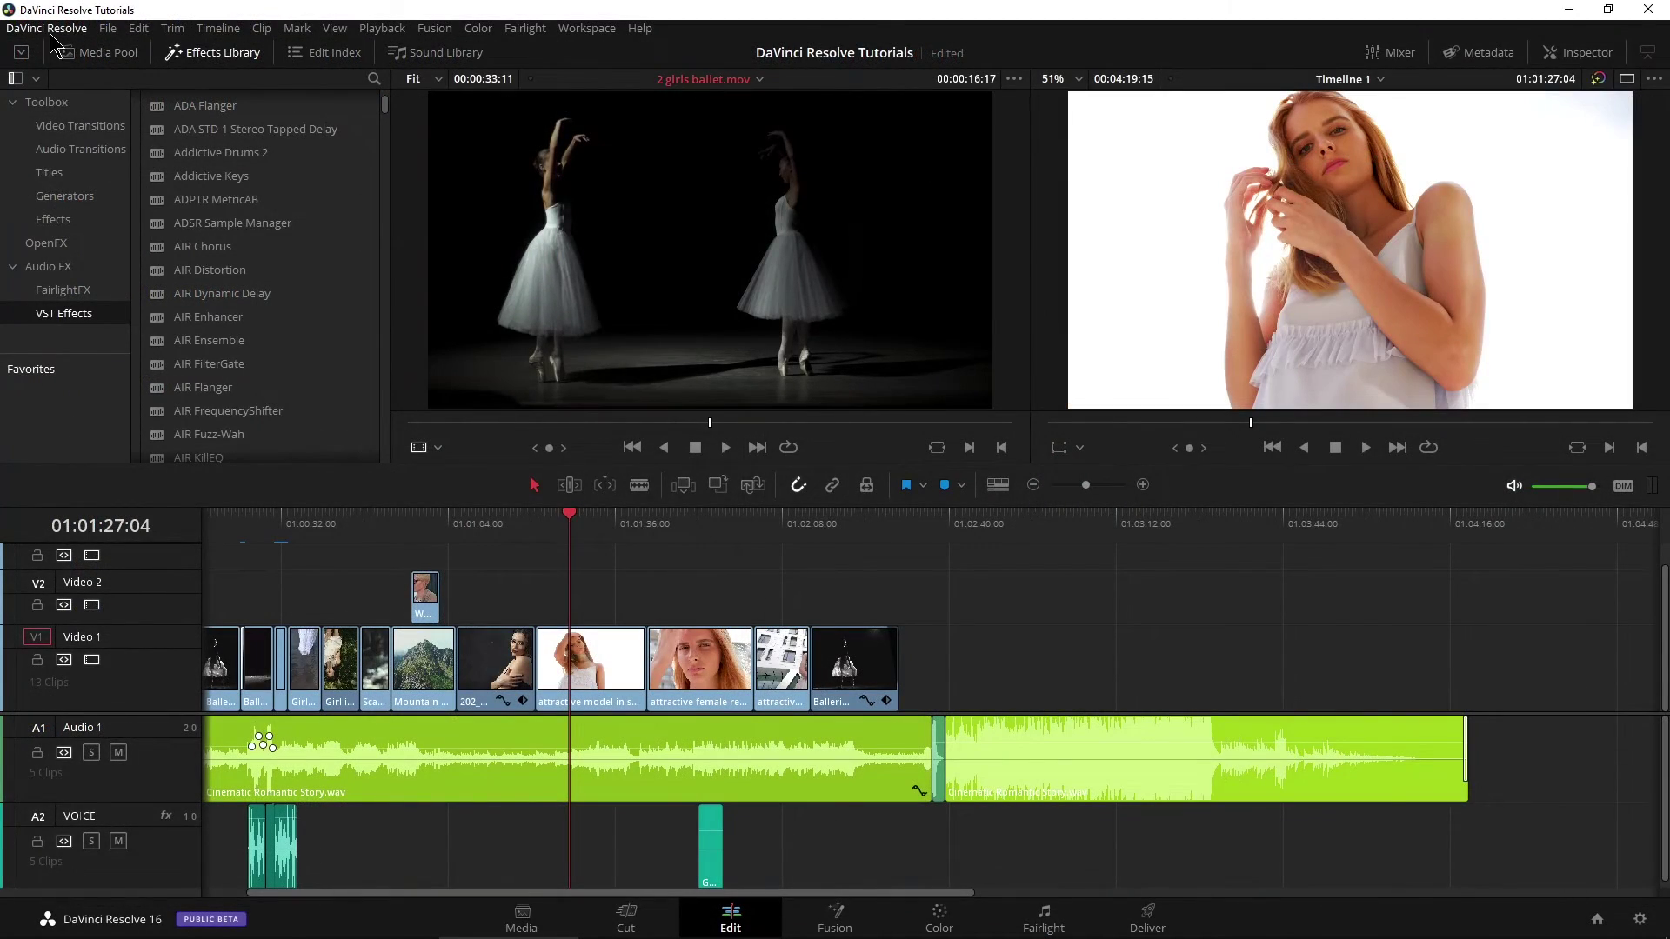
# Step: Reopen the Audio Plugins preferences to examine which available plugins are enabled, and cancel out of them
pyautogui.click(46, 28)
pyautogui.click(40, 114)
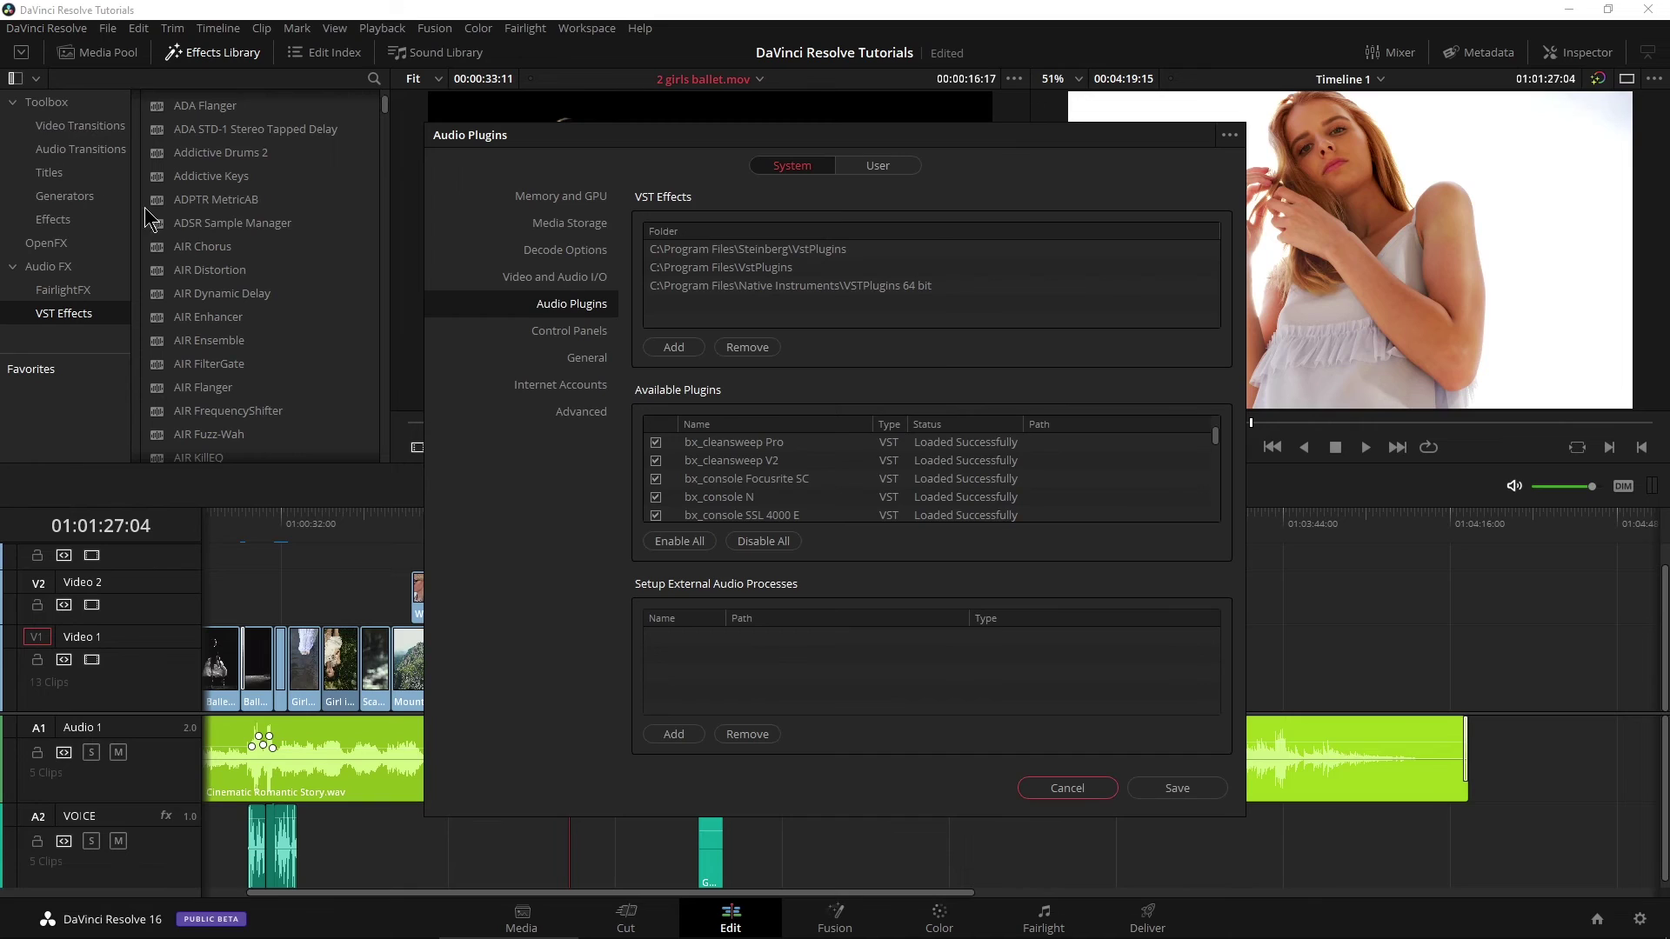
pyautogui.scroll(-5, 696, 487)
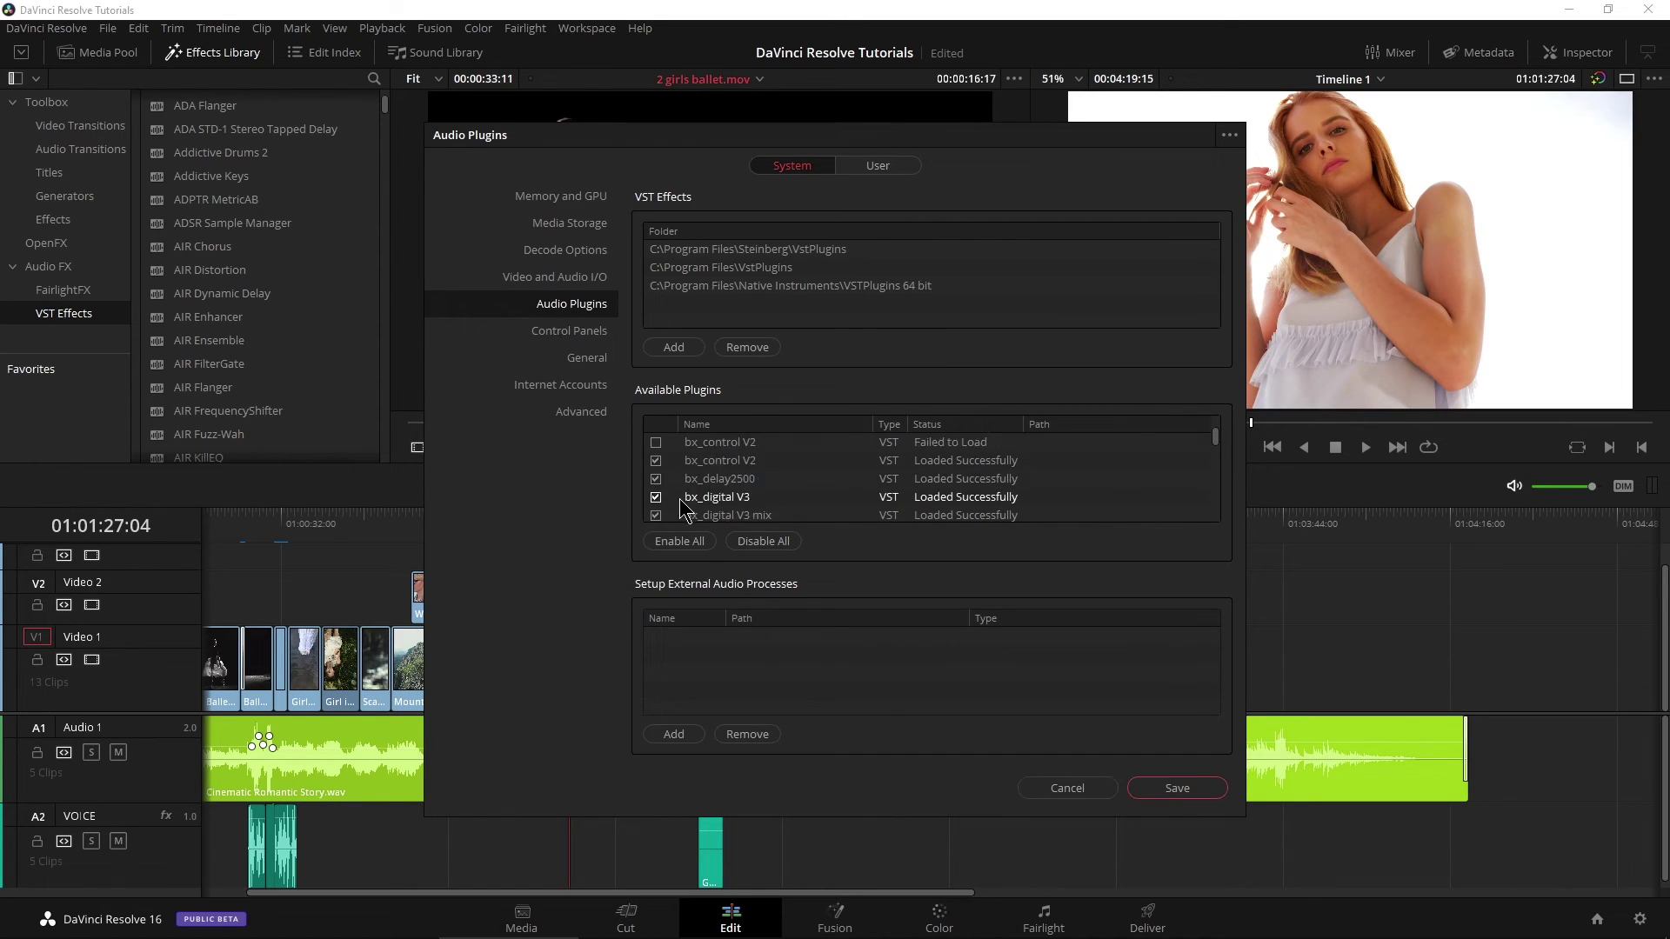
pyautogui.scroll(-3, 695, 490)
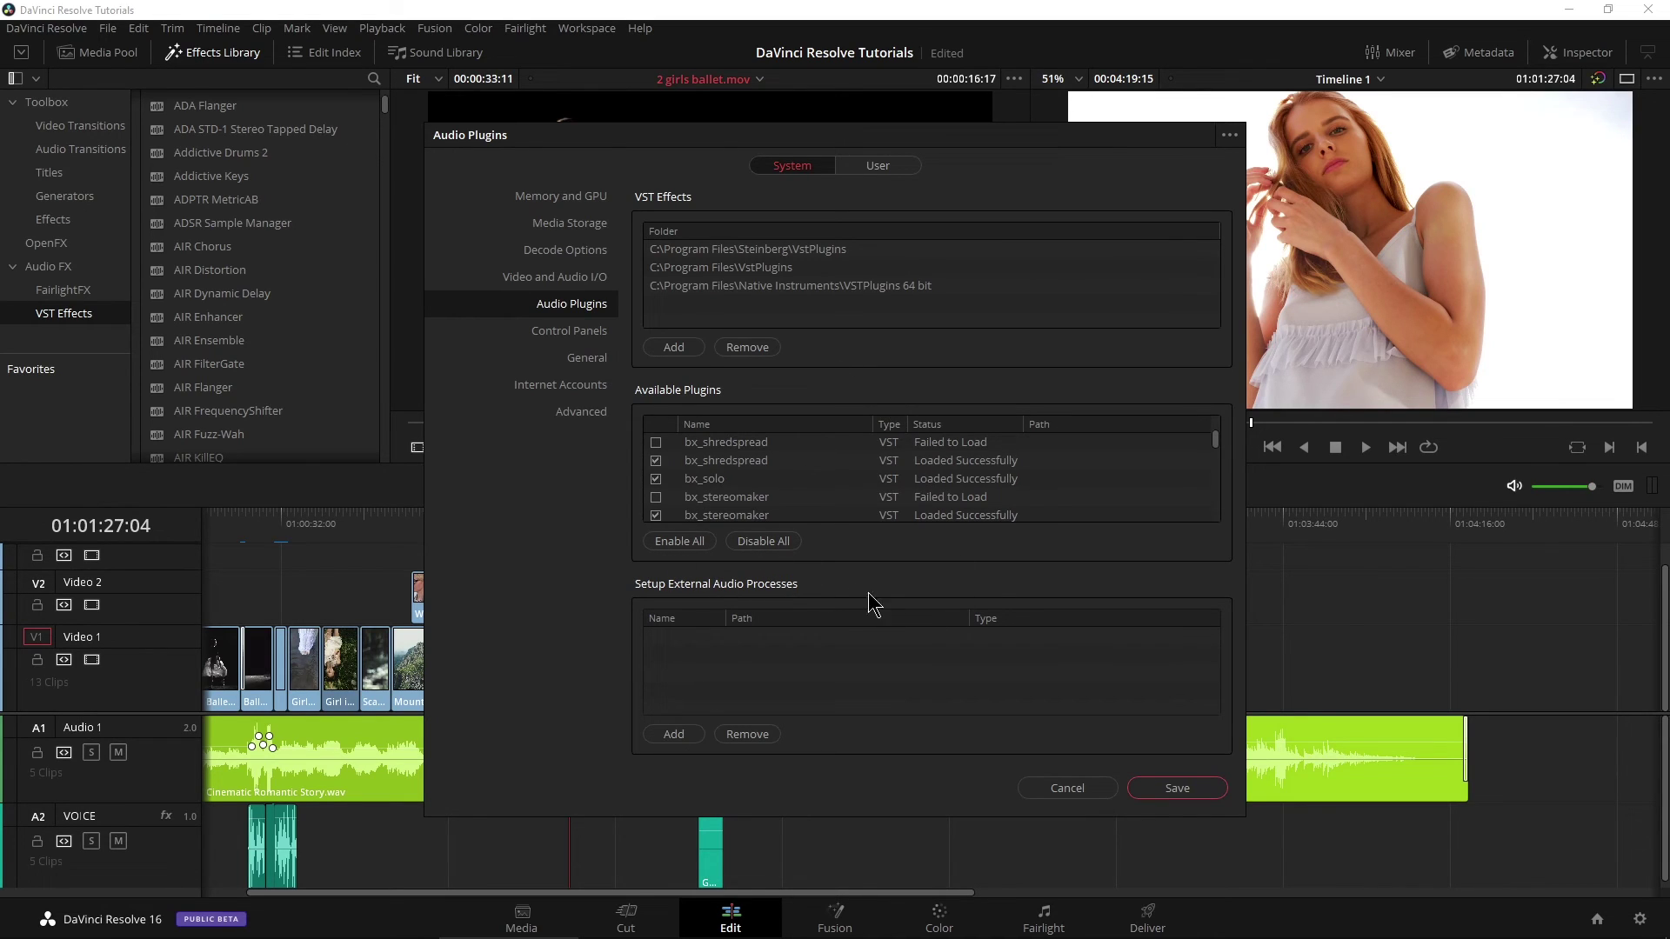
pyautogui.click(1044, 788)
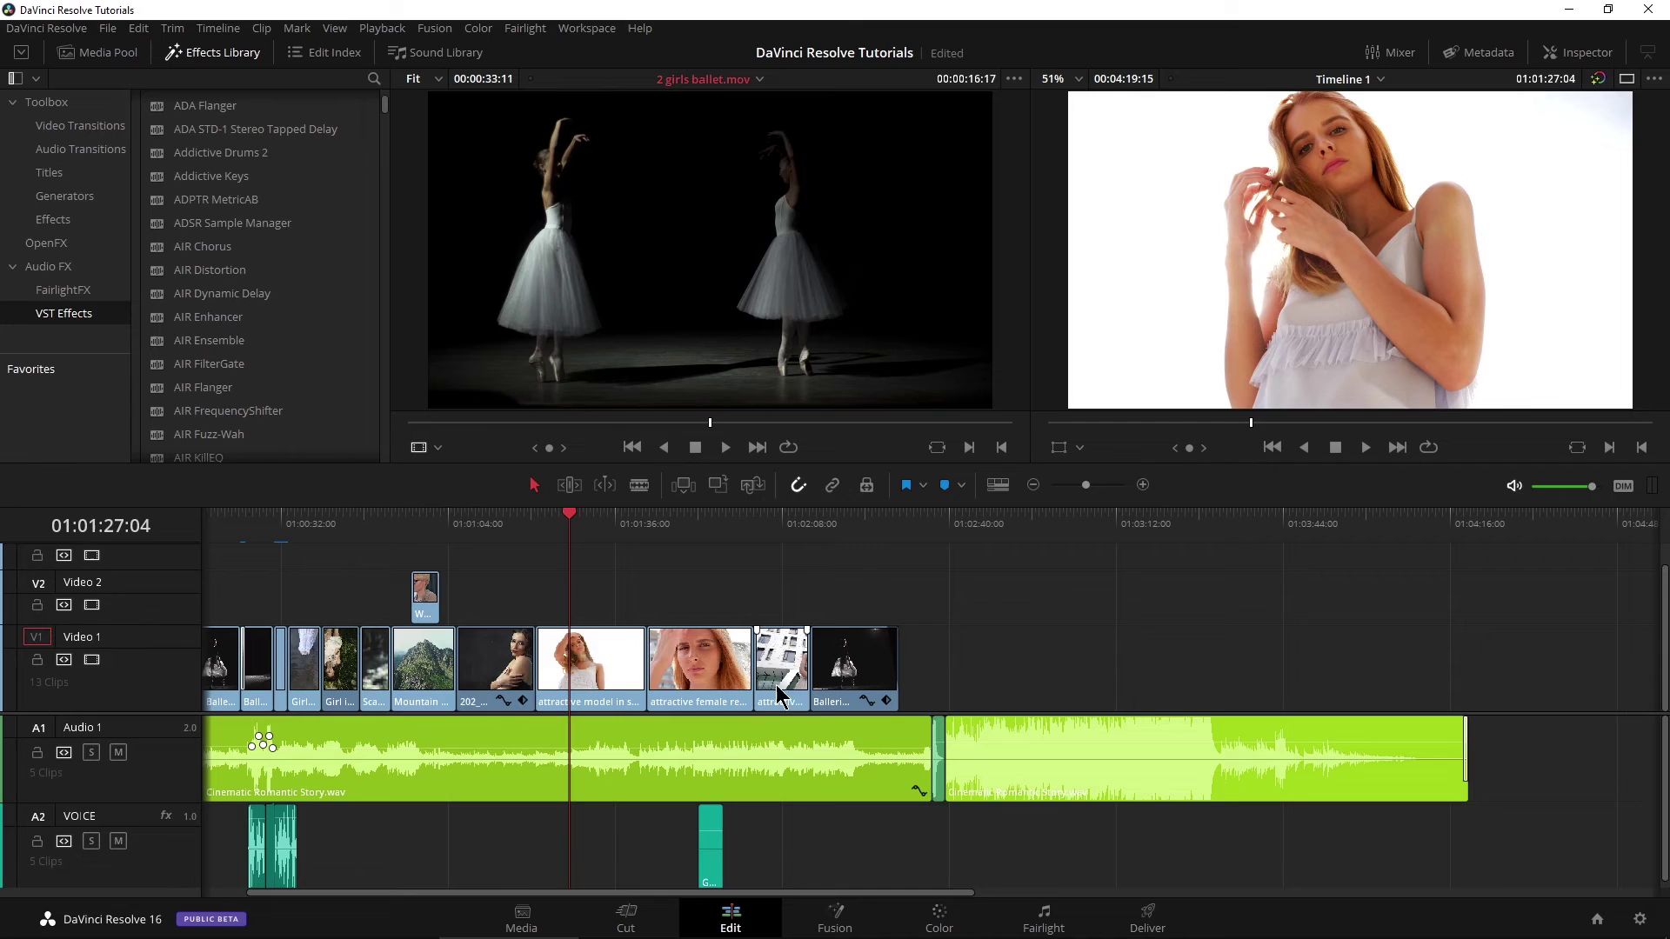
# Step: Switch to the Fairlight page and browse the VST Effects in its Effects Library
pyautogui.click(1030, 920)
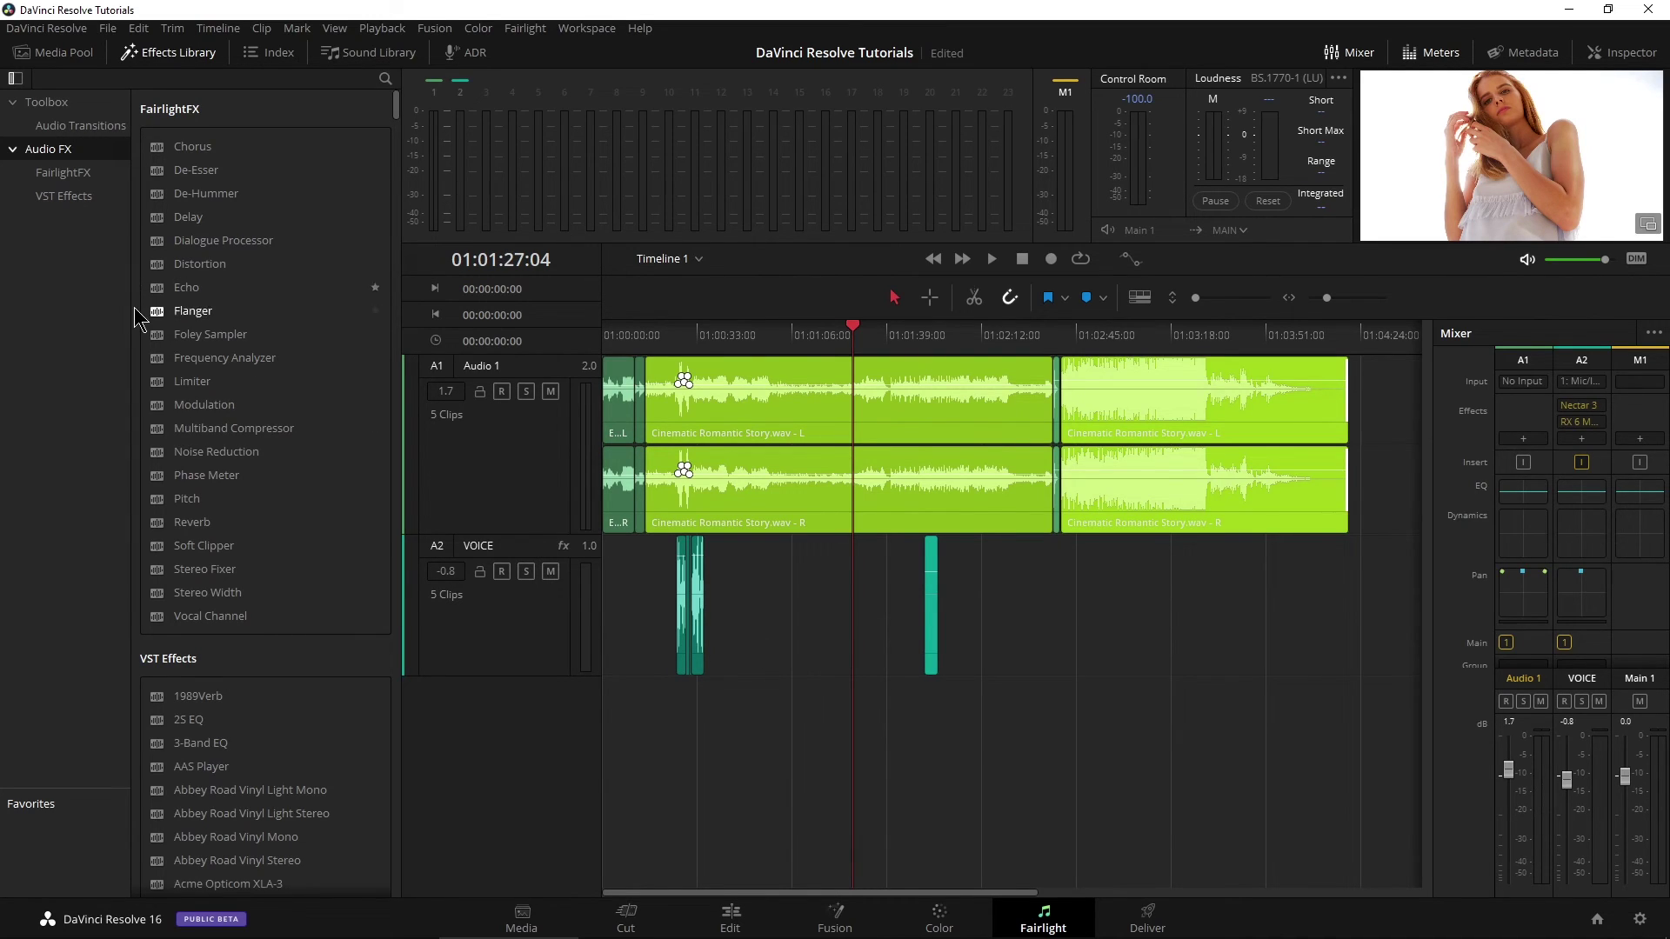
pyautogui.scroll(-5, 155, 331)
pyautogui.scroll(5, 155, 331)
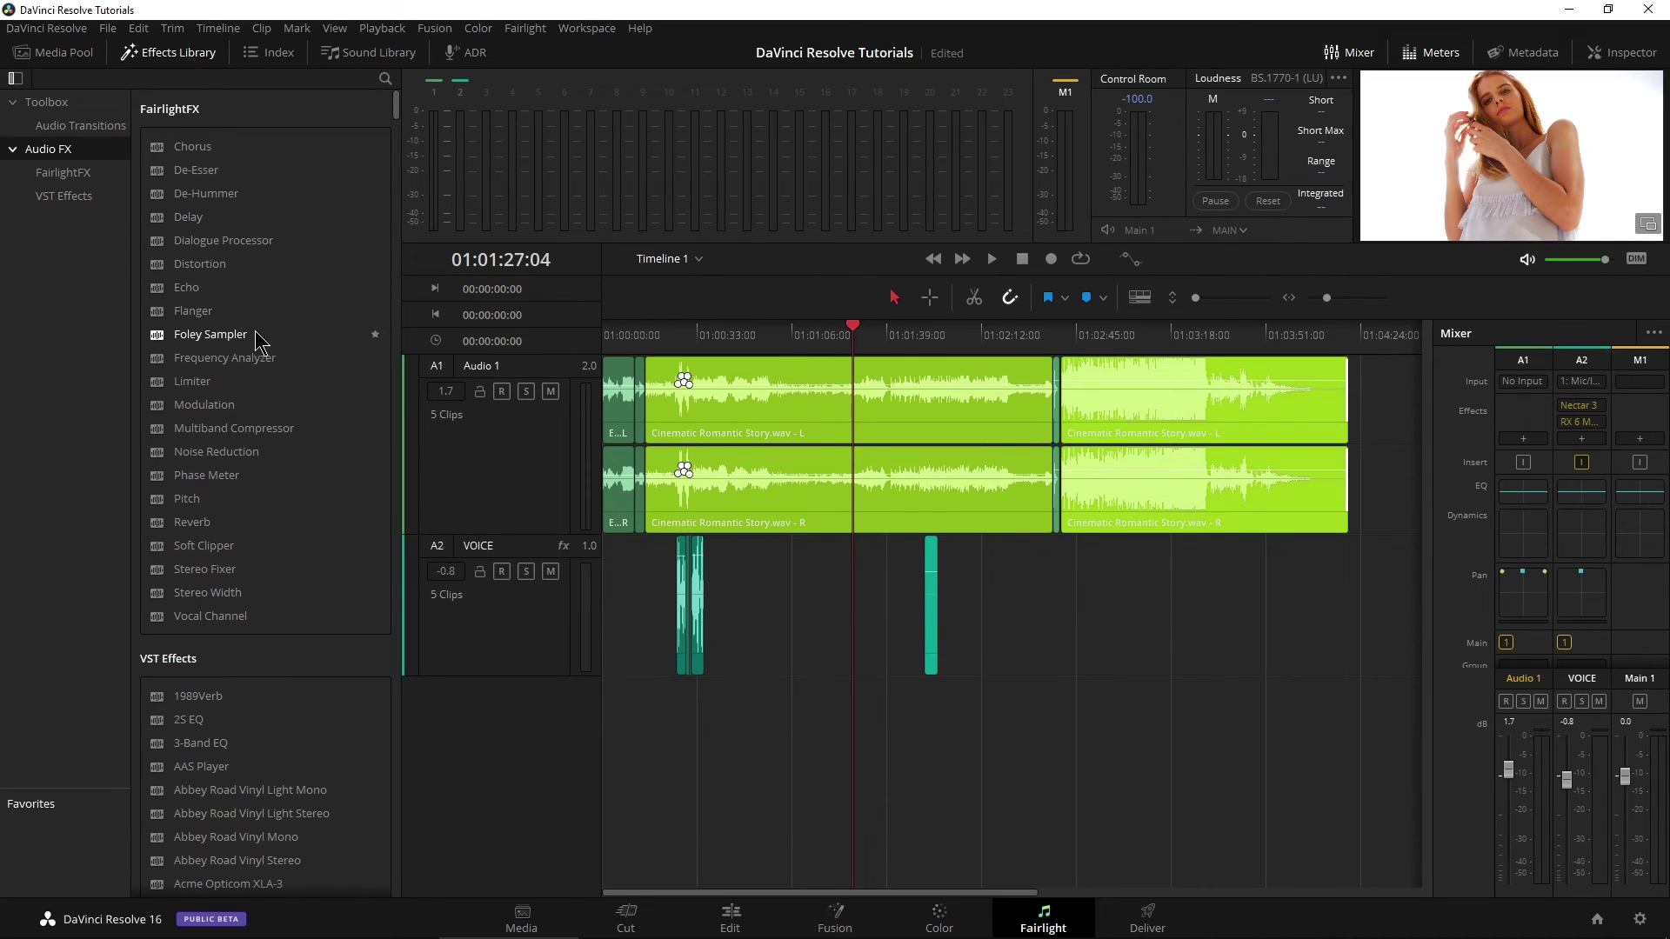
pyautogui.scroll(-5, 204, 287)
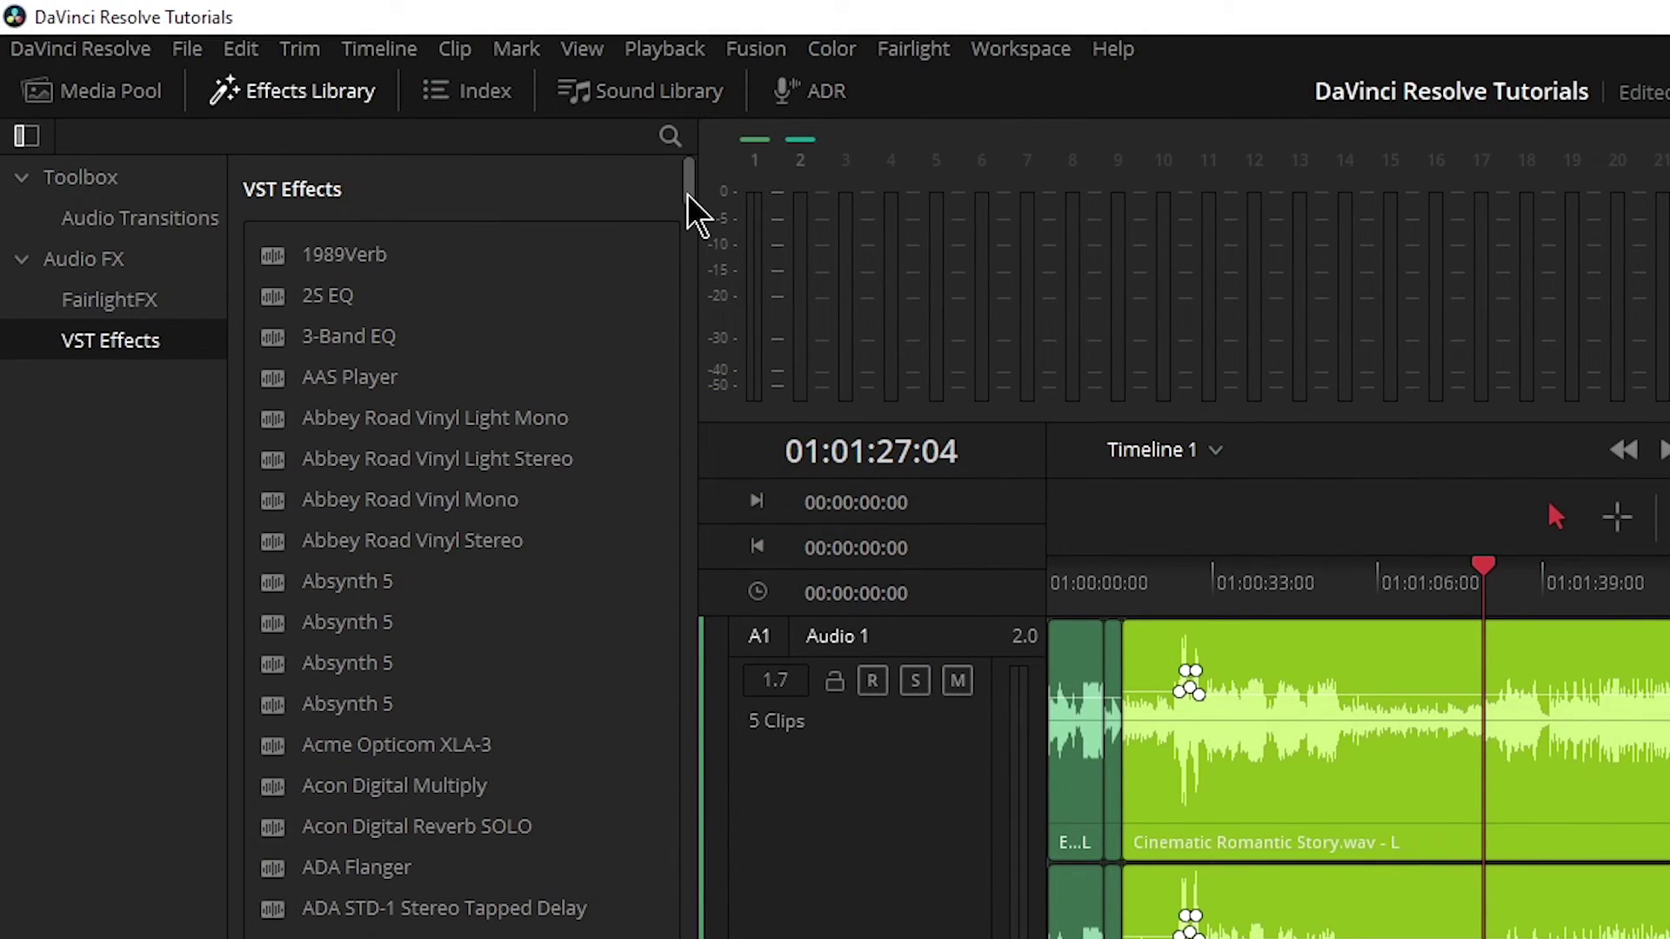
pyautogui.moveTo(395, 121); pyautogui.dragTo(386, 441)
pyautogui.moveTo(671, 767); pyautogui.dragTo(696, 182)
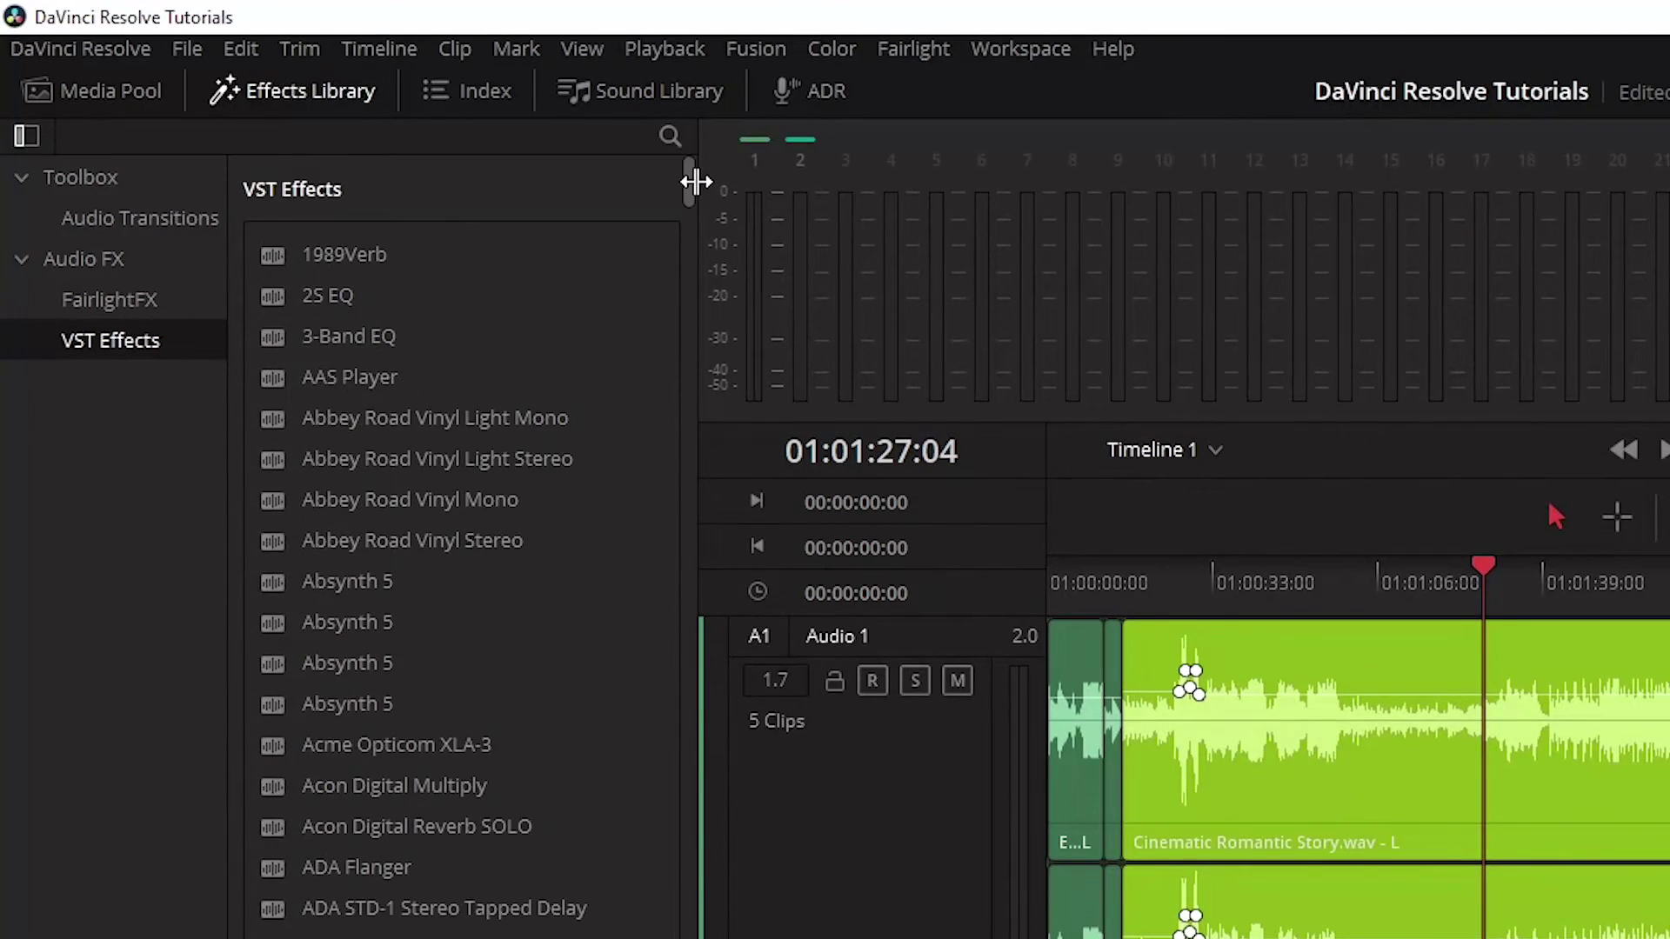
# Step: Search the VST Effects for "vc" and apply the VC 160 plugin to the Audio 1 channel in the mixer
pyautogui.click(670, 135)
pyautogui.write('v')
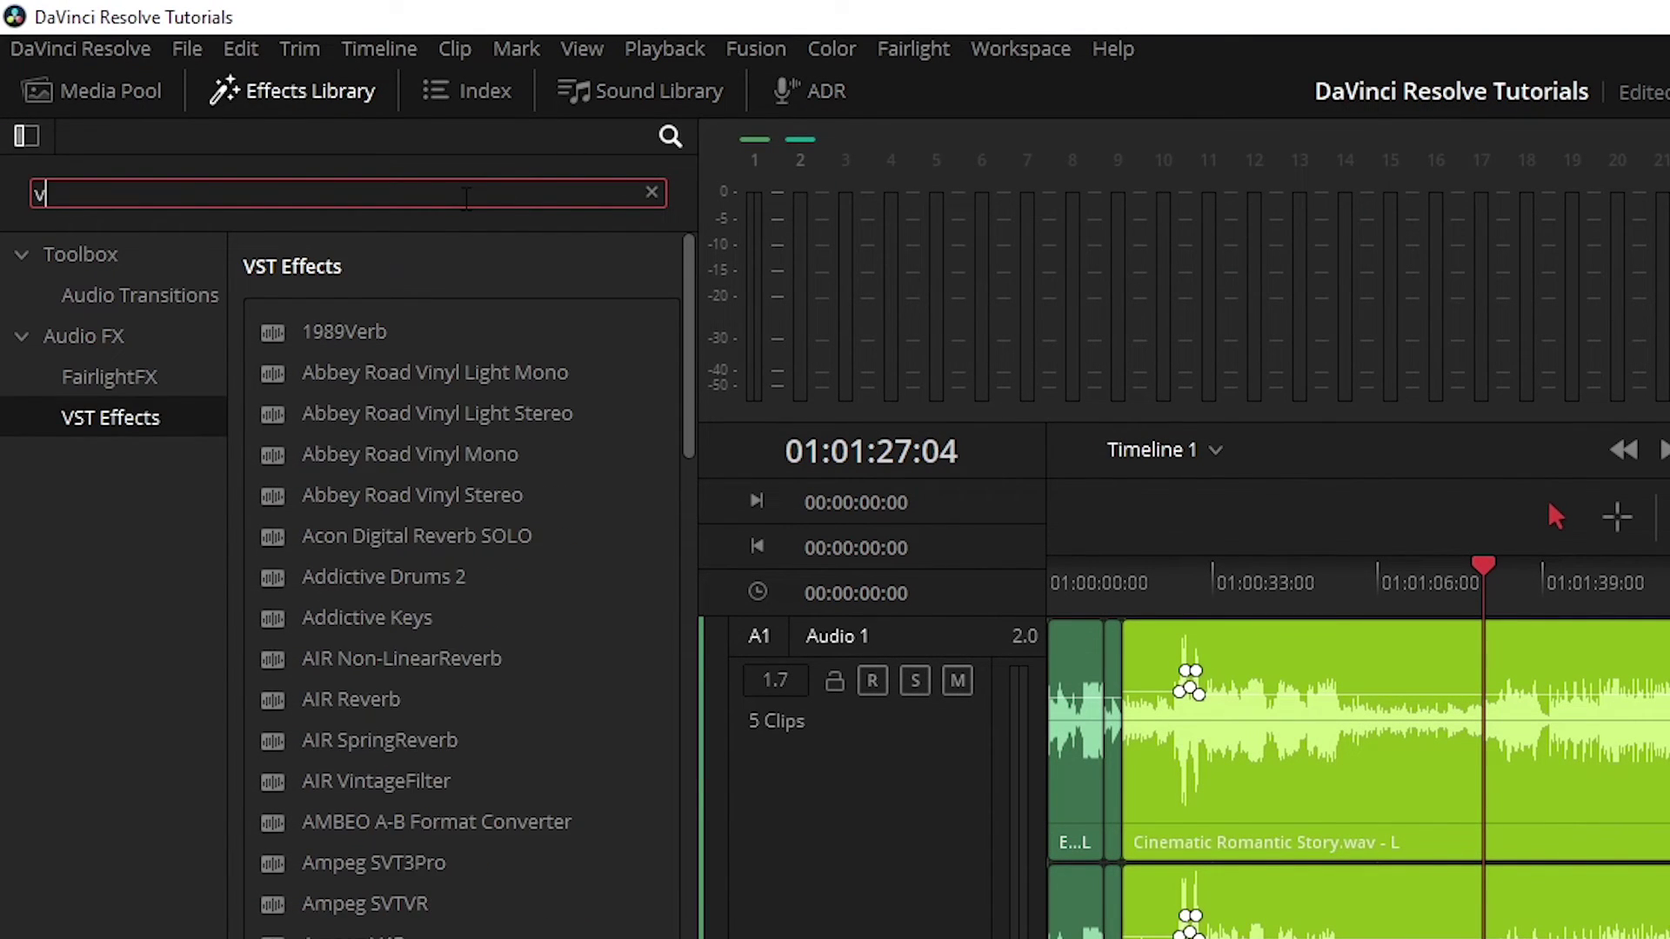
pyautogui.write('c')
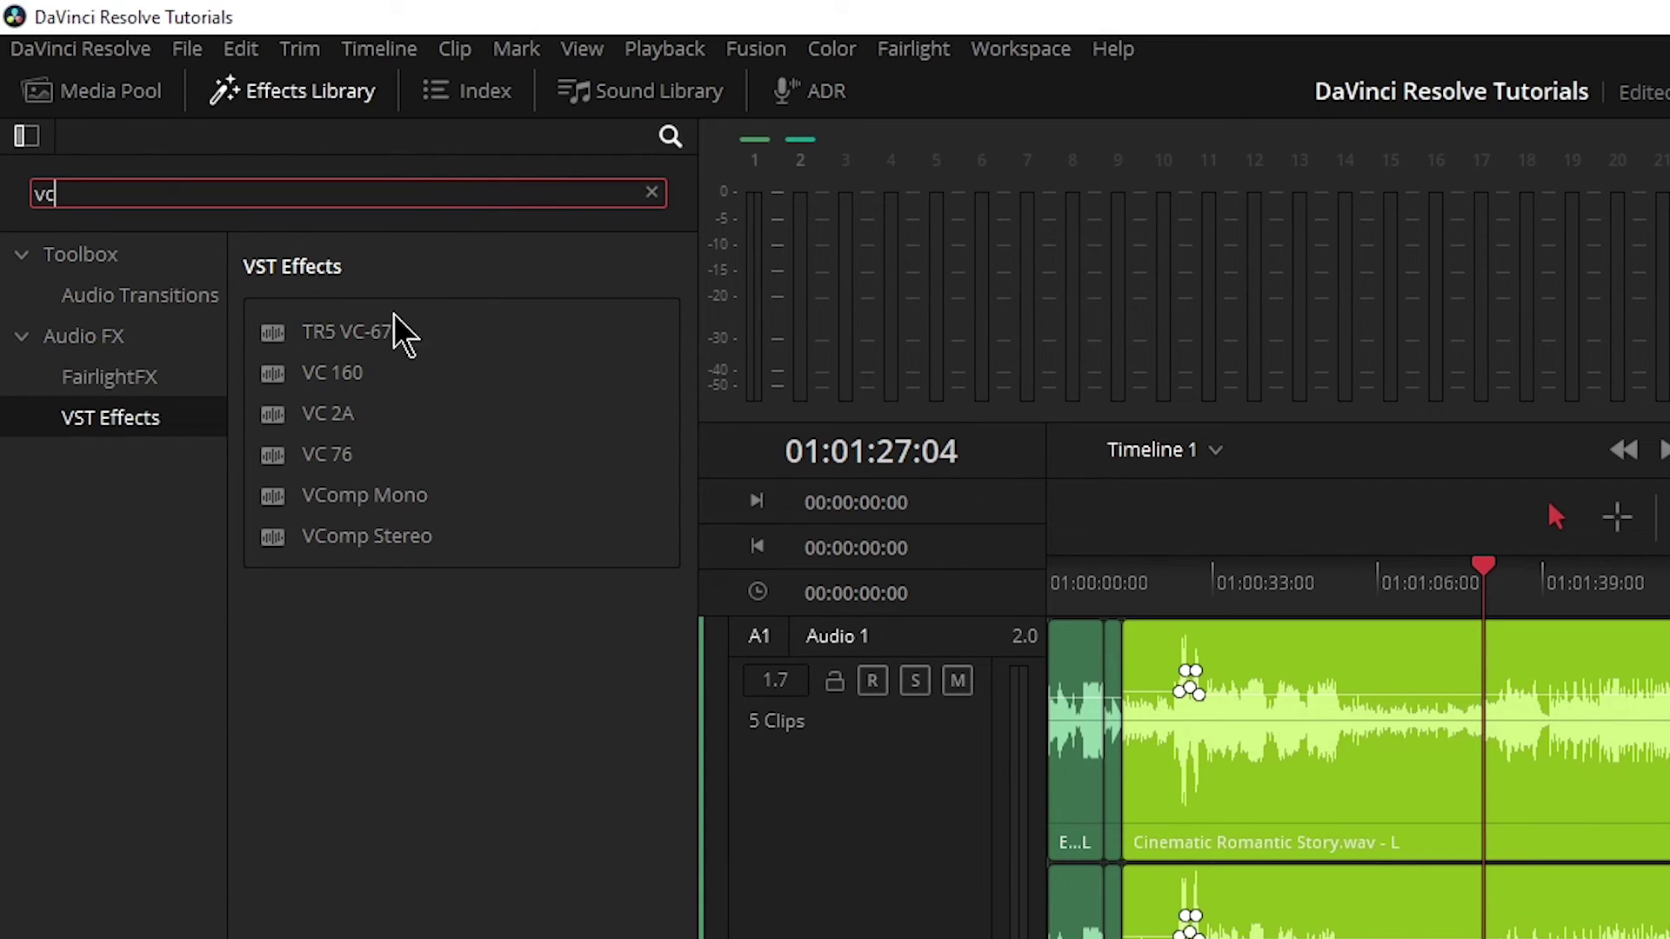
pyautogui.click(289, 380)
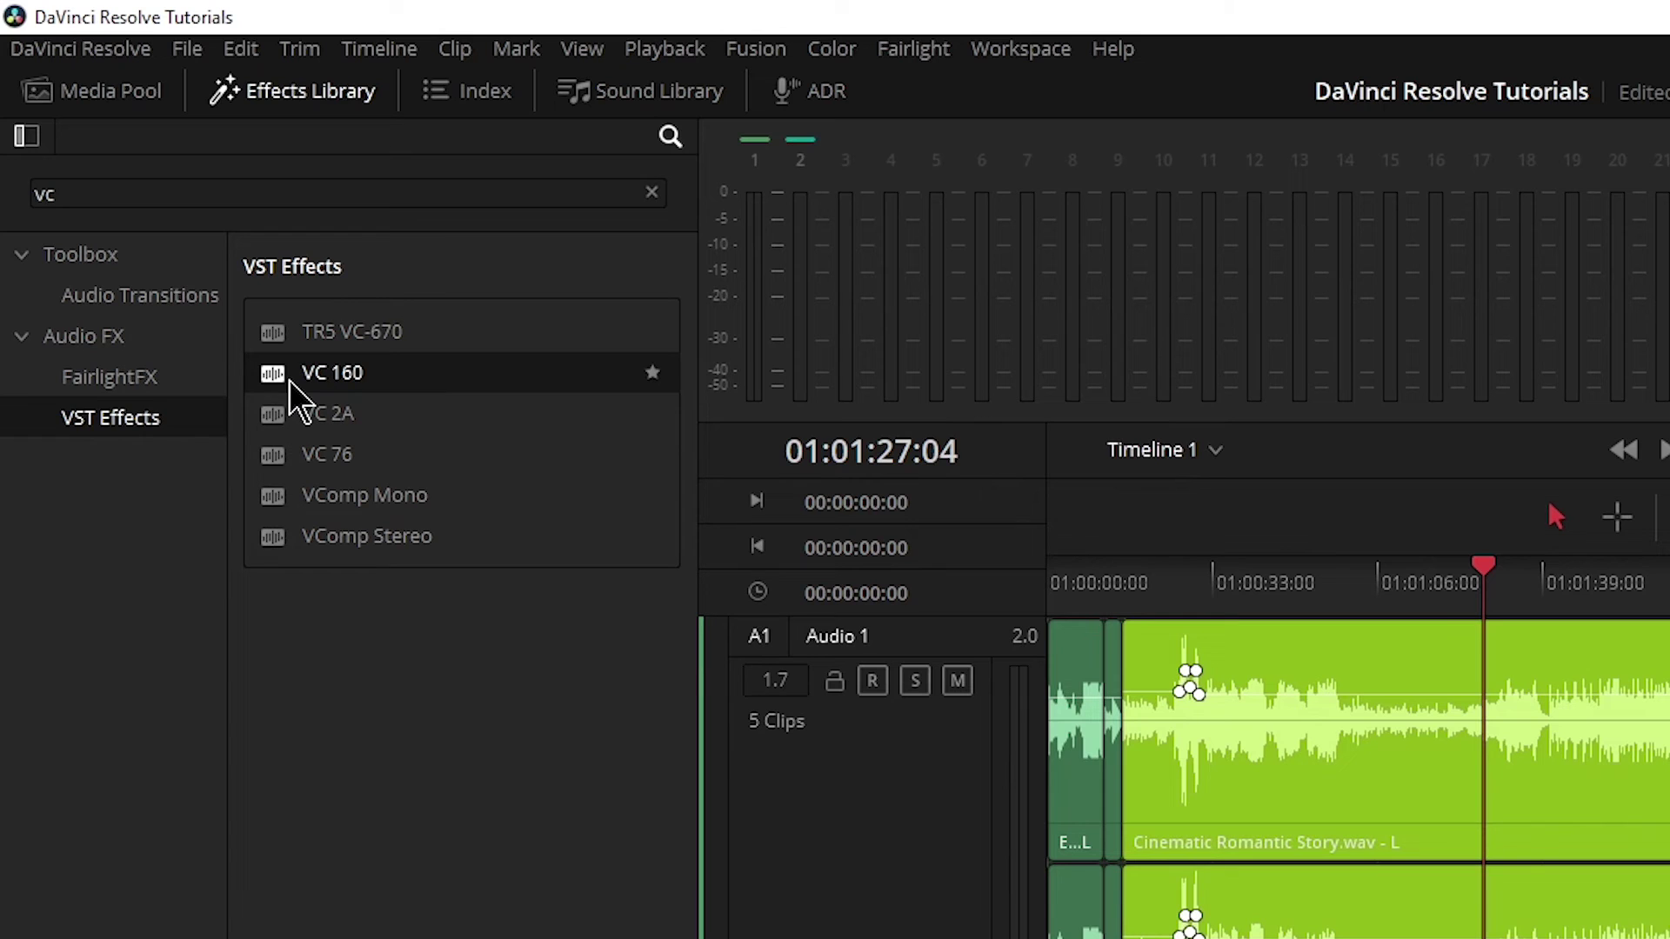
pyautogui.moveTo(284, 396); pyautogui.dragTo(1541, 645)
pyautogui.moveTo(1536, 797); pyautogui.dragTo(1314, 591)
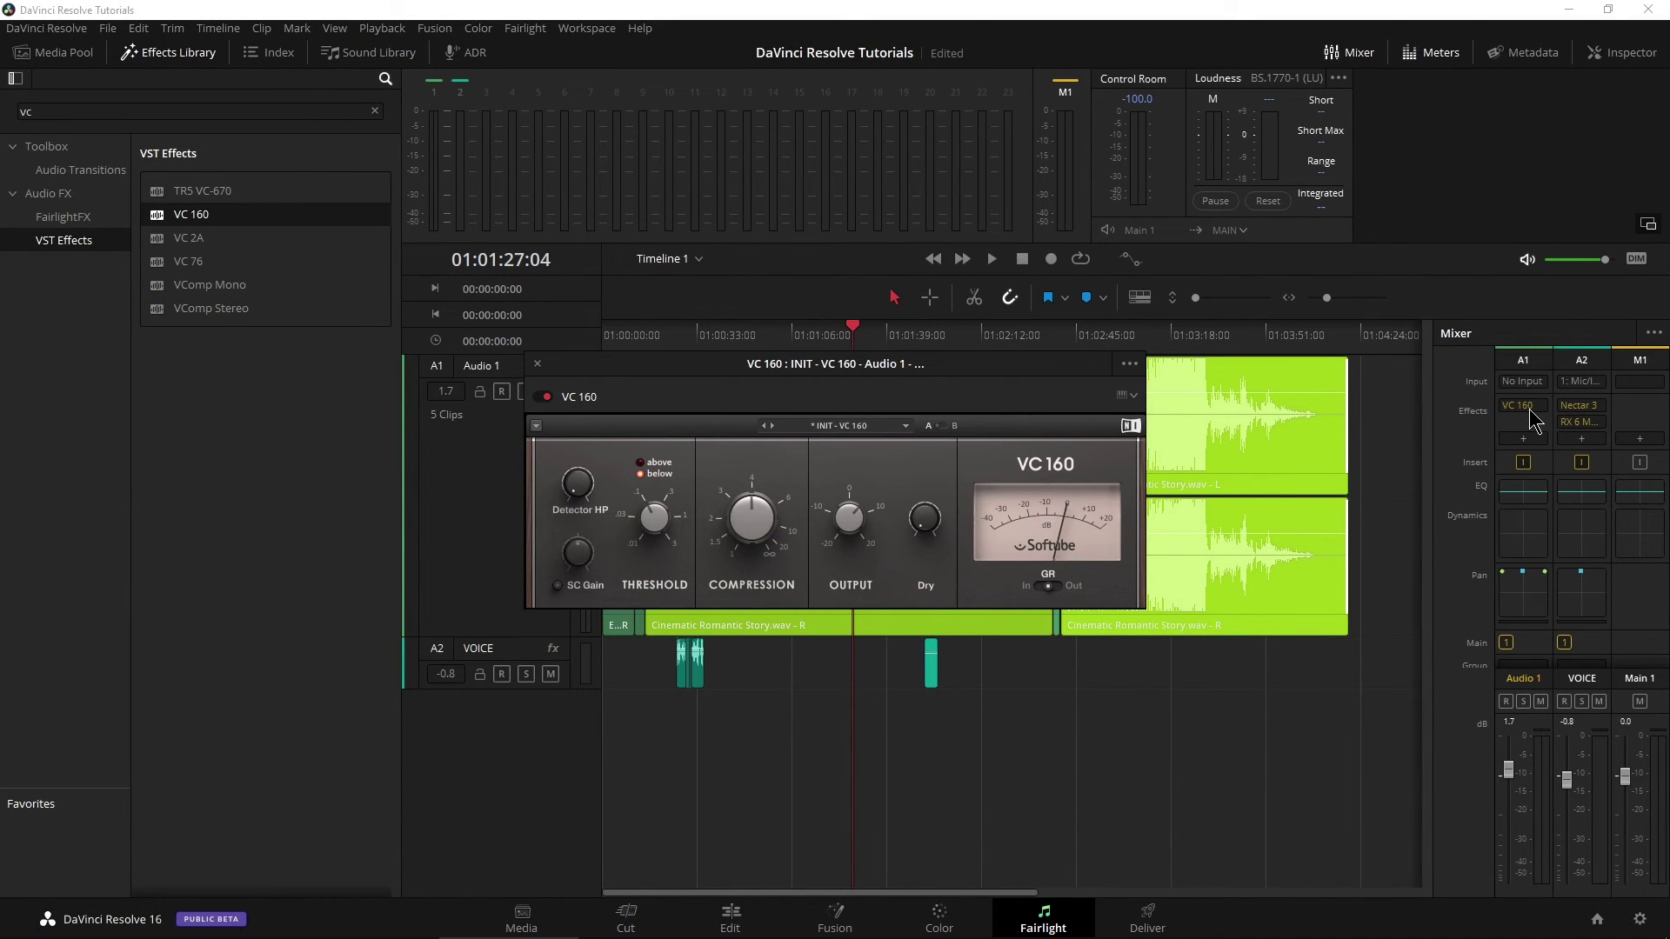
# Step: Move the VC 160 window aside, play the timeline and set the plugin's output to 7.5 dB
pyautogui.moveTo(830, 352); pyautogui.dragTo(454, 345)
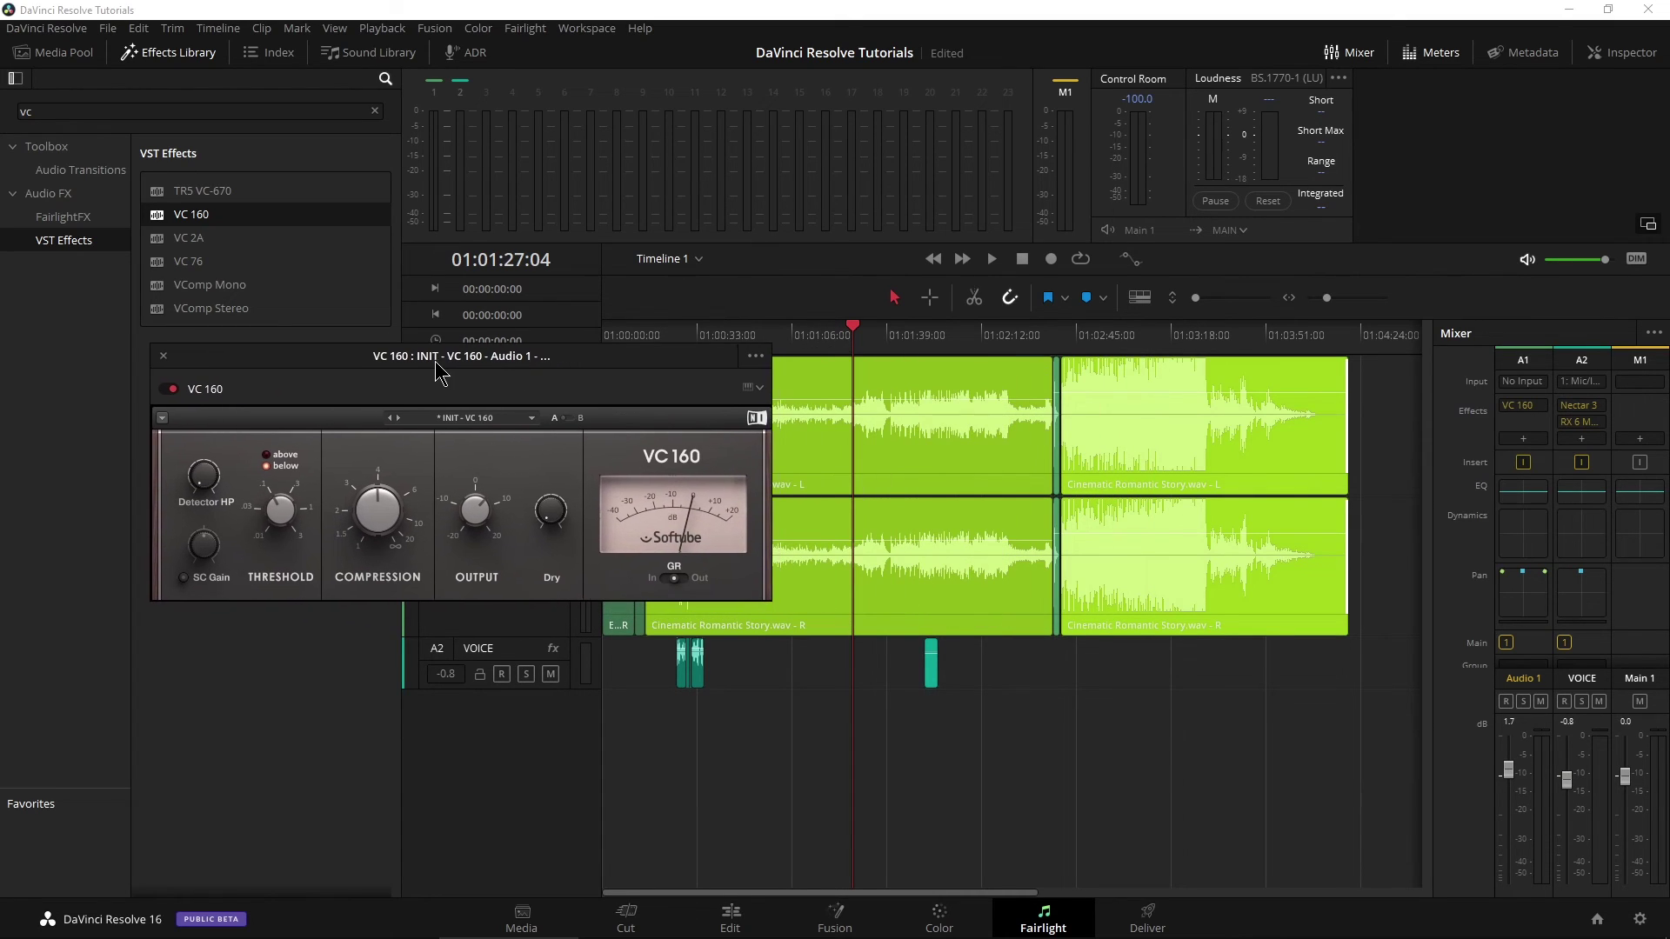
pyautogui.press('space')
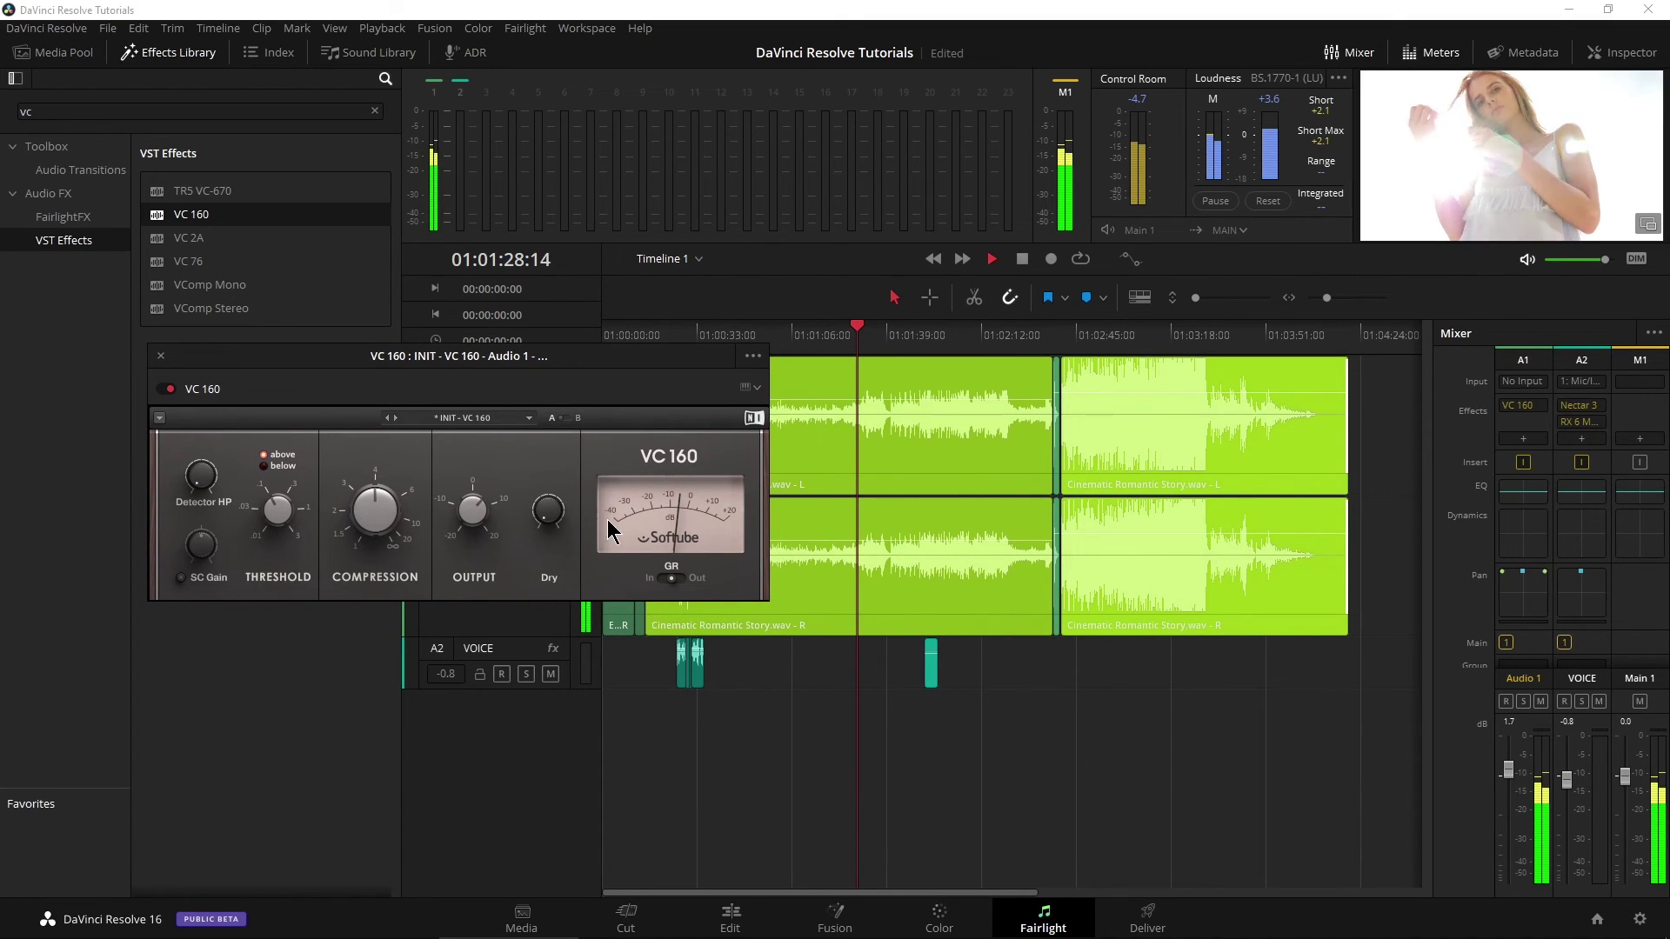
pyautogui.moveTo(380, 504)
pyautogui.moveTo(472, 511); pyautogui.dragTo(473, 498)
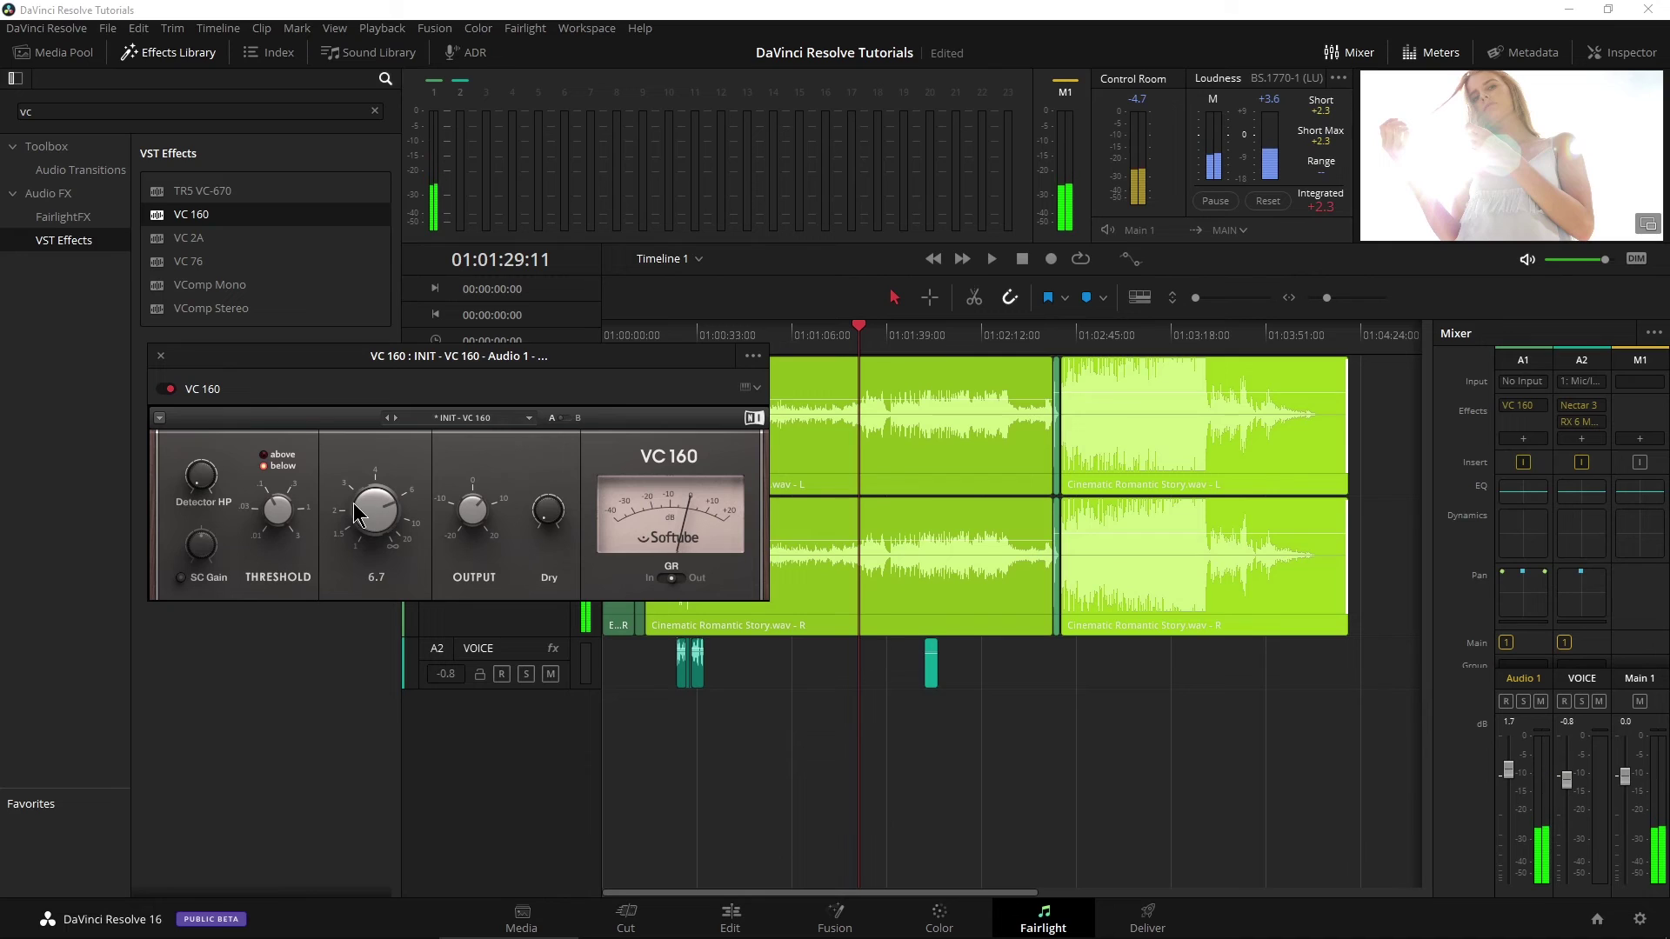
pyautogui.press('space')
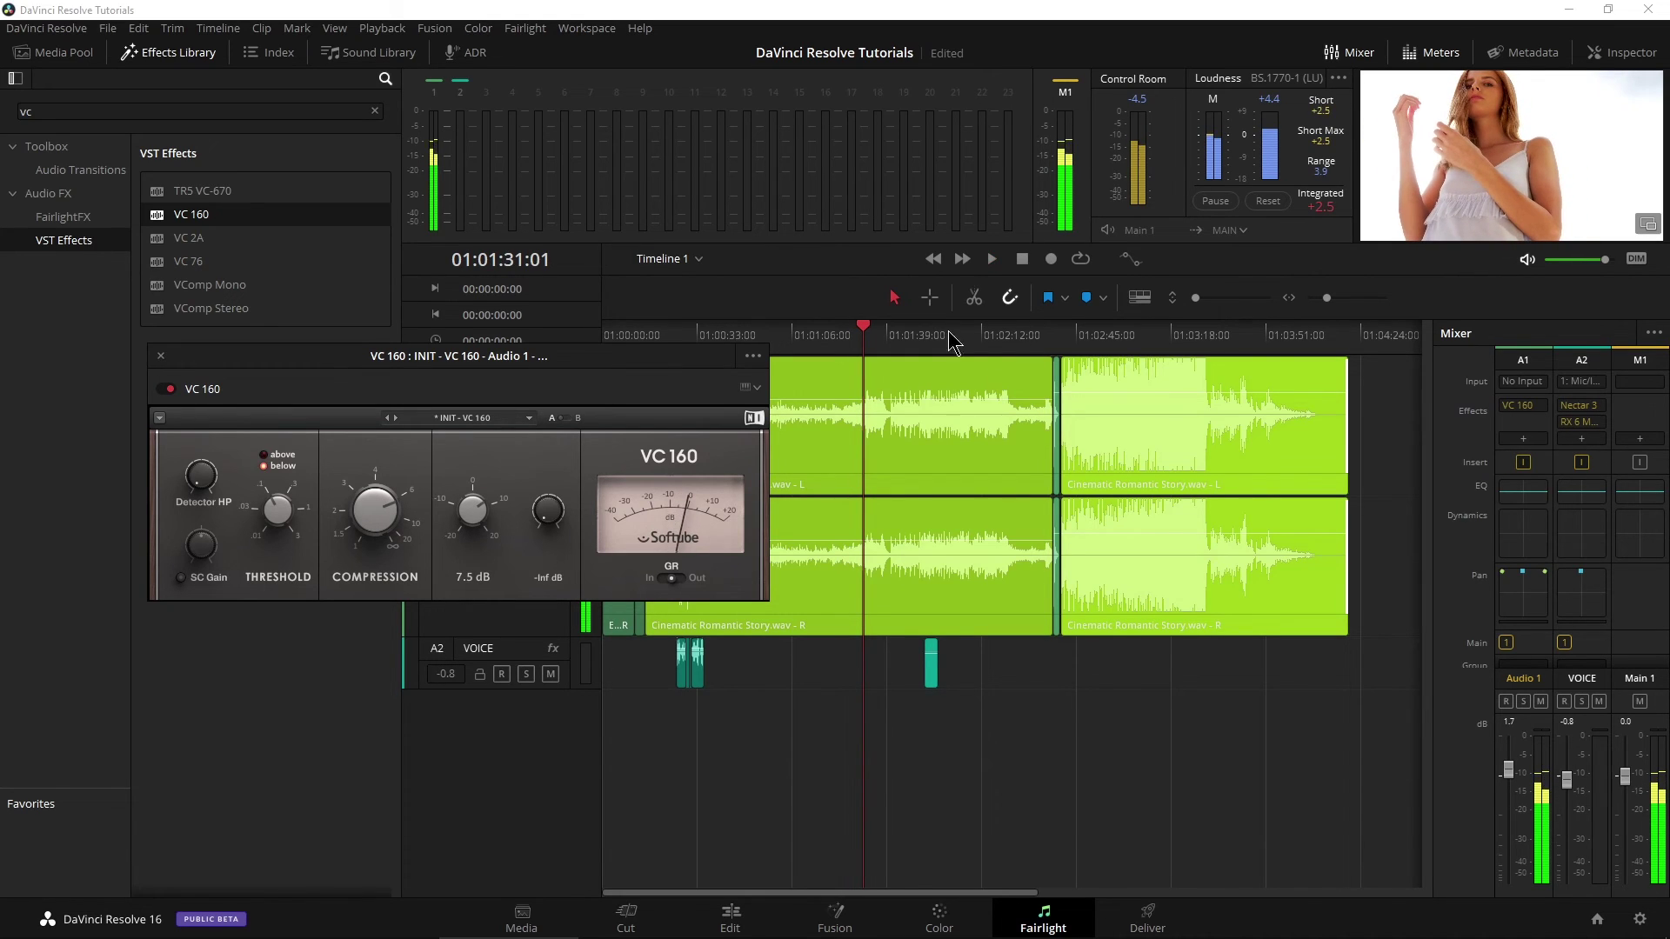
# Step: Play the last Cinematic Romantic Story.wav clip from about 01:03:10 to hear it through the VC 160
pyautogui.click(1151, 340)
pyautogui.moveTo(540, 465)
pyautogui.press('space')
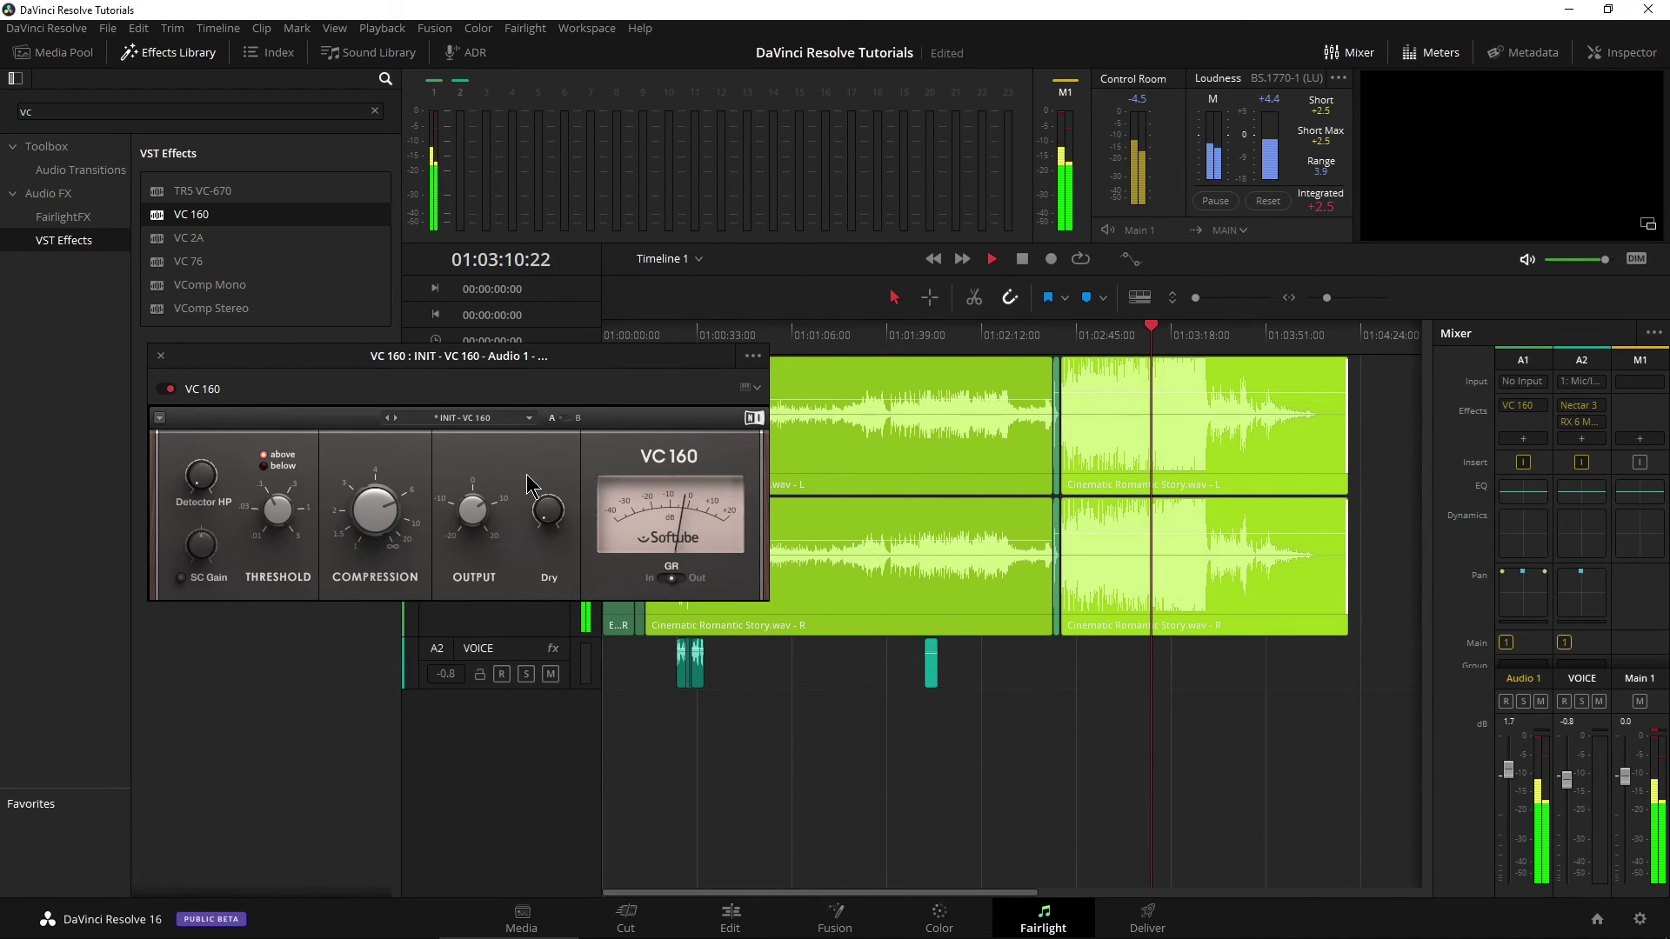
pyautogui.press('space')
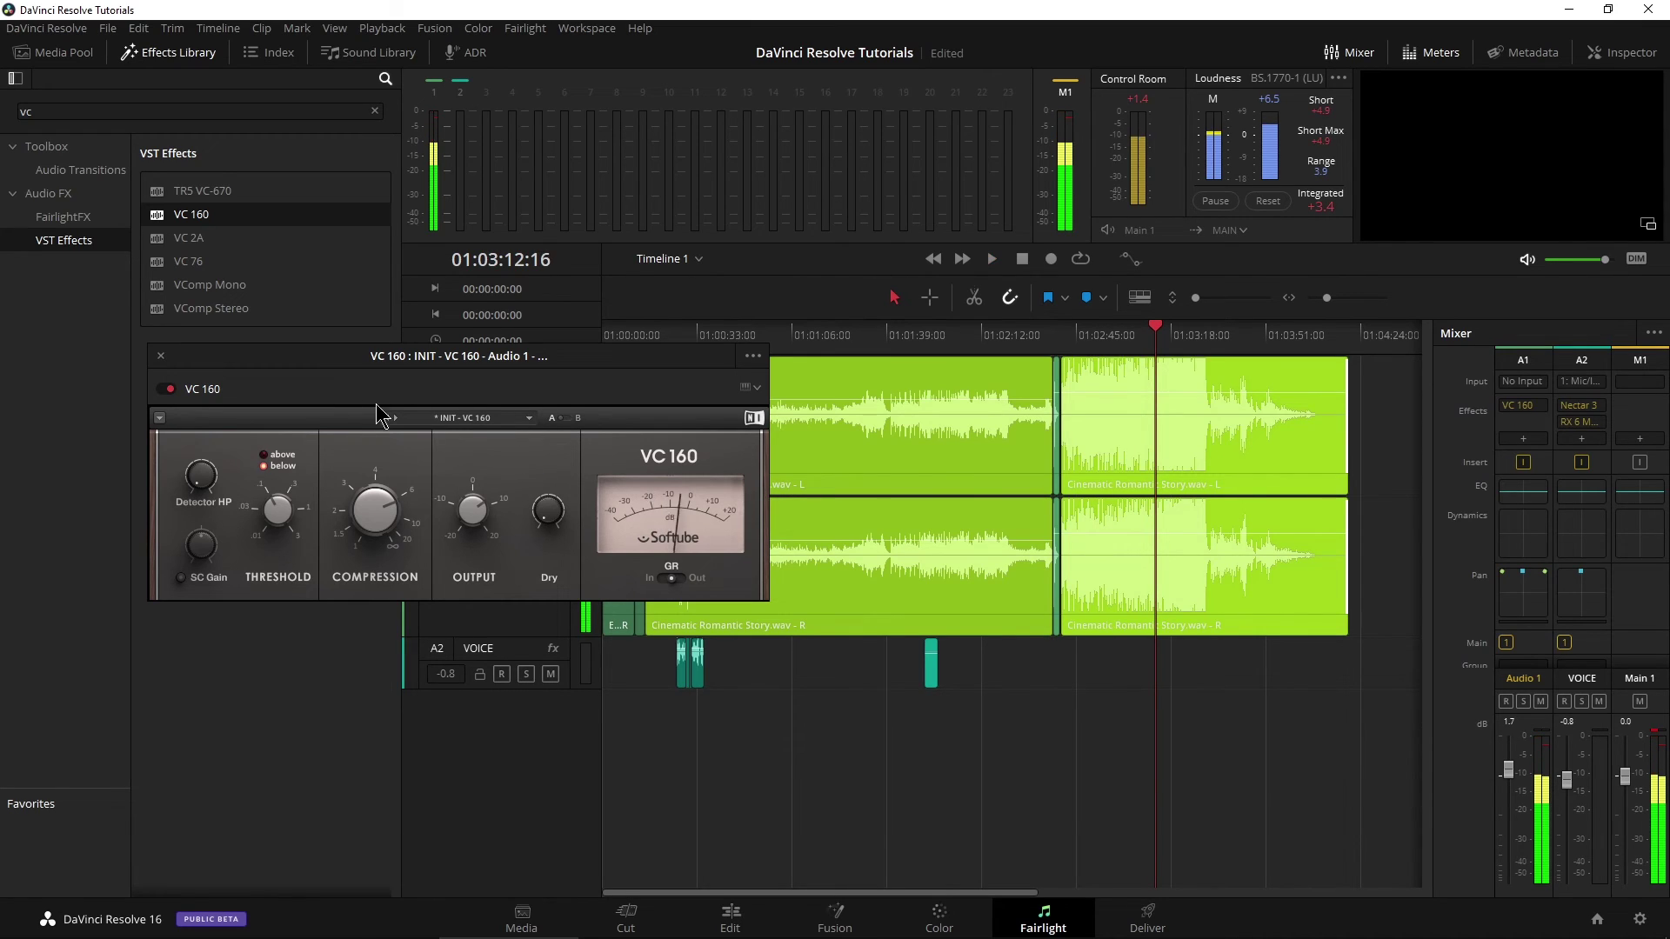
# Step: Close the VC 160 window and remove the plugin from the Audio 1 channel in the mixer
pyautogui.click(160, 356)
pyautogui.rightClick(1531, 407)
pyautogui.click(1565, 439)
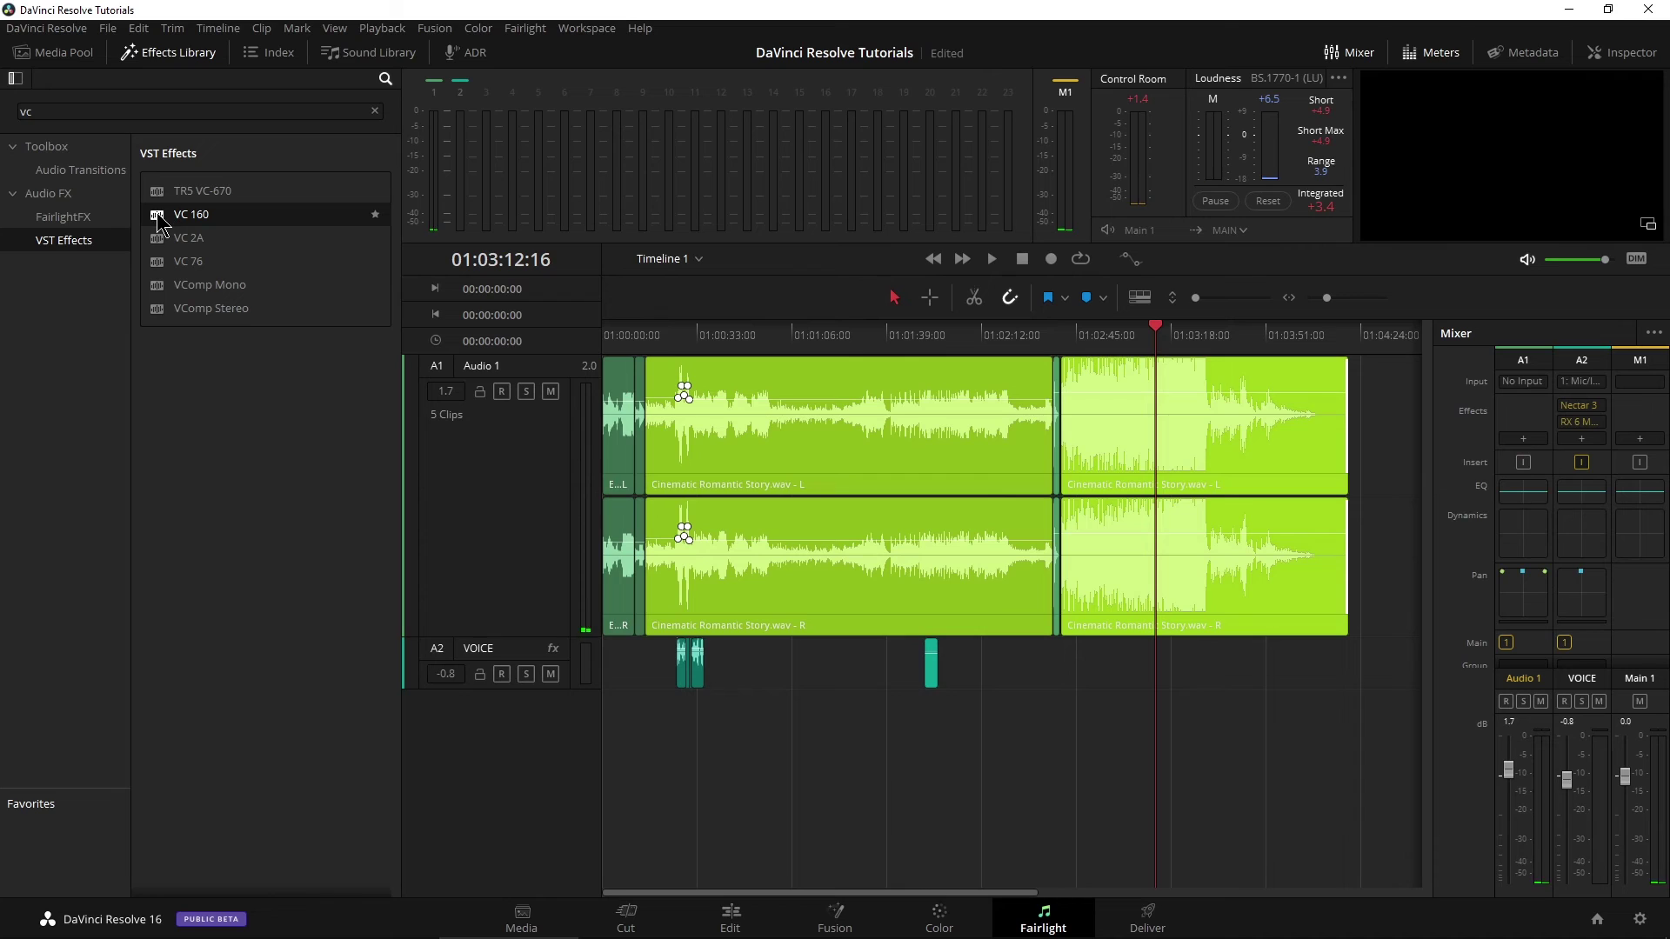
# Step: Apply VC 160 to the longer Cinematic Romantic Story.wav clip on Audio 1 and set its compression to 5.5 while playing from about 01:01:30
pyautogui.moveTo(648, 401); pyautogui.dragTo(967, 457)
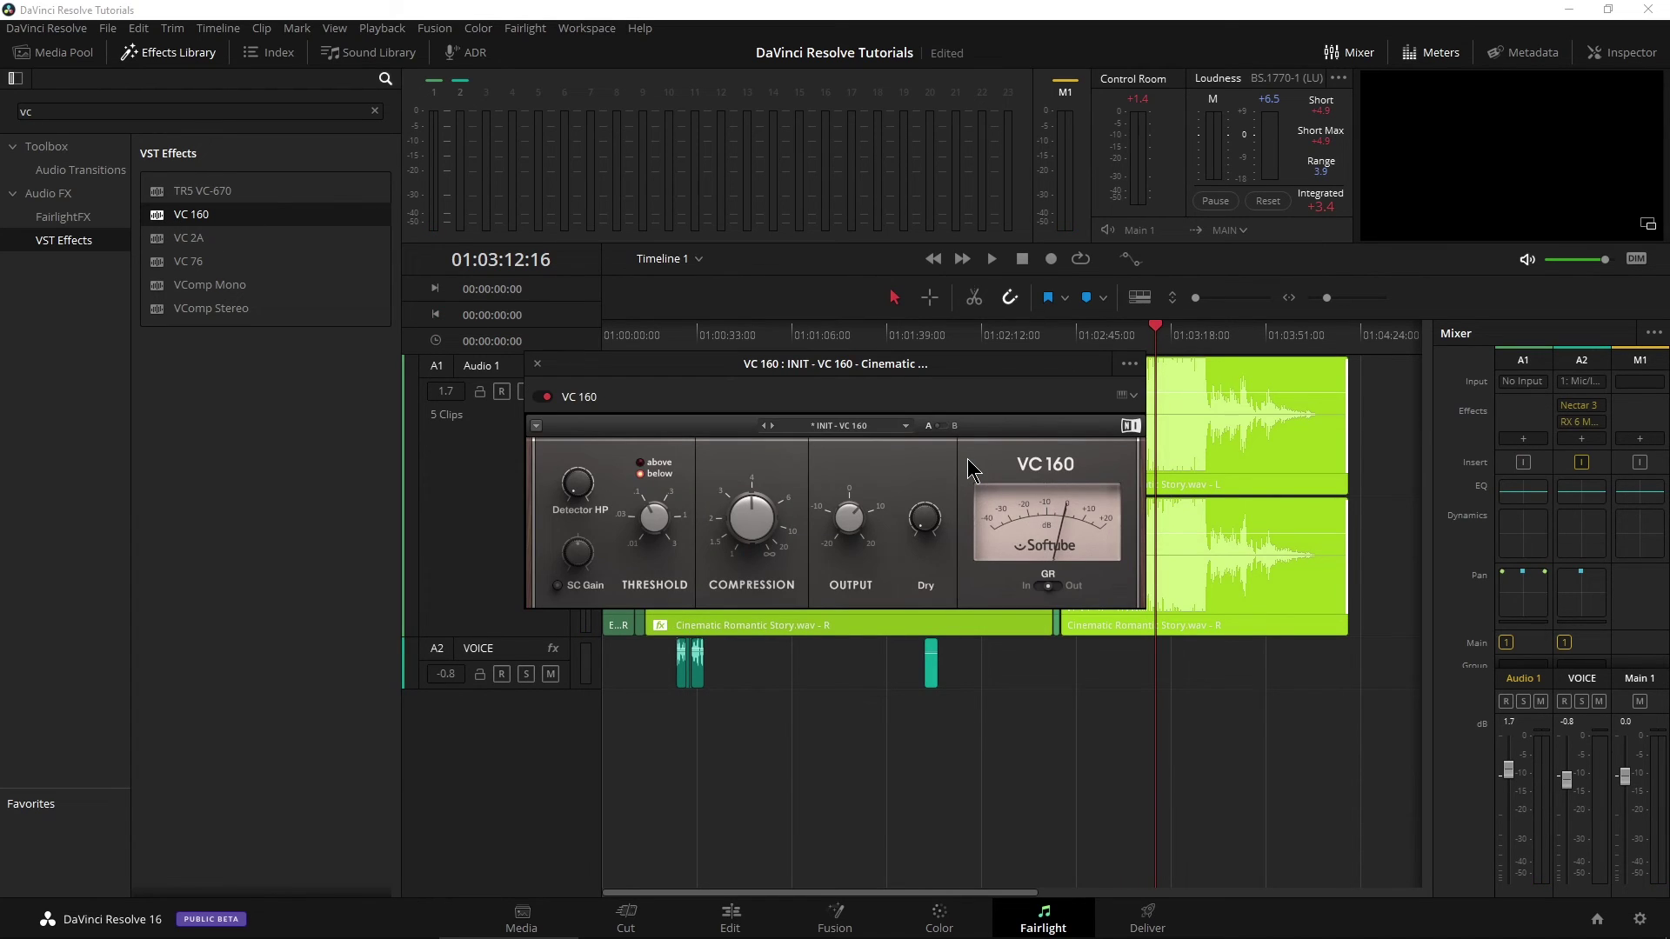
pyautogui.moveTo(960, 368); pyautogui.dragTo(428, 431)
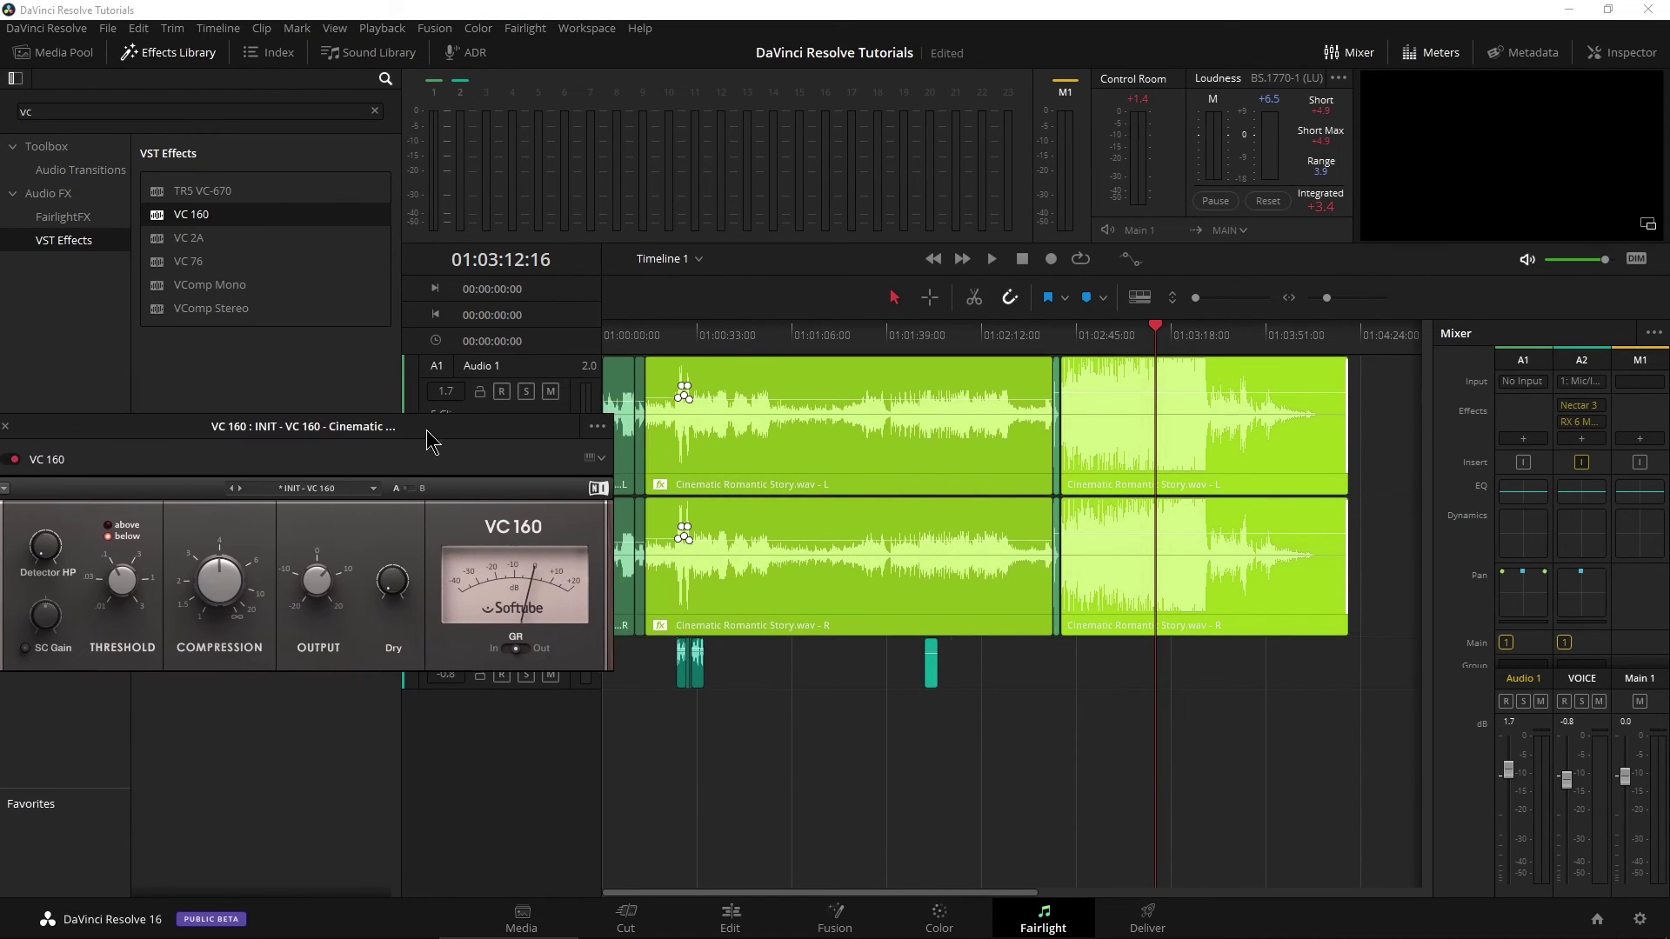
pyautogui.click(805, 345)
pyautogui.click(861, 347)
pyautogui.press('space')
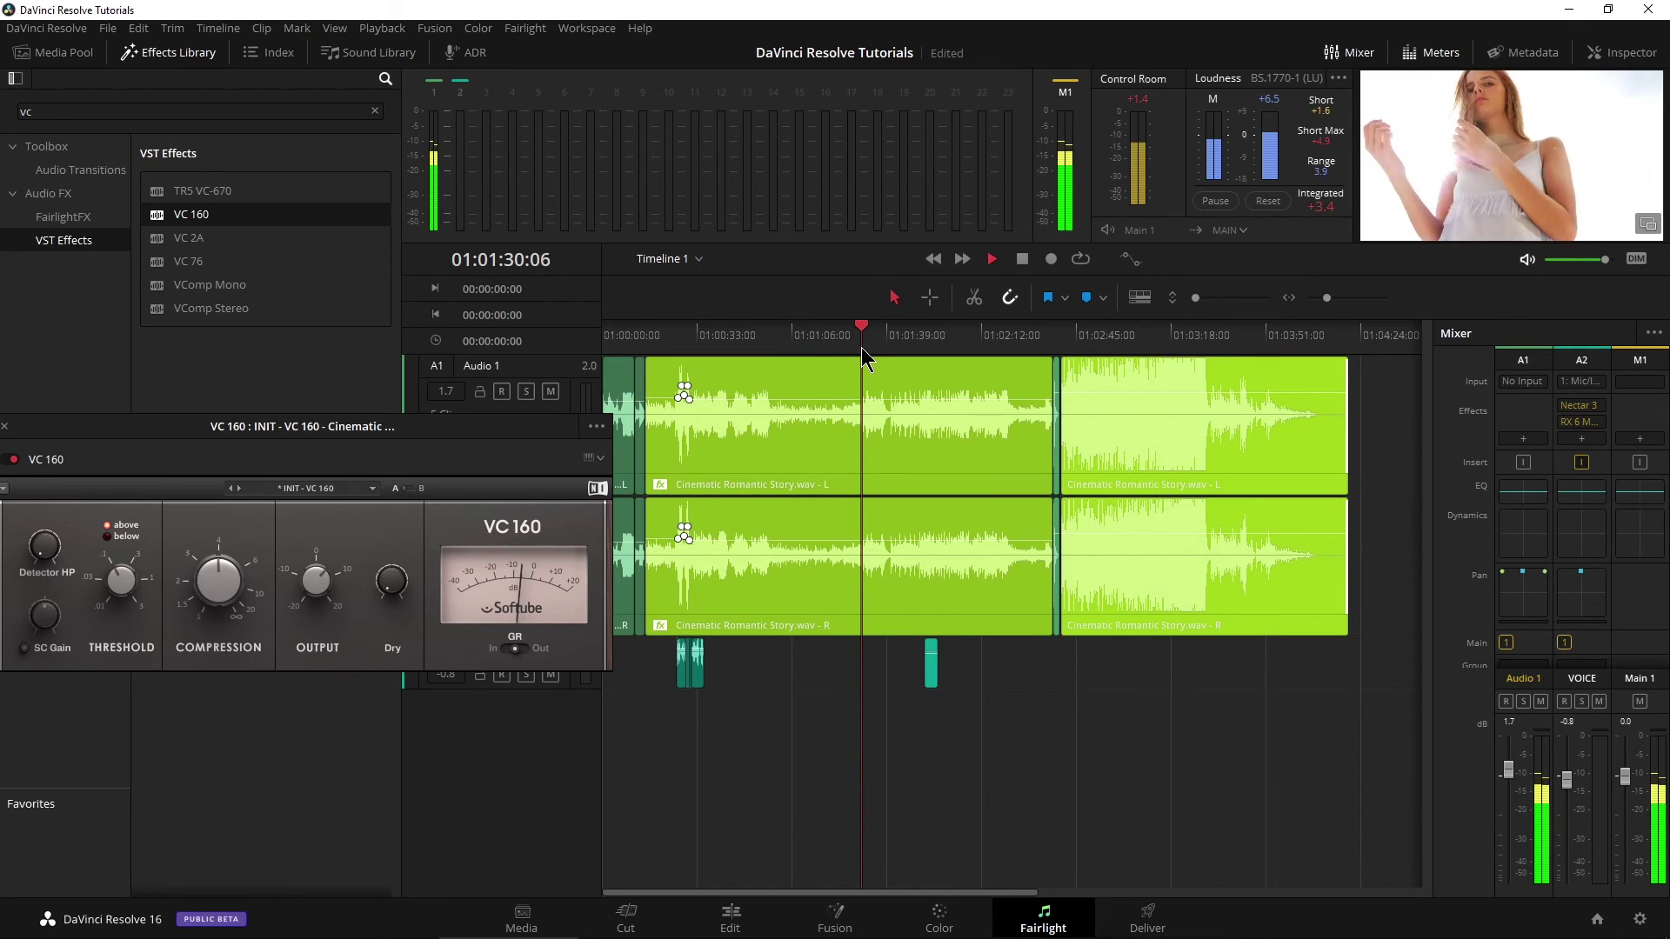
pyautogui.moveTo(342, 438); pyautogui.dragTo(516, 400)
pyautogui.moveTo(393, 543); pyautogui.dragTo(393, 518)
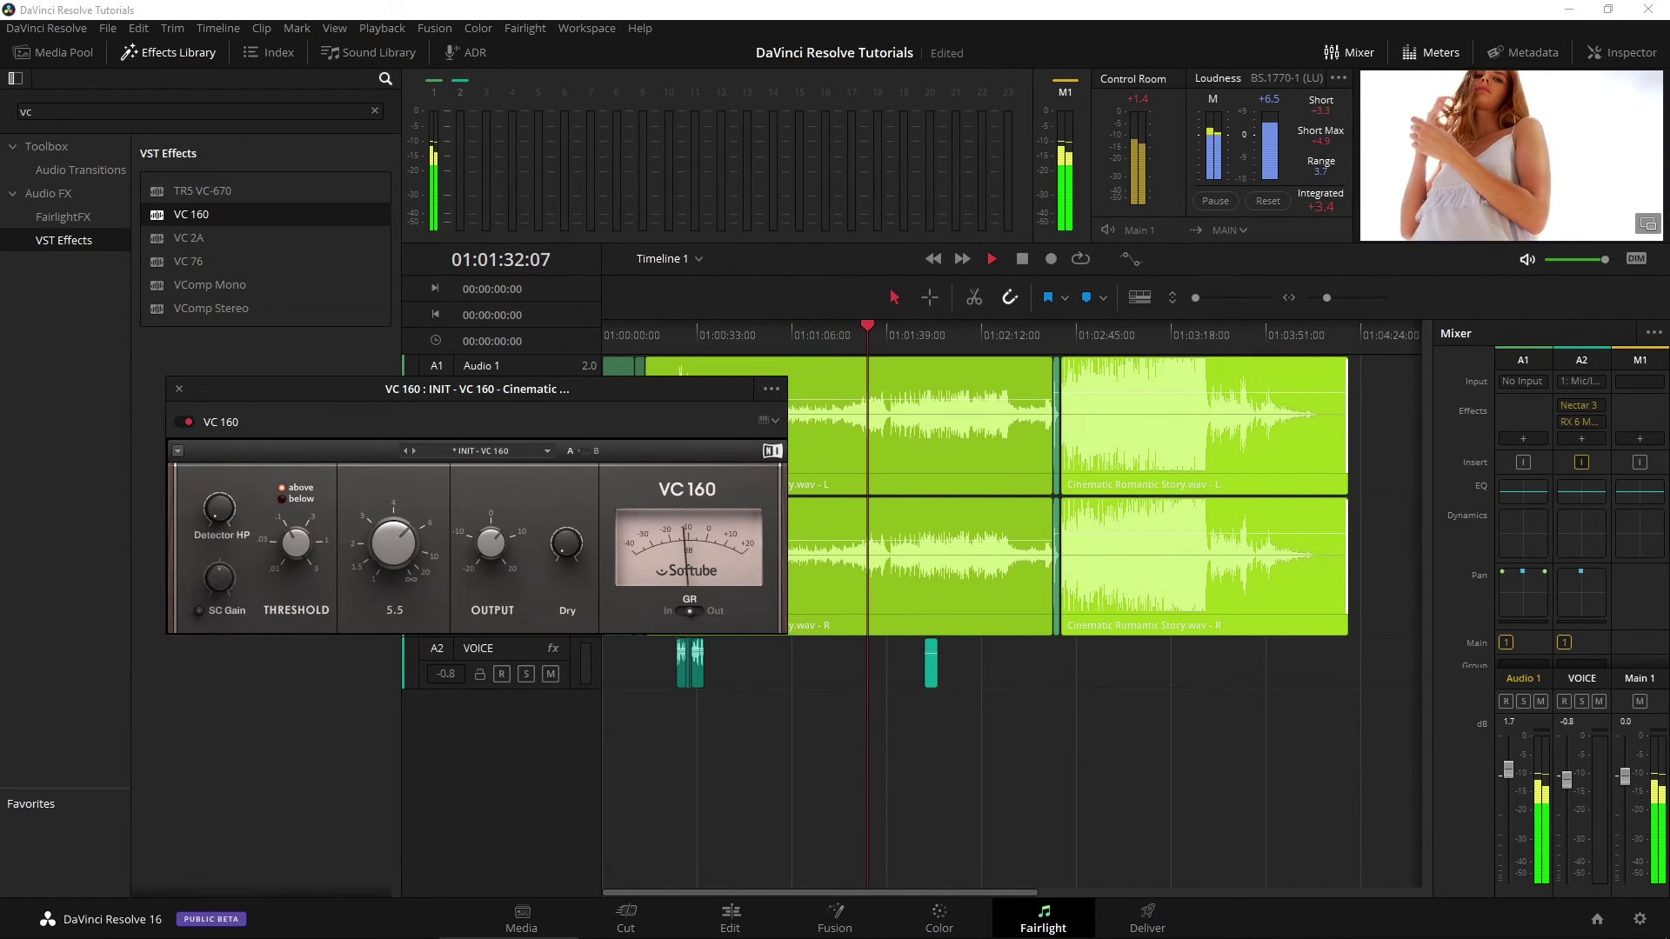
# Step: Play the beginning of the last clip on Audio 1, stop playback and close the VC 160 window
pyautogui.click(1111, 334)
pyautogui.press('space')
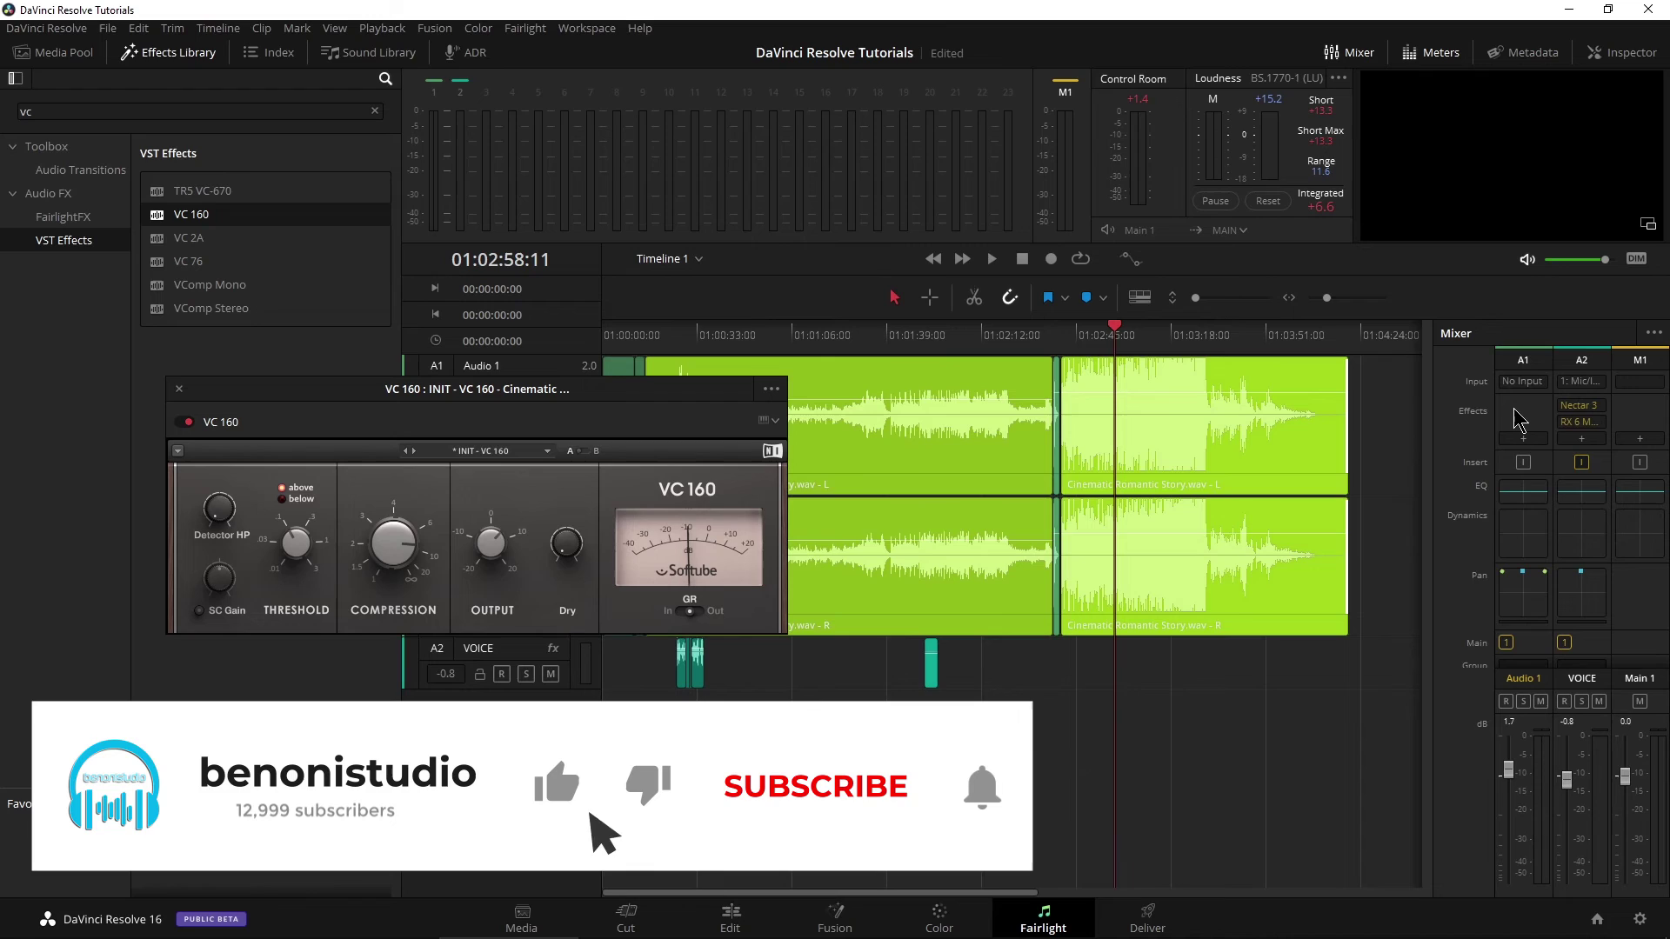
pyautogui.click(179, 389)
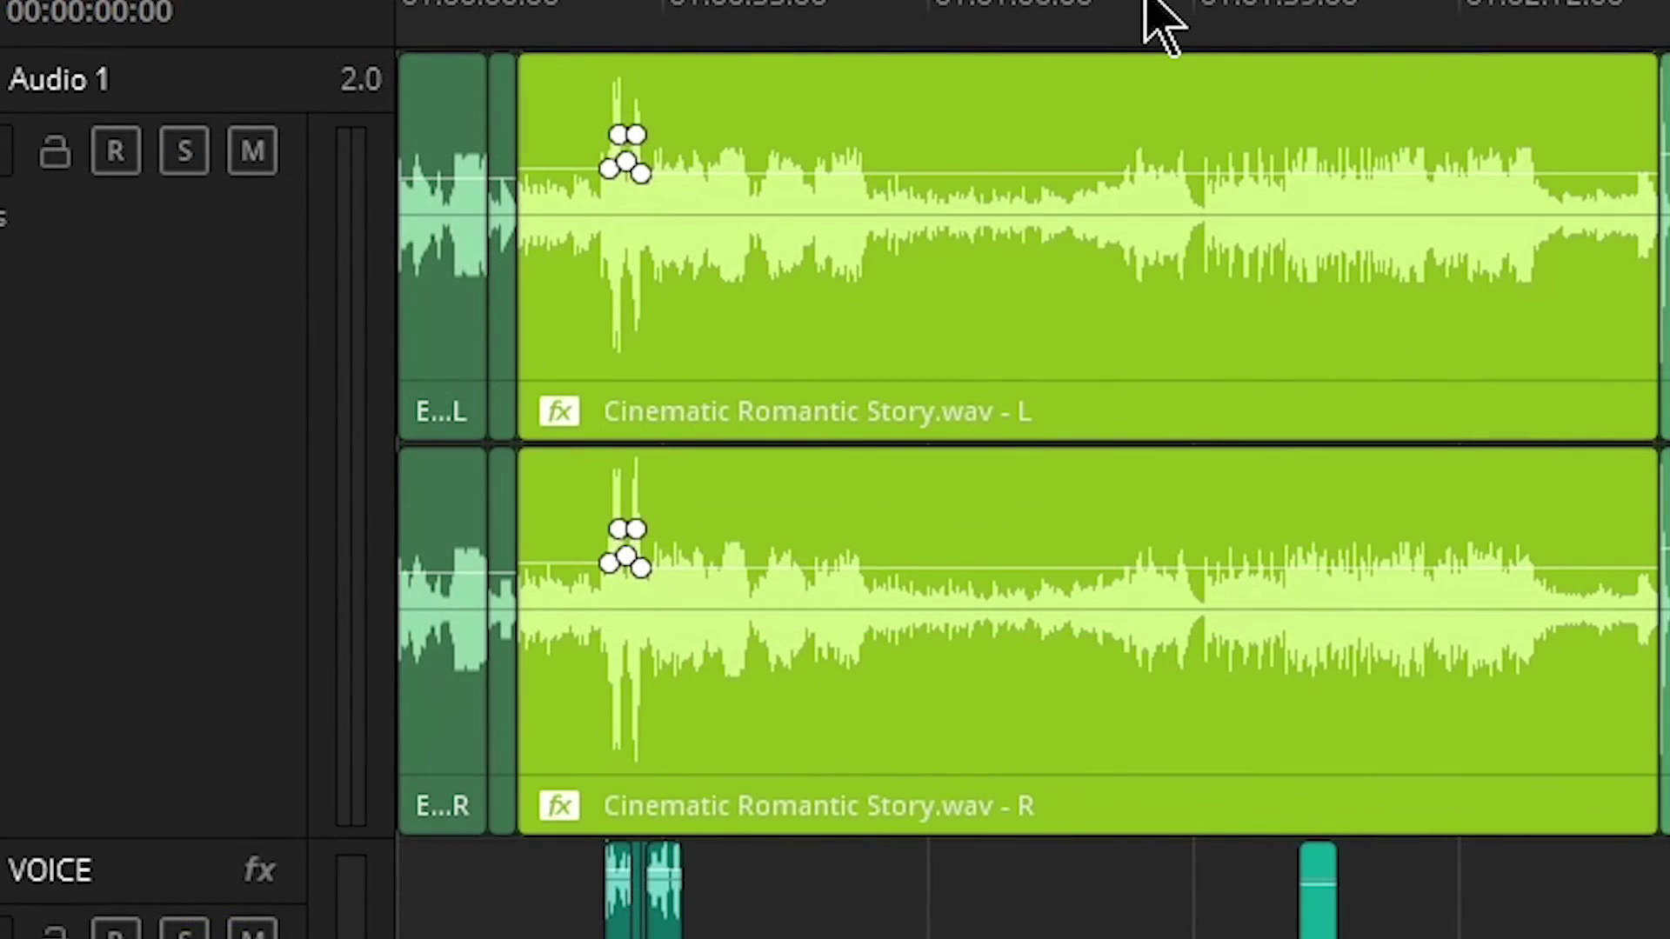
# Step: Place the playhead at 01:01:14:05 and check the clip's effect badge on the Edit page before returning to Fairlight
pyautogui.click(818, 342)
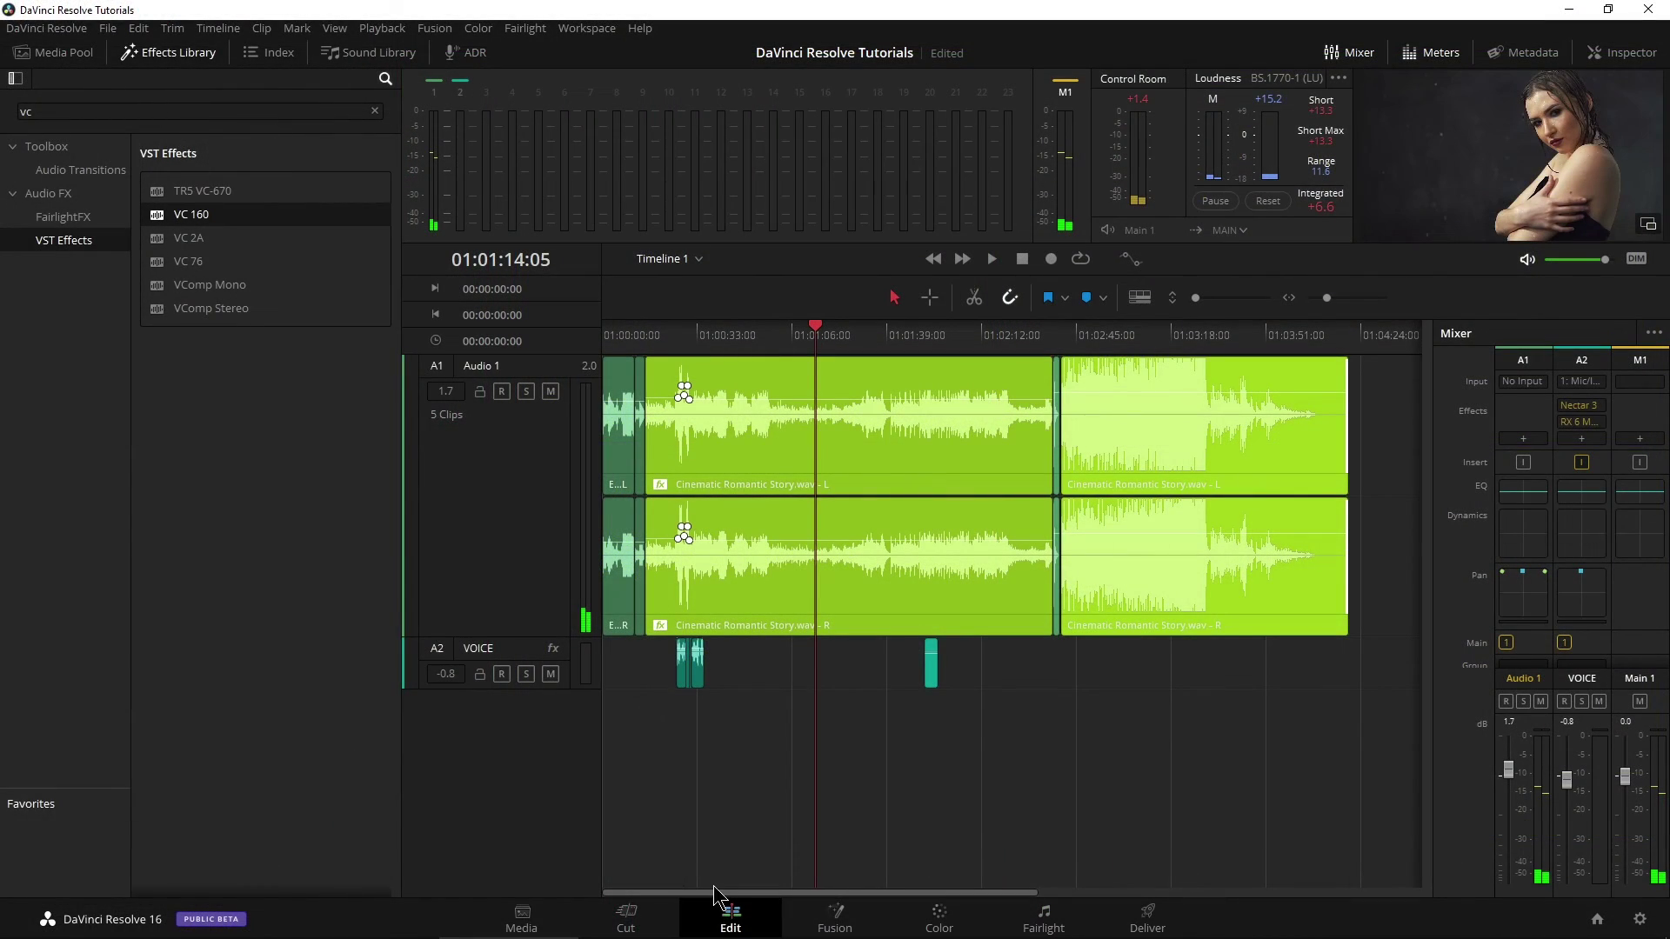
pyautogui.click(714, 896)
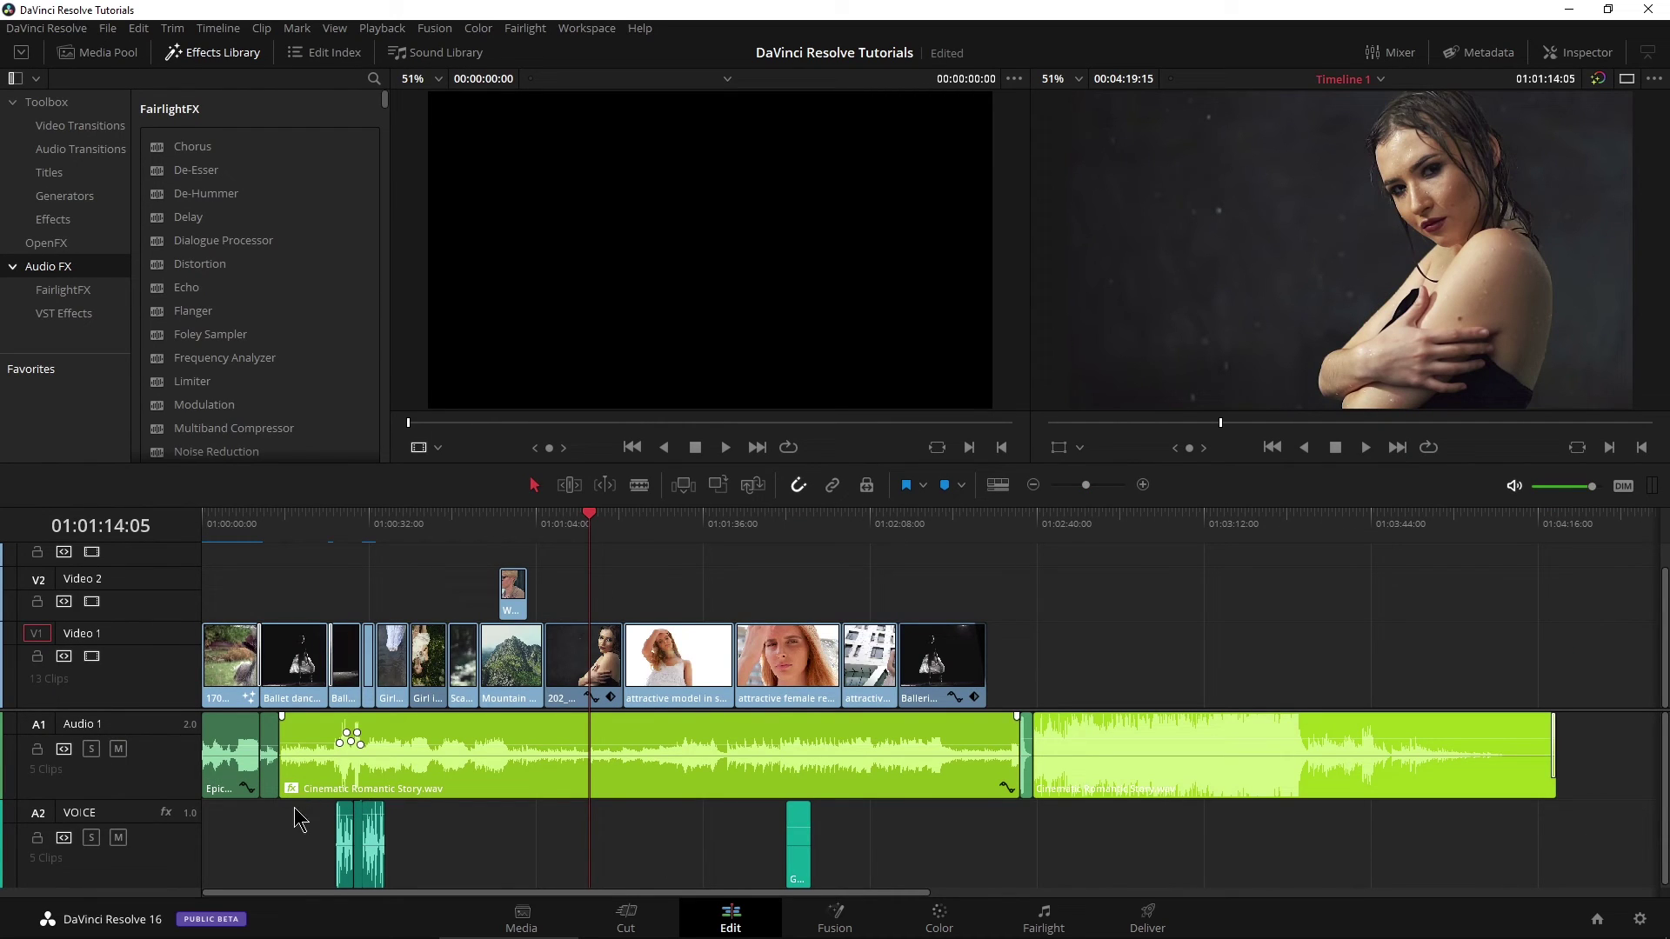
pyautogui.click(1044, 919)
# Step: Remove the volume, plugins and equalizer attributes from the longer Cinematic Romantic Story.wav clip on Audio 1
pyautogui.rightClick(597, 741)
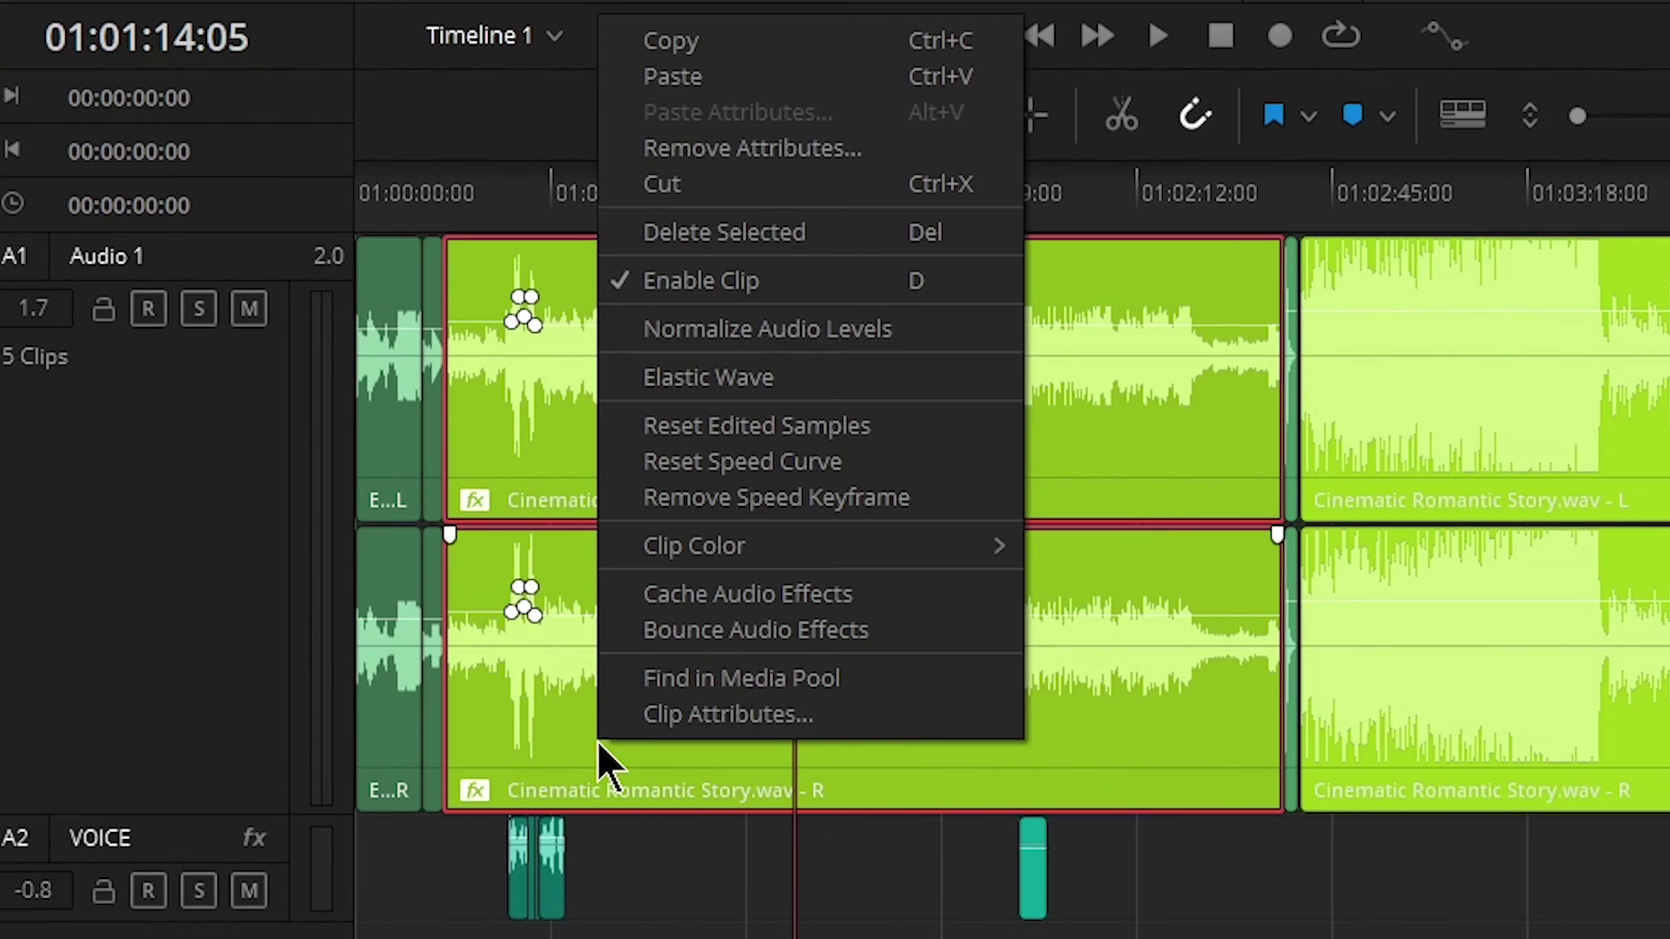
pyautogui.click(749, 152)
pyautogui.click(422, 399)
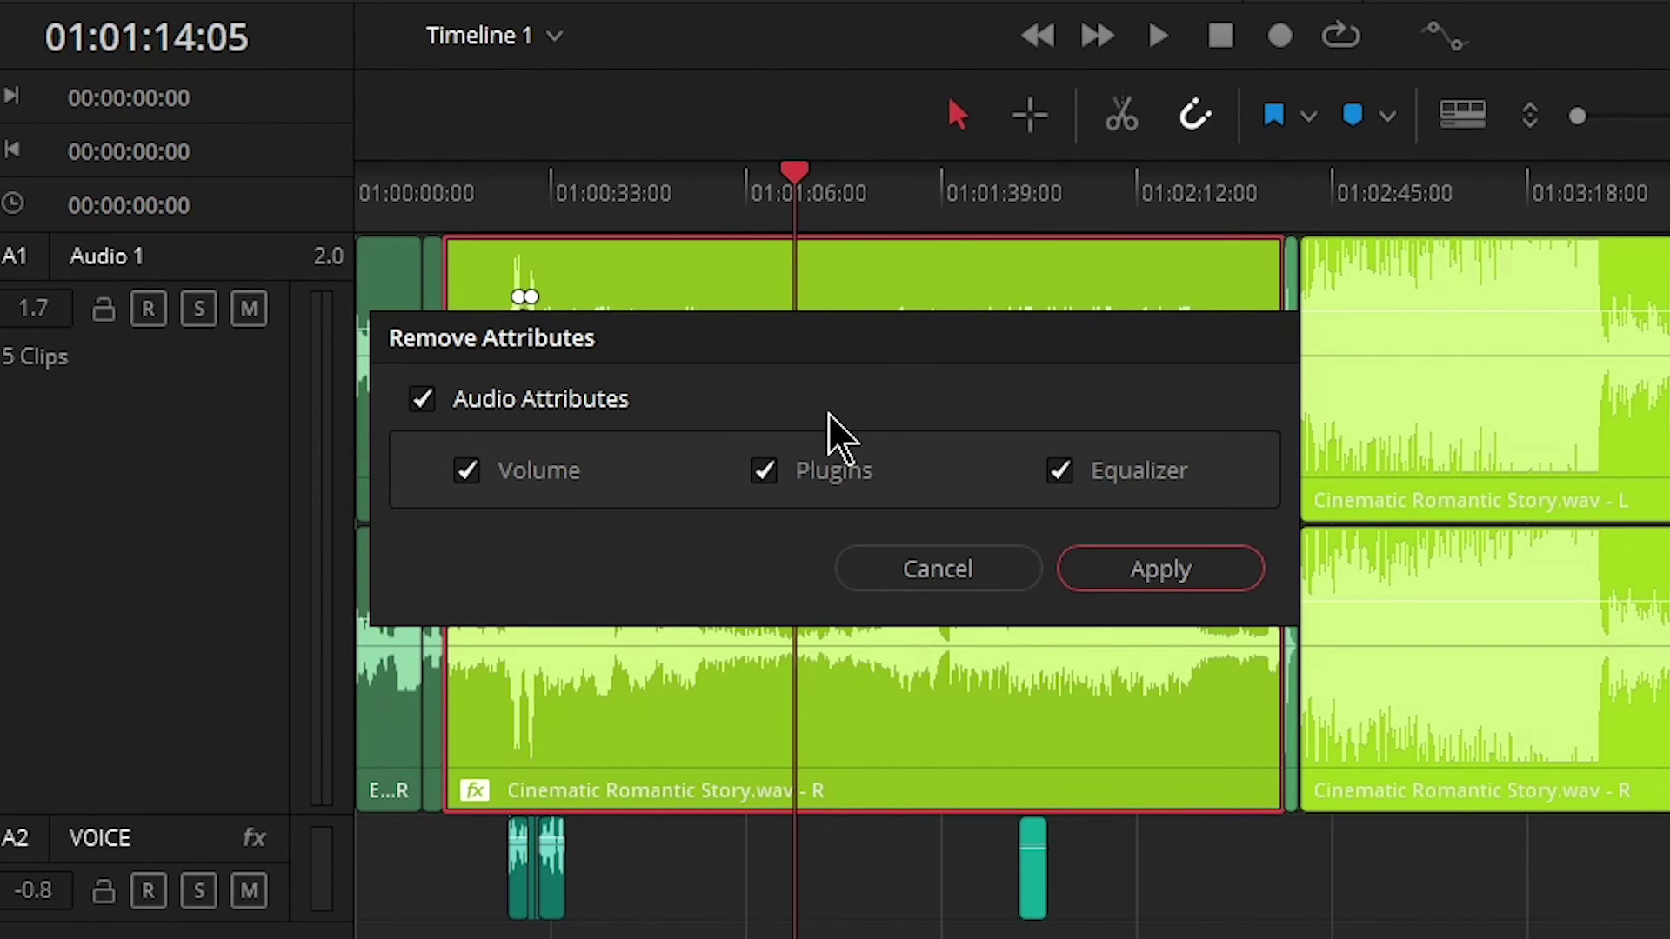
pyautogui.click(1072, 568)
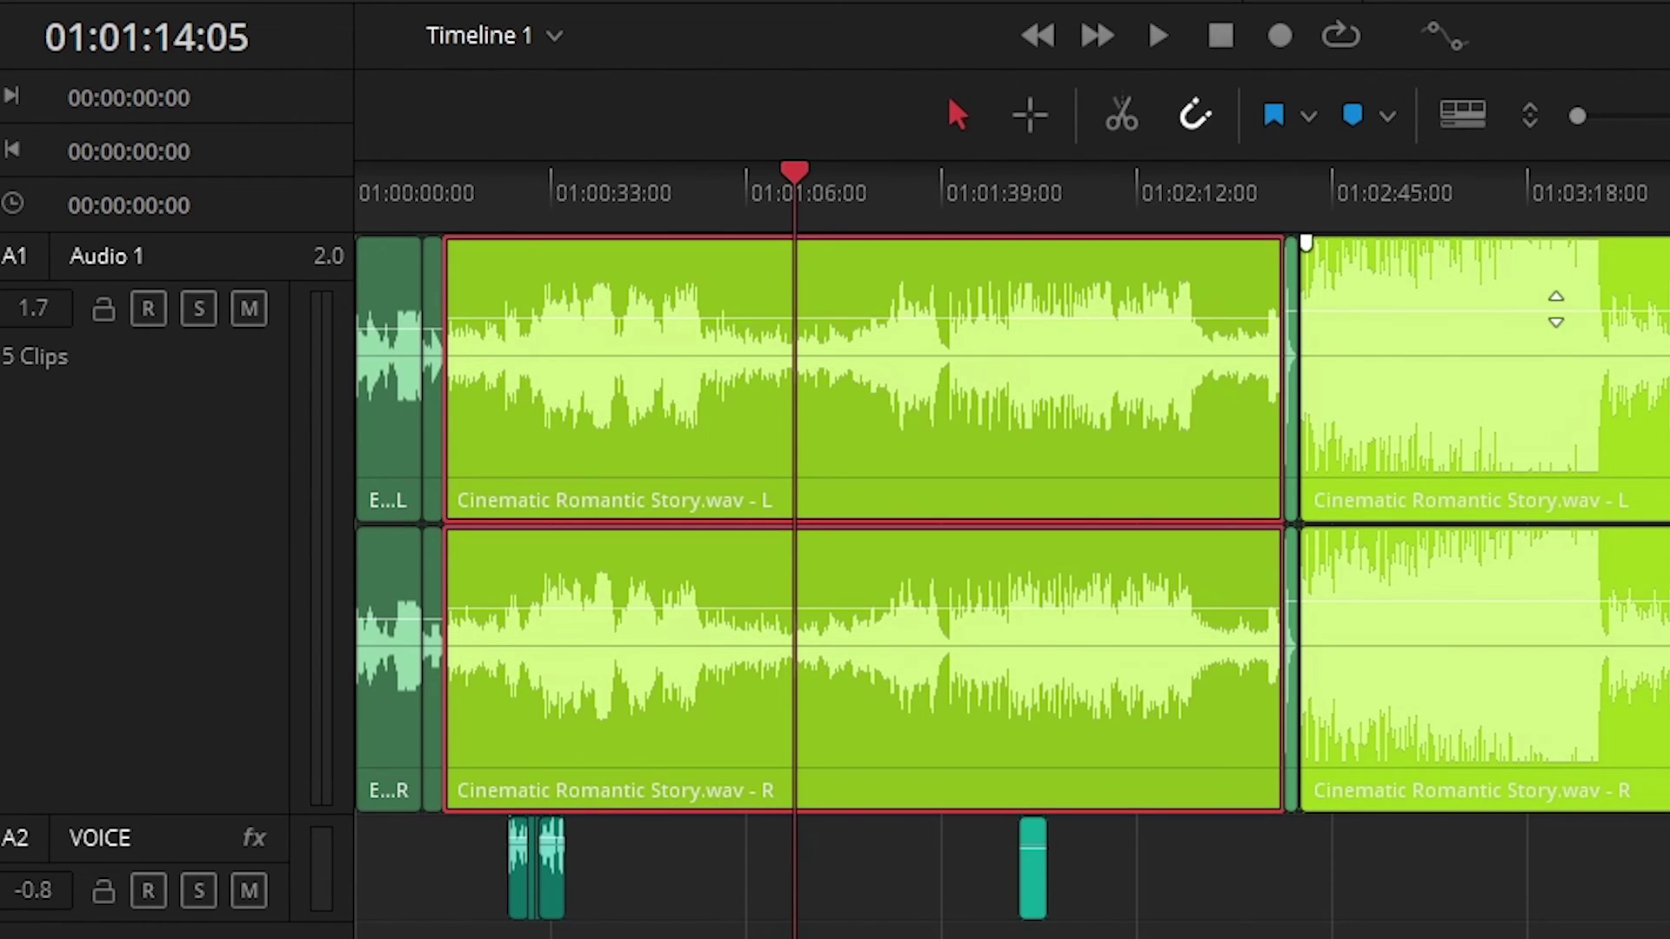
# Step: Lower the volume of the last Cinematic Romantic Story.wav clip and place the playhead at about 01:01:31:22
pyautogui.moveTo(1555, 311); pyautogui.dragTo(1555, 320)
pyautogui.click(899, 193)
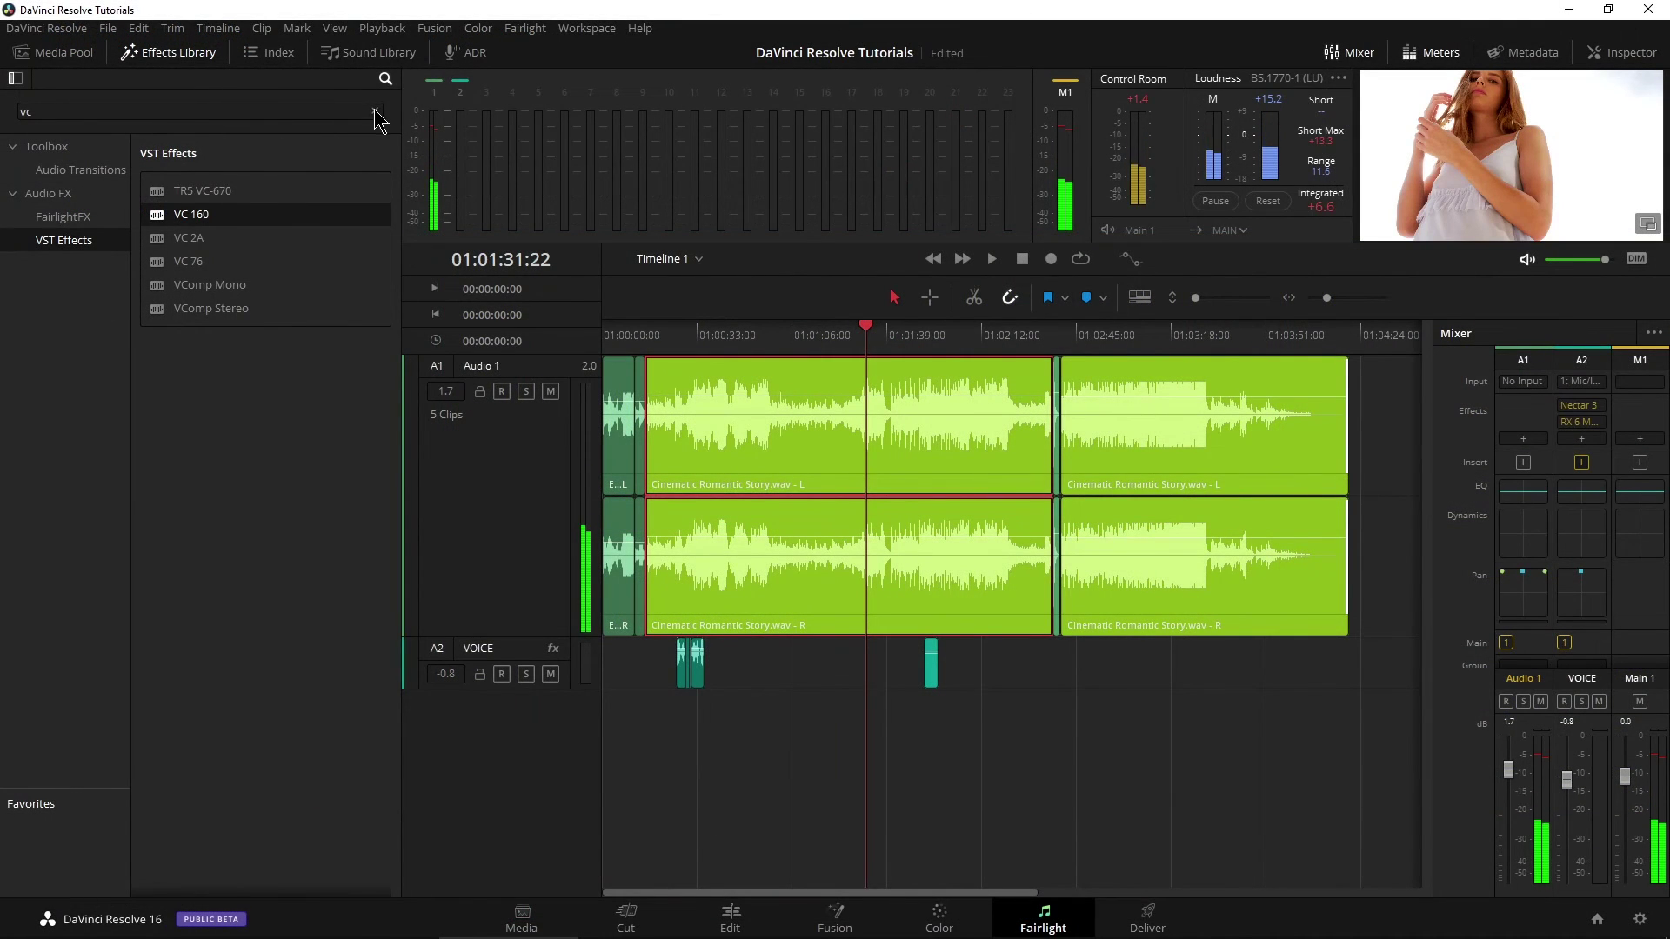
# Step: Browse all VST Effects, search them for "cla" and apply the CLA MixHub Stereo plugin to the Main 1 channel in the mixer
pyautogui.click(374, 110)
pyautogui.scroll(-20, 208, 392)
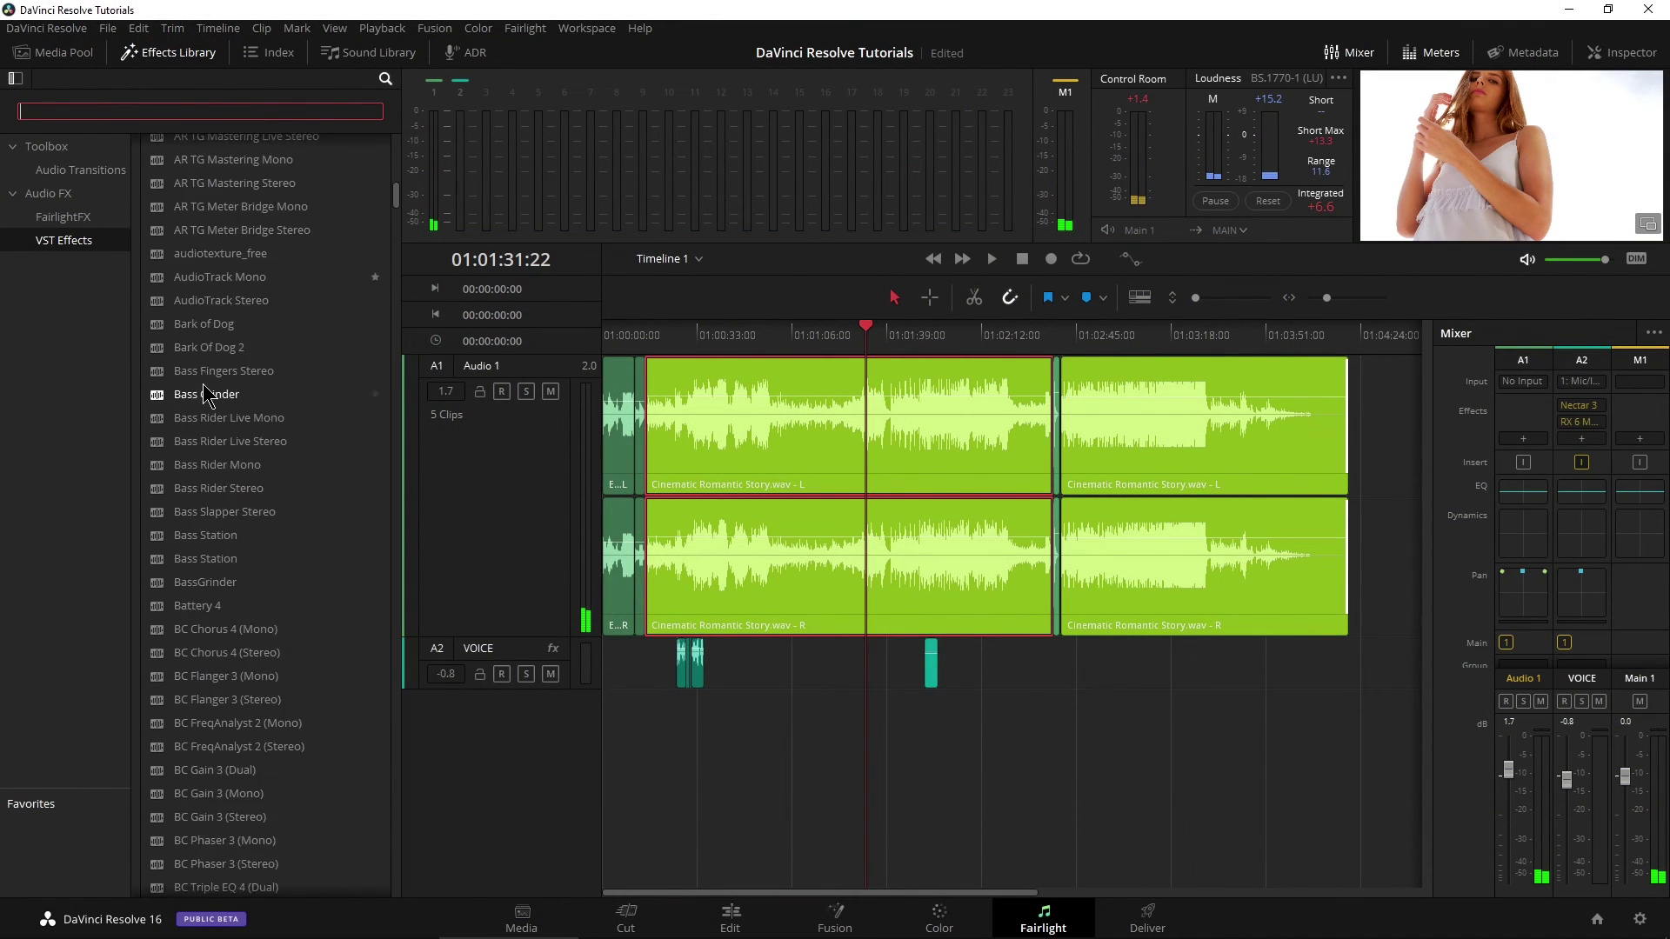
pyautogui.scroll(-15, 207, 393)
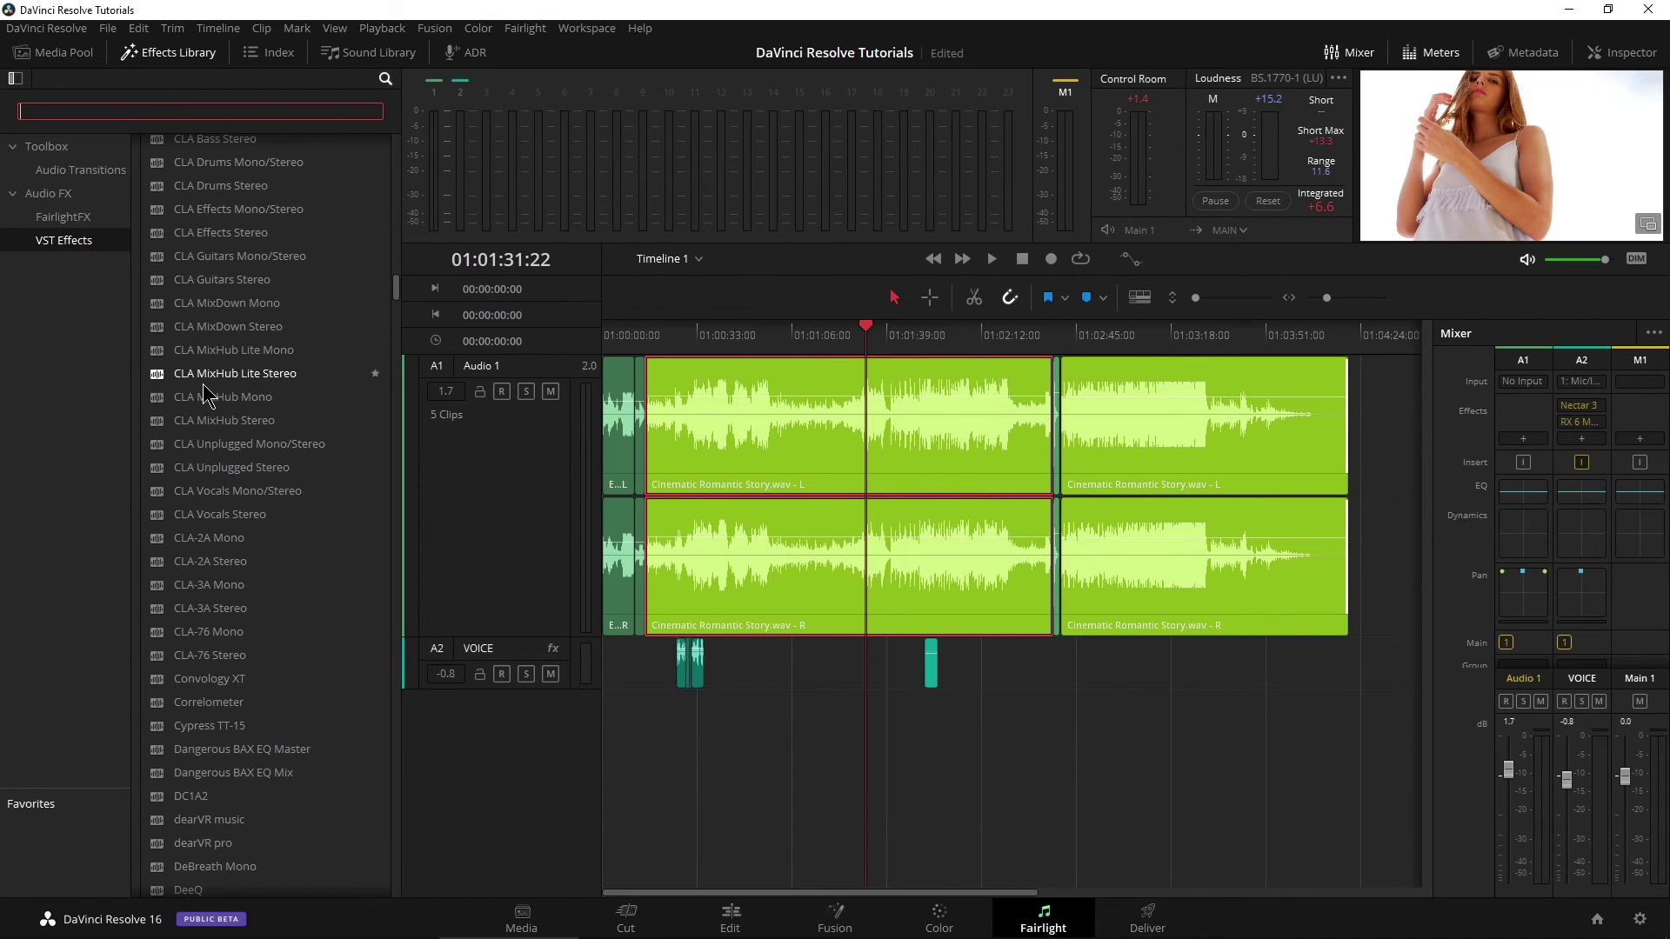
pyautogui.scroll(-5, 207, 393)
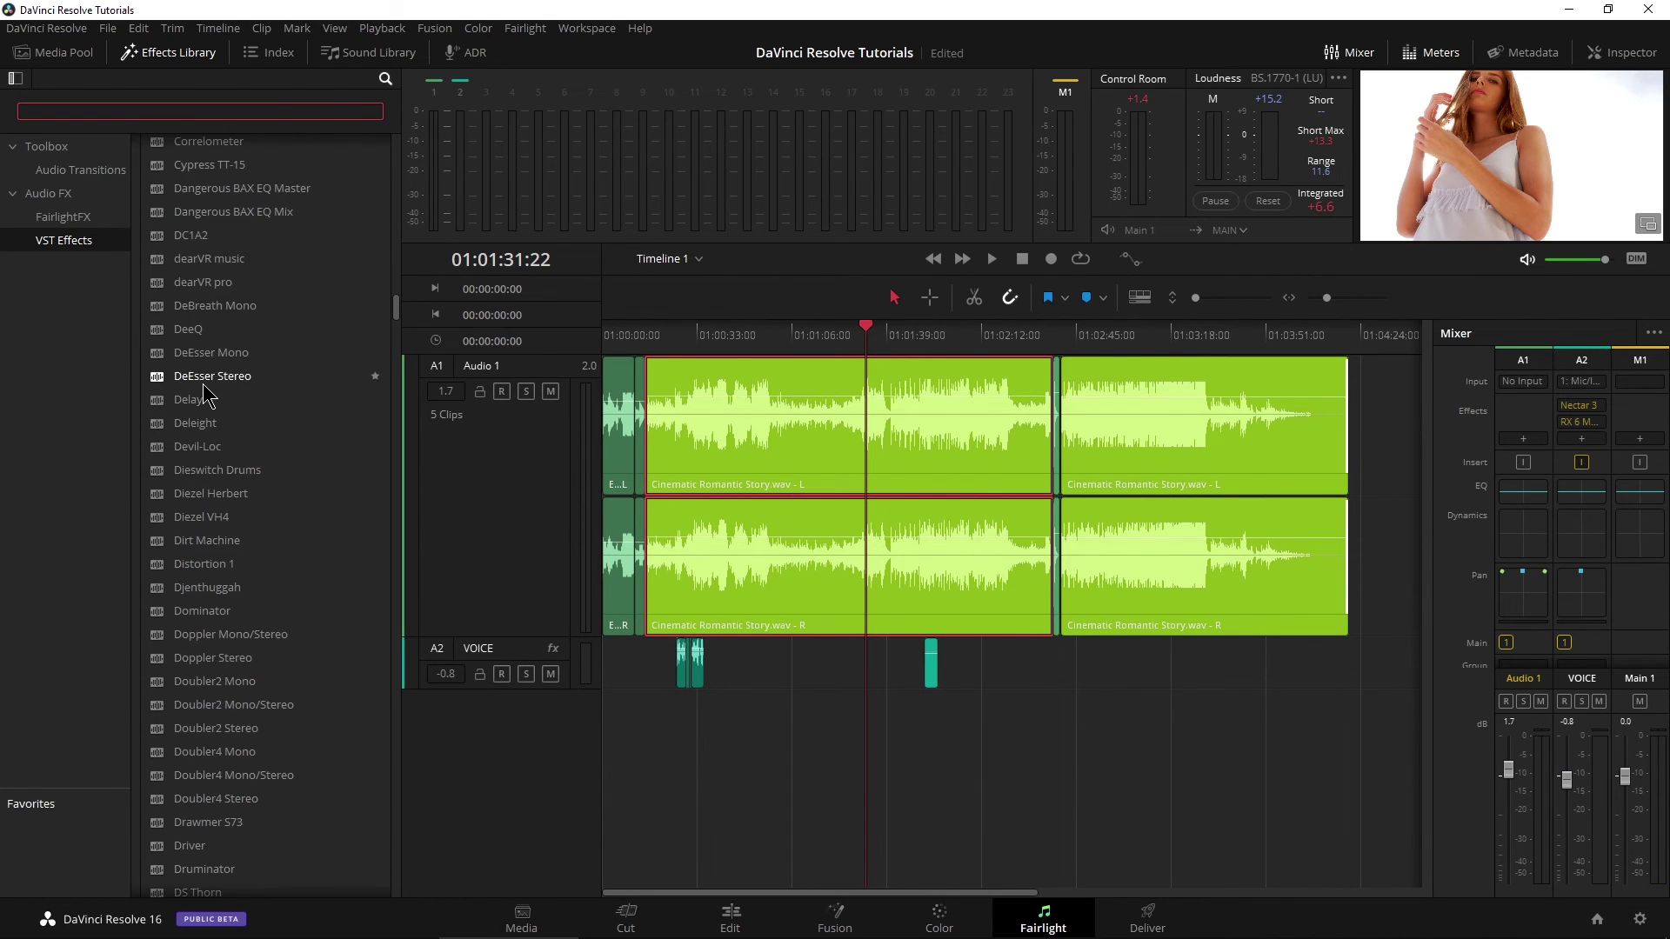
pyautogui.scroll(3, 207, 393)
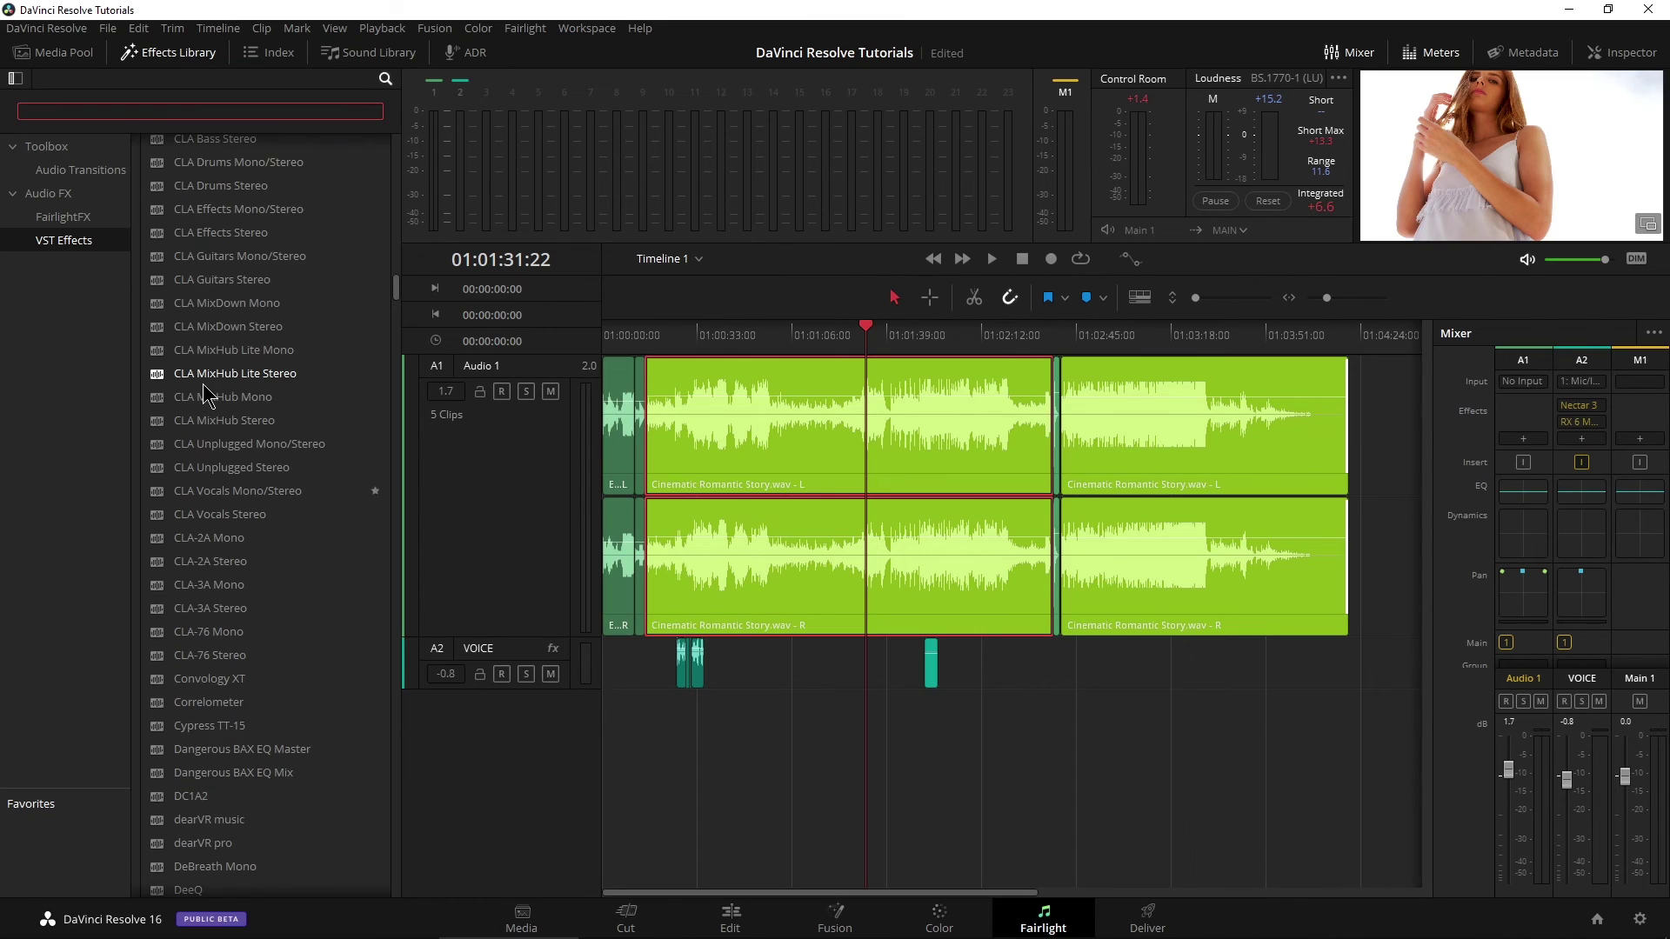
pyautogui.write('cla')
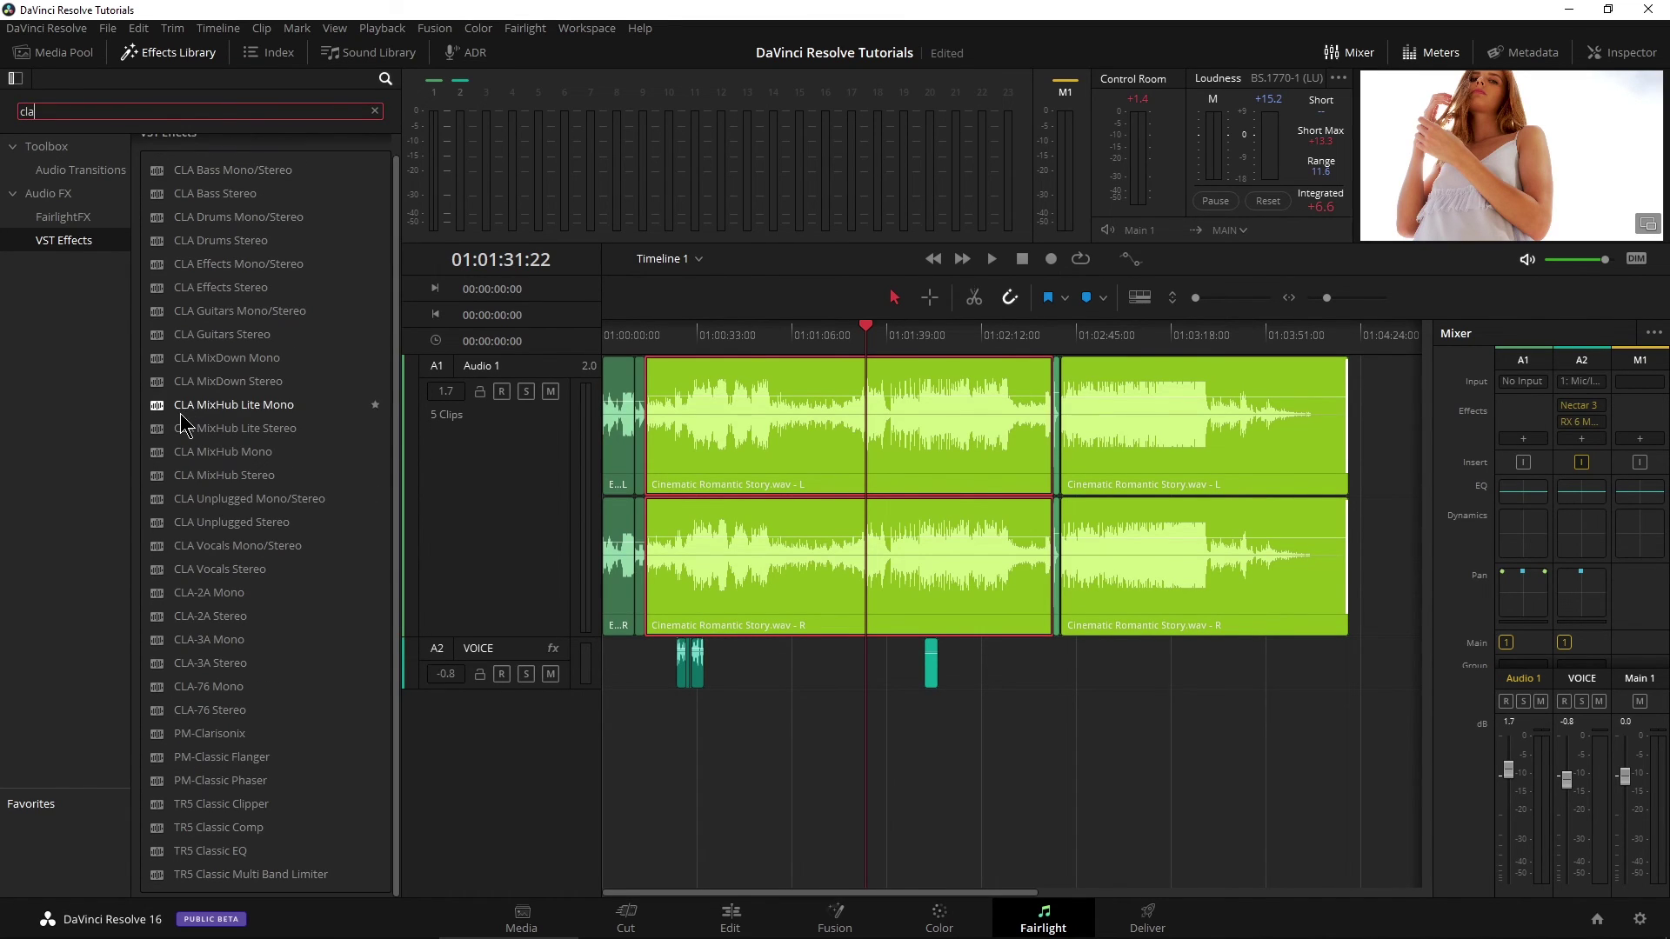
pyautogui.moveTo(187, 475); pyautogui.dragTo(1668, 414)
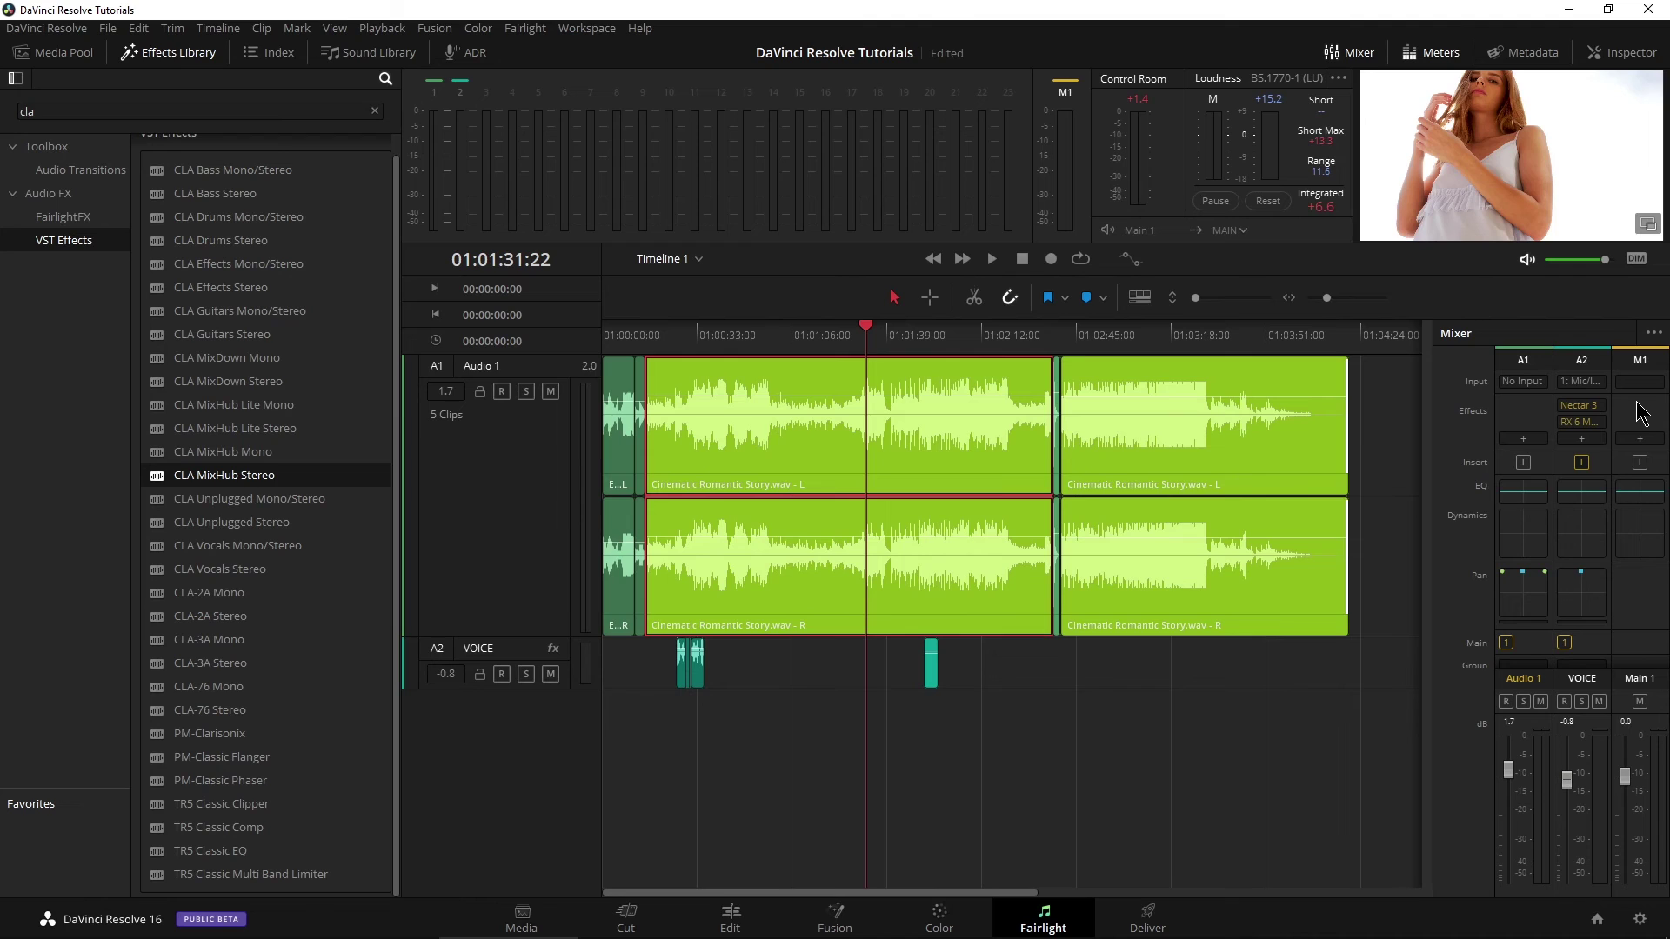
pyautogui.moveTo(1640, 415); pyautogui.dragTo(1640, 409)
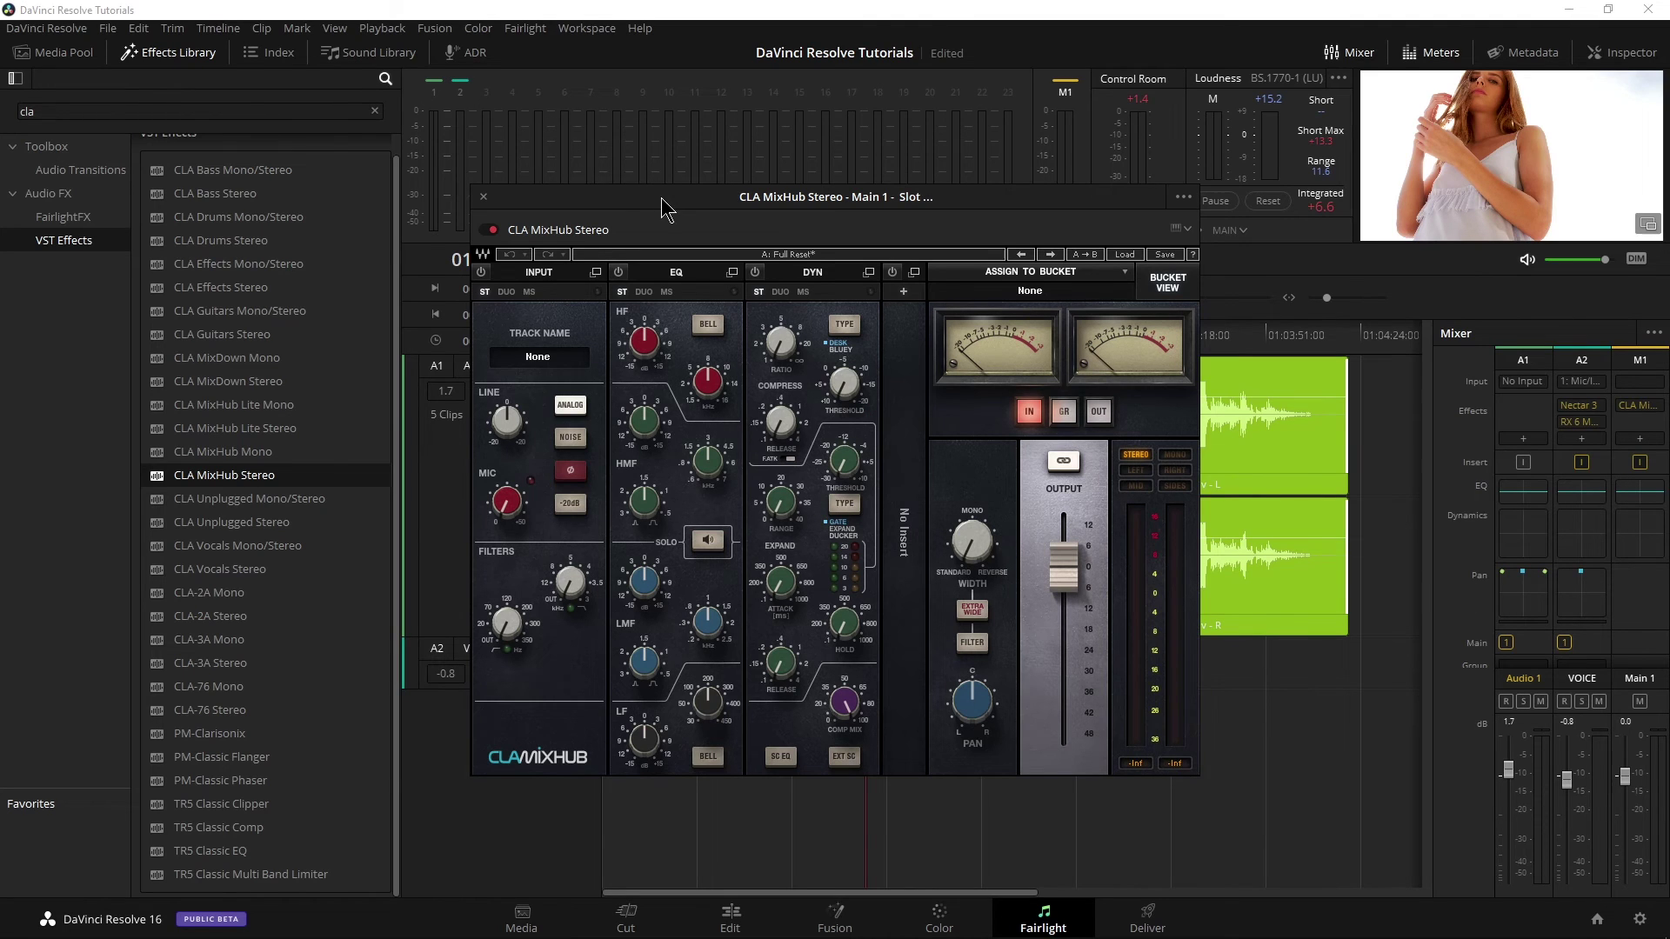
# Step: Move the CLA MixHub Stereo window aside and hide and redisplay the Mixer to examine the M1 effects slot
pyautogui.moveTo(661, 199); pyautogui.dragTo(468, 175)
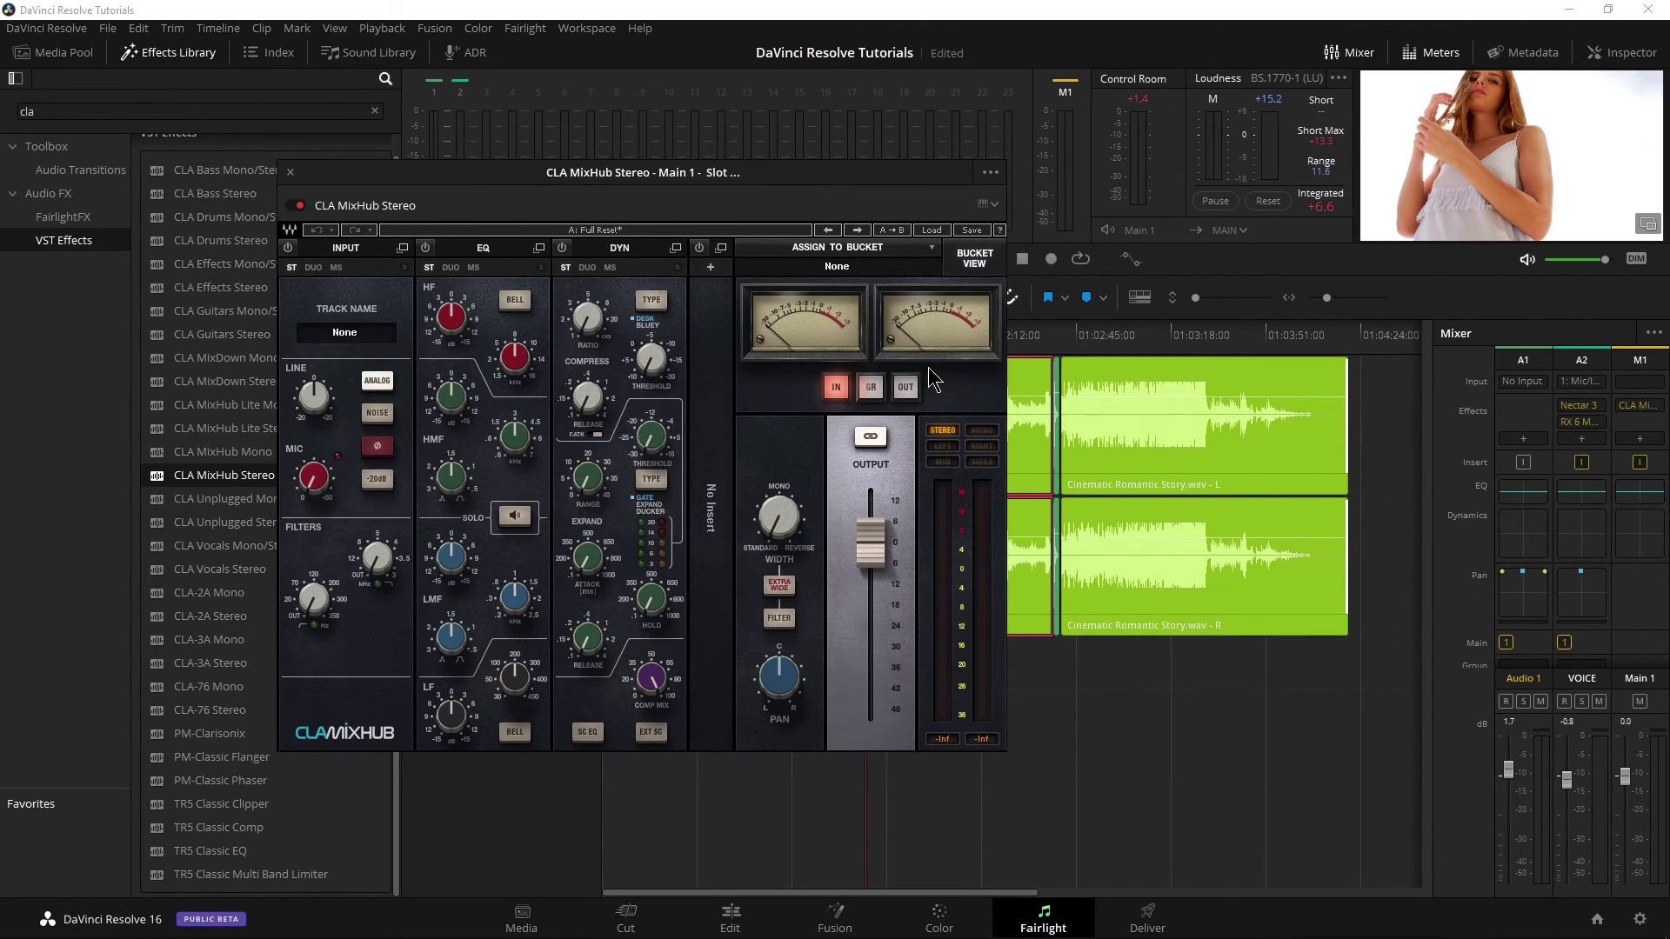
pyautogui.click(1354, 59)
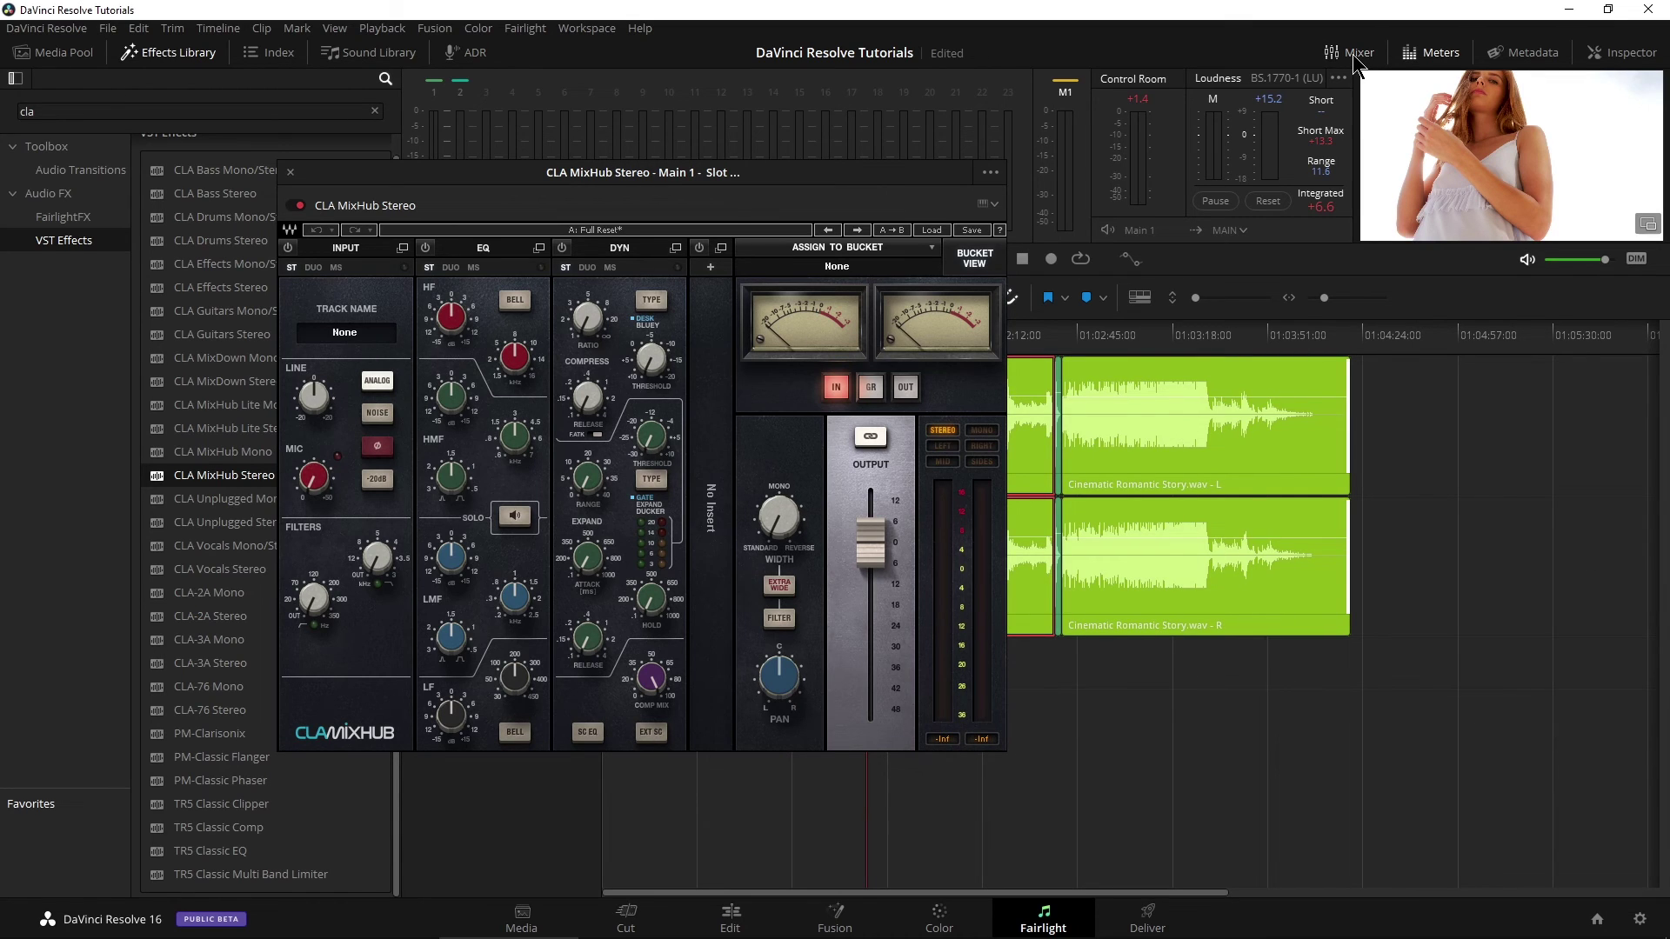
pyautogui.click(1354, 59)
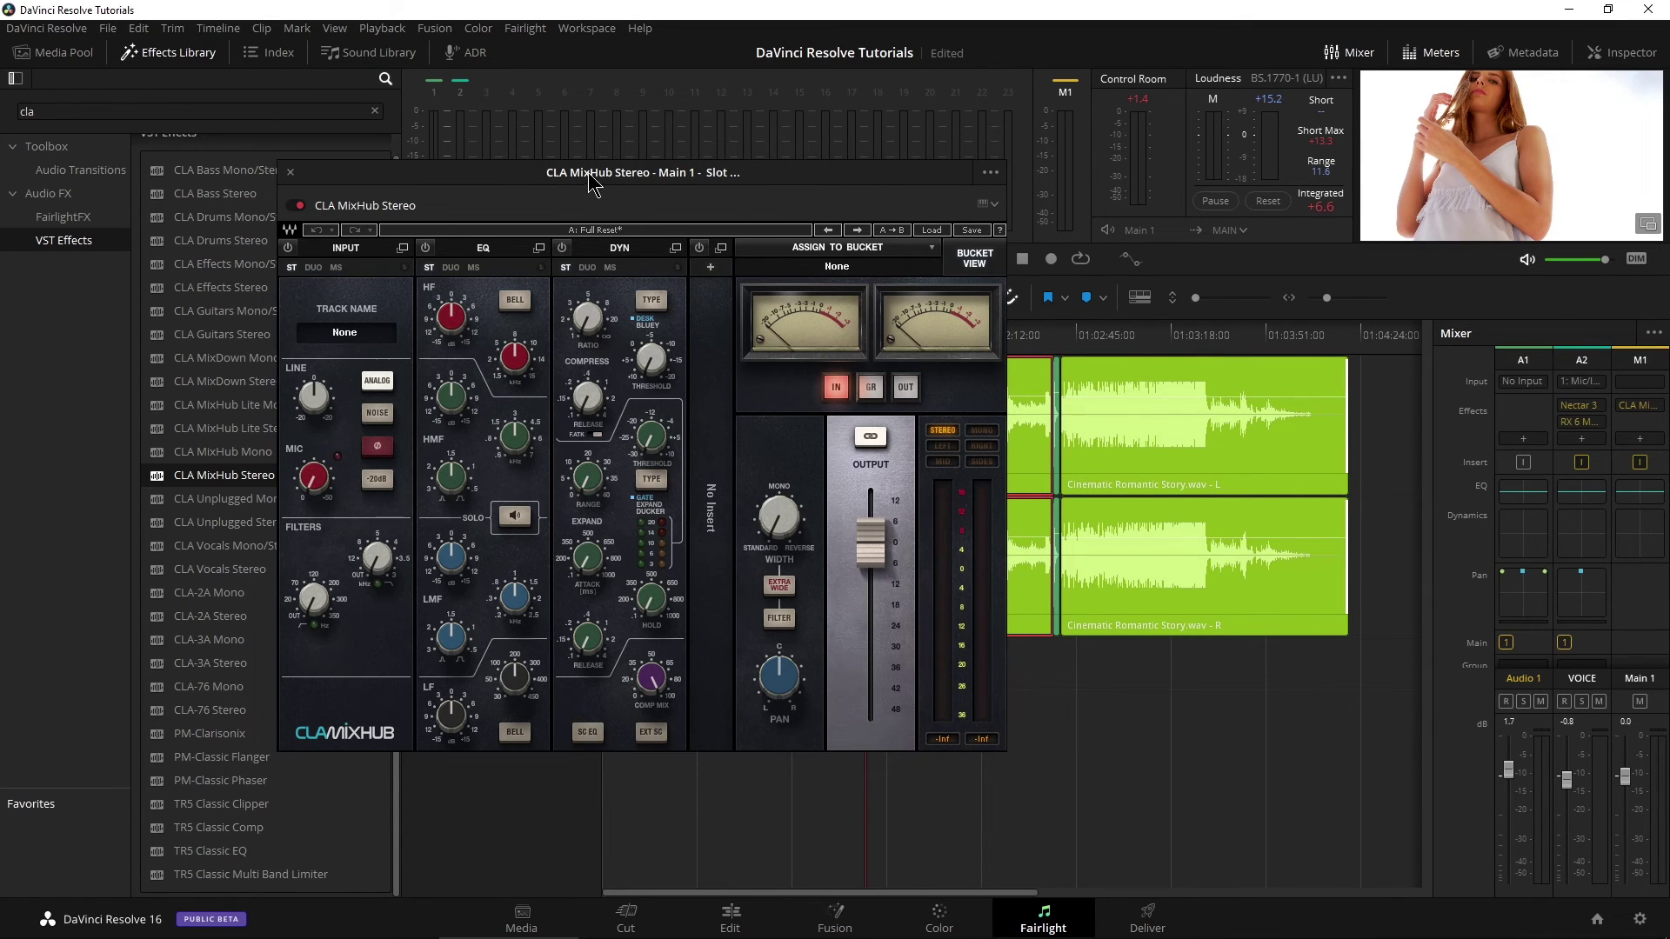
pyautogui.moveTo(591, 182); pyautogui.dragTo(694, 178)
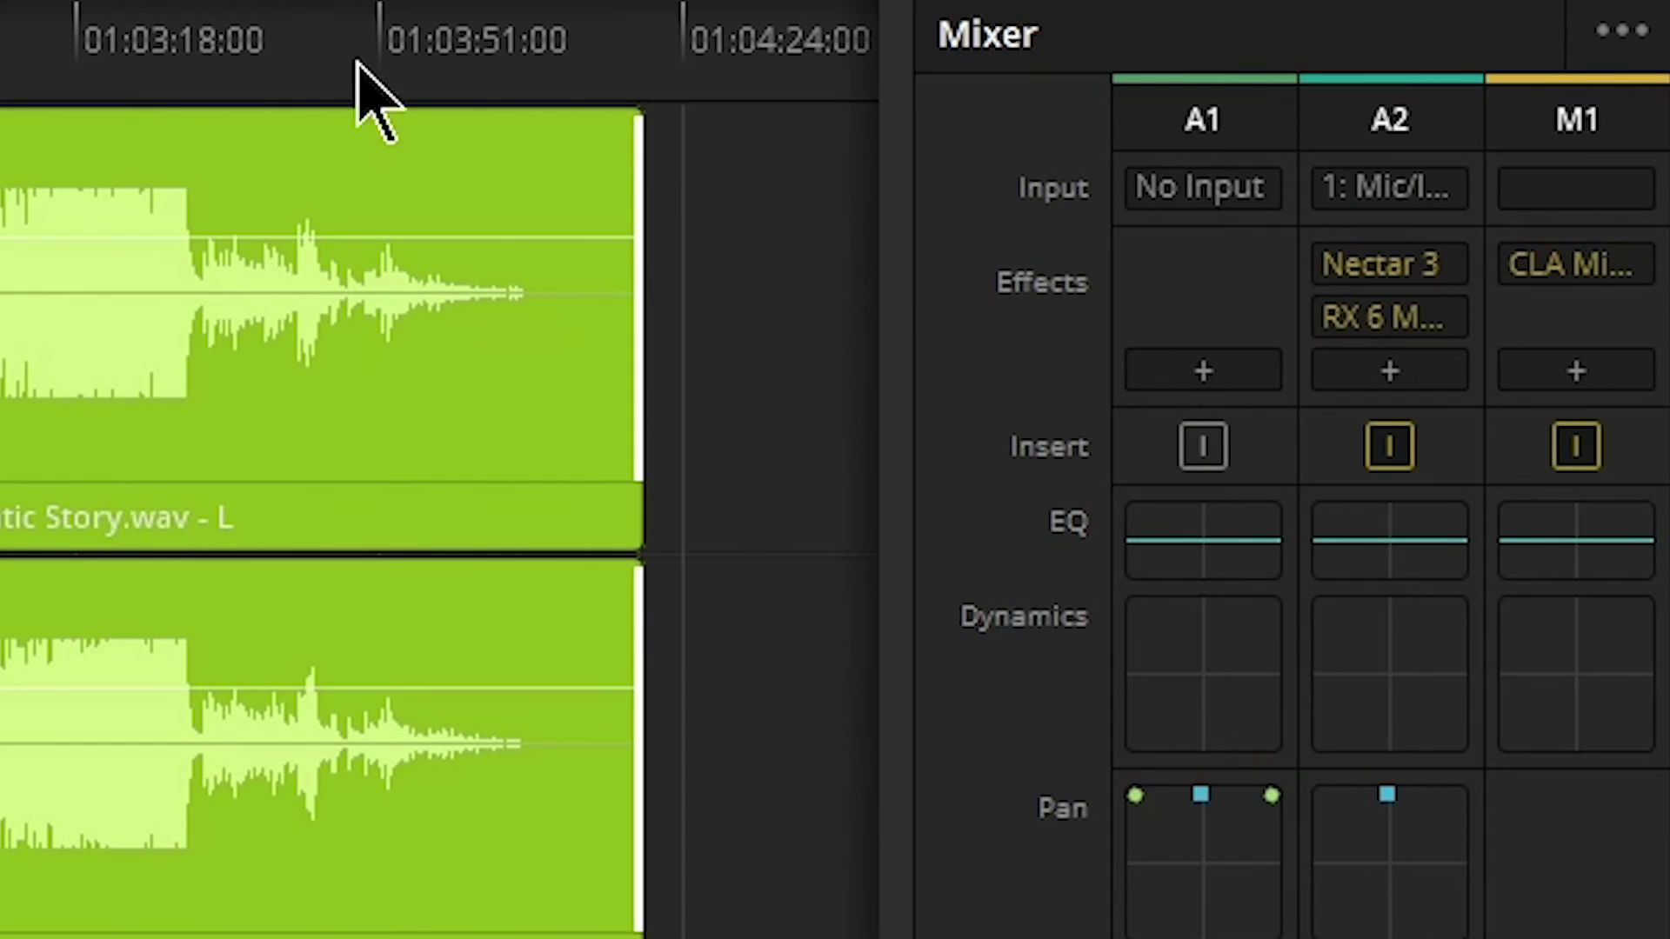
pyautogui.moveTo(1584, 280)
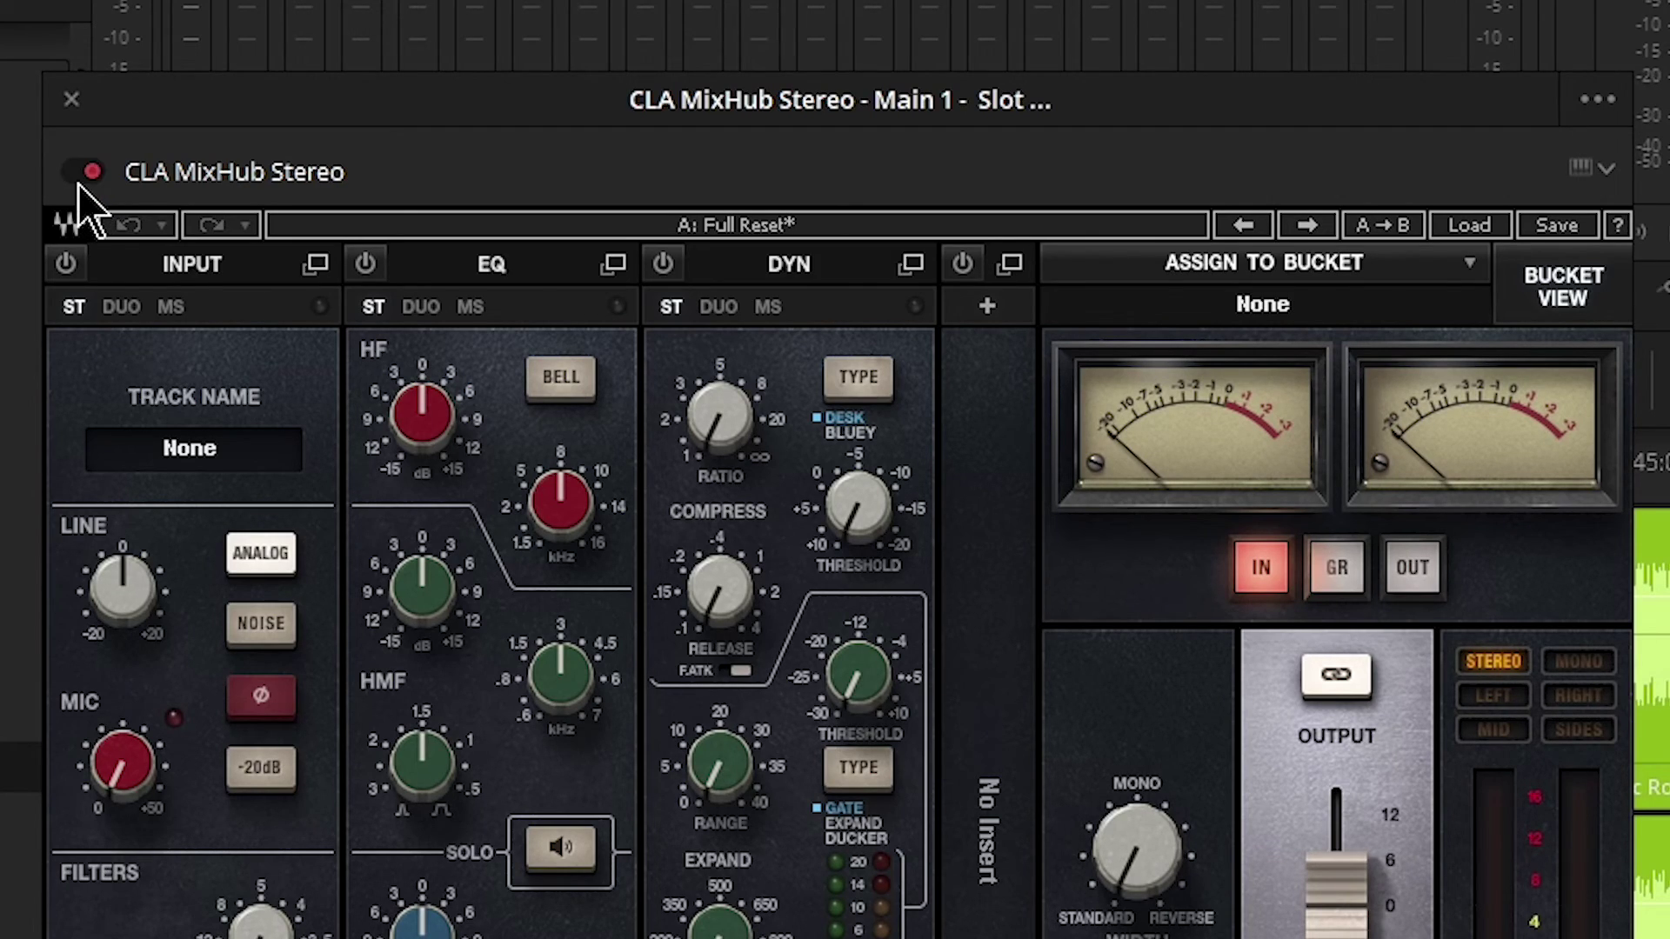
# Step: Close and reopen the CLA MixHub Stereo window from the M1 effects slot, and bypass and re-enable the plugin
pyautogui.click(73, 100)
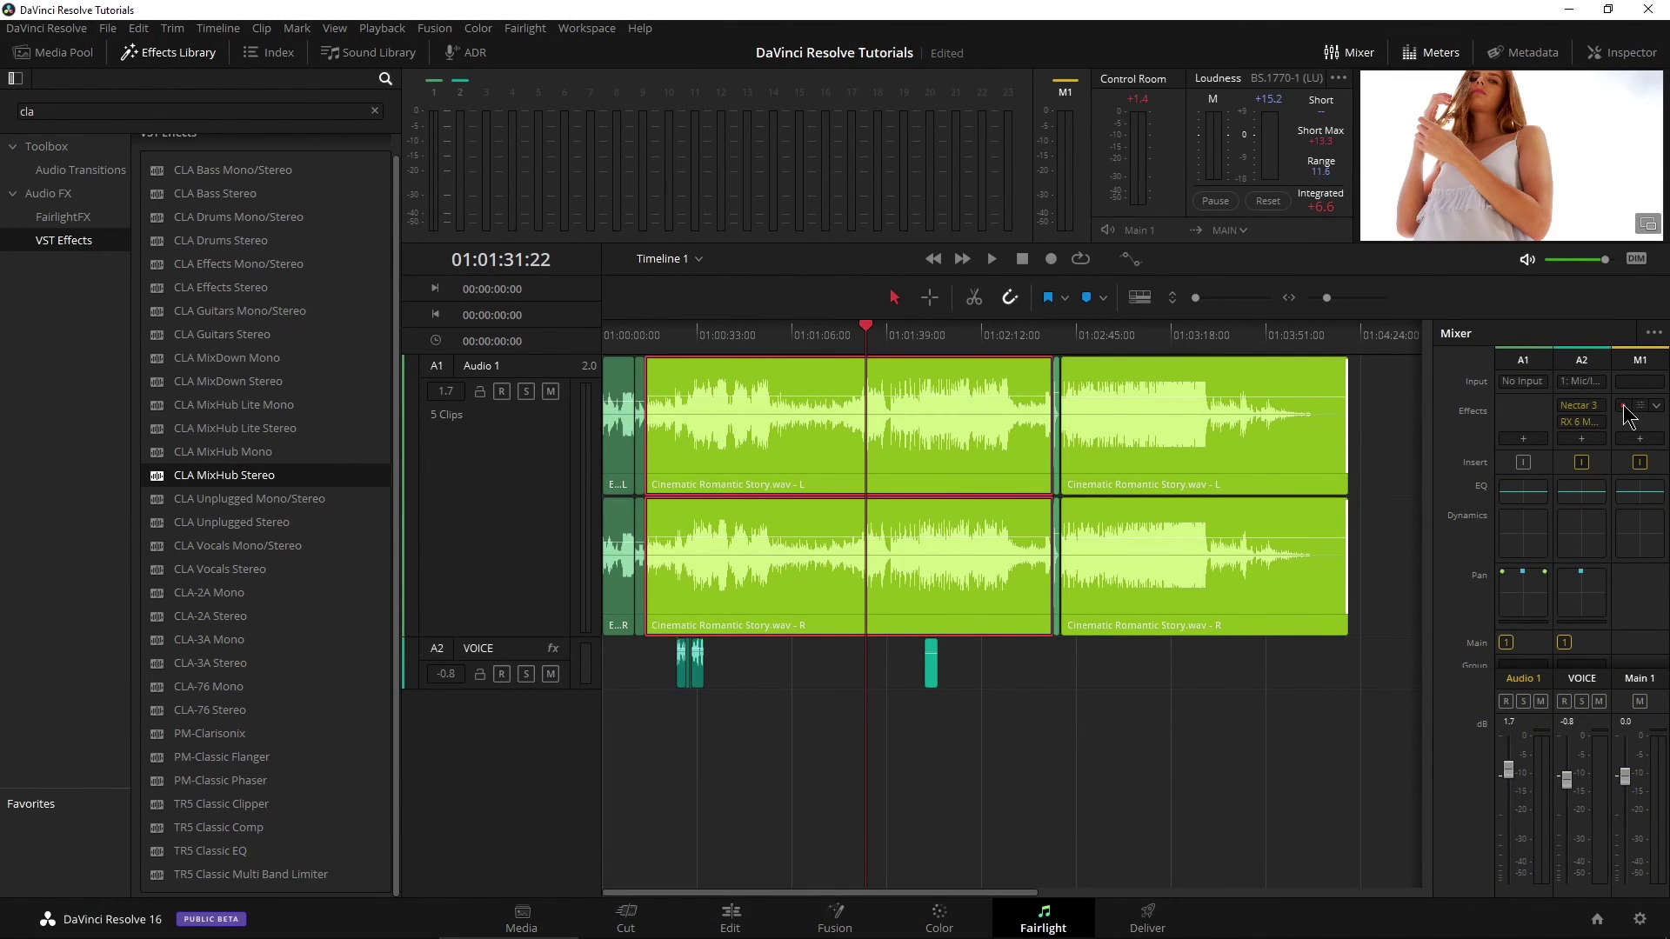
pyautogui.click(1623, 406)
pyautogui.click(1635, 412)
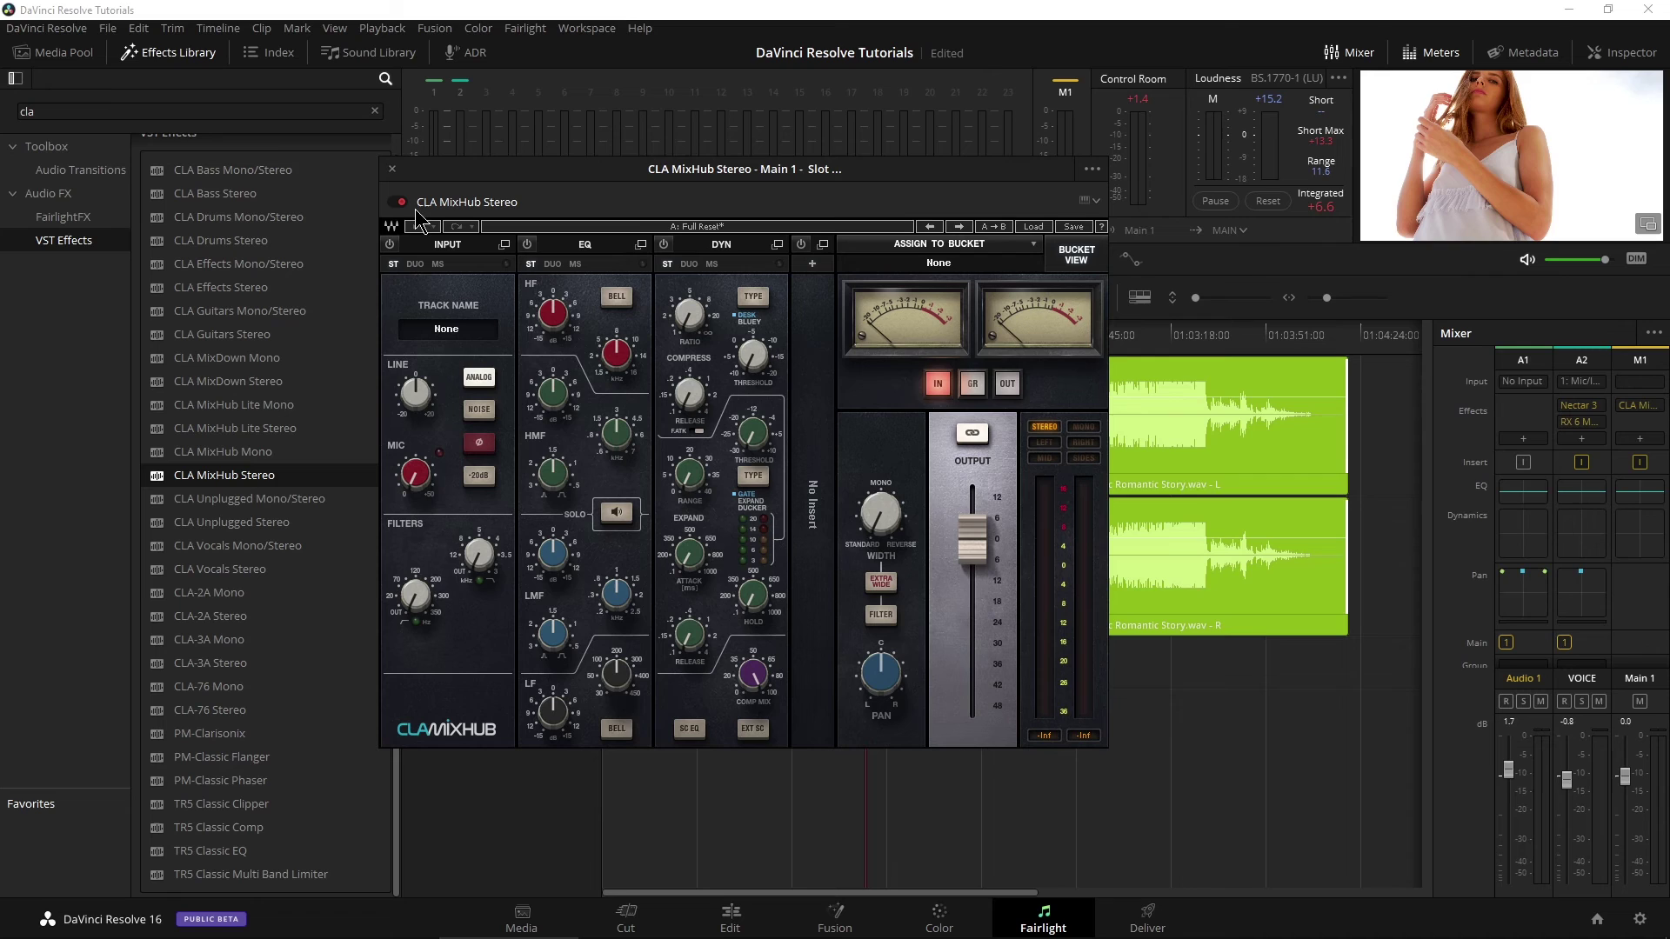
pyautogui.click(1623, 406)
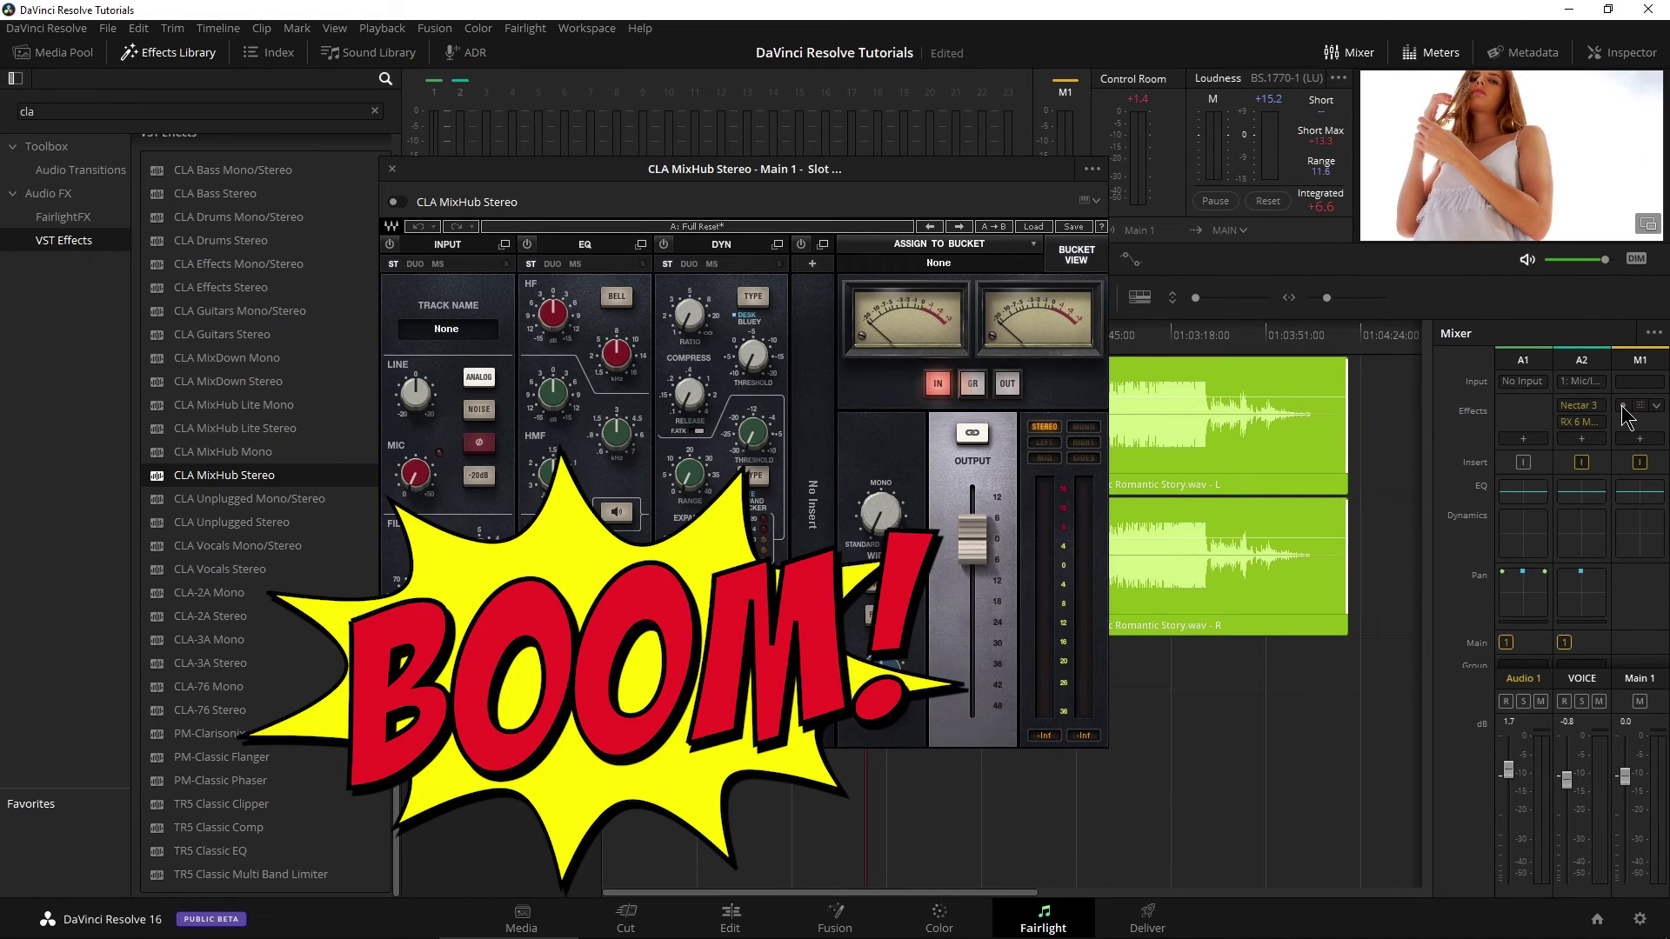
pyautogui.click(1623, 406)
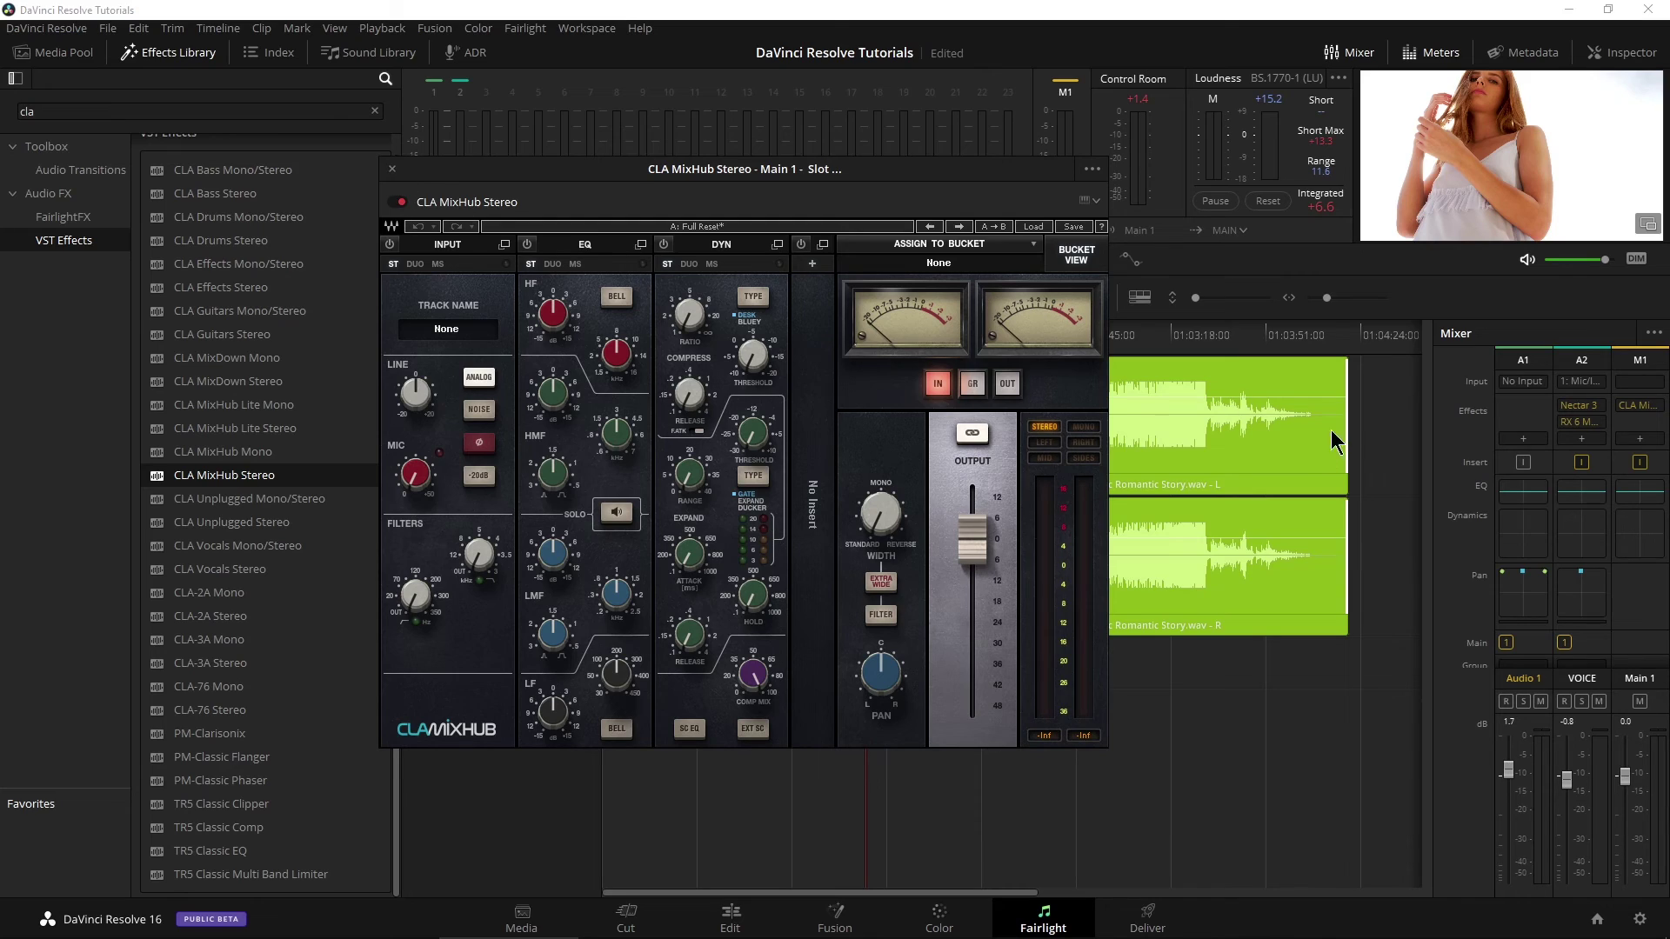
# Step: Reopen CLA MixHub Stereo from the M1 effects slot, lower its output fader during playback and close the plugin window
pyautogui.click(393, 168)
pyautogui.moveTo(1636, 416)
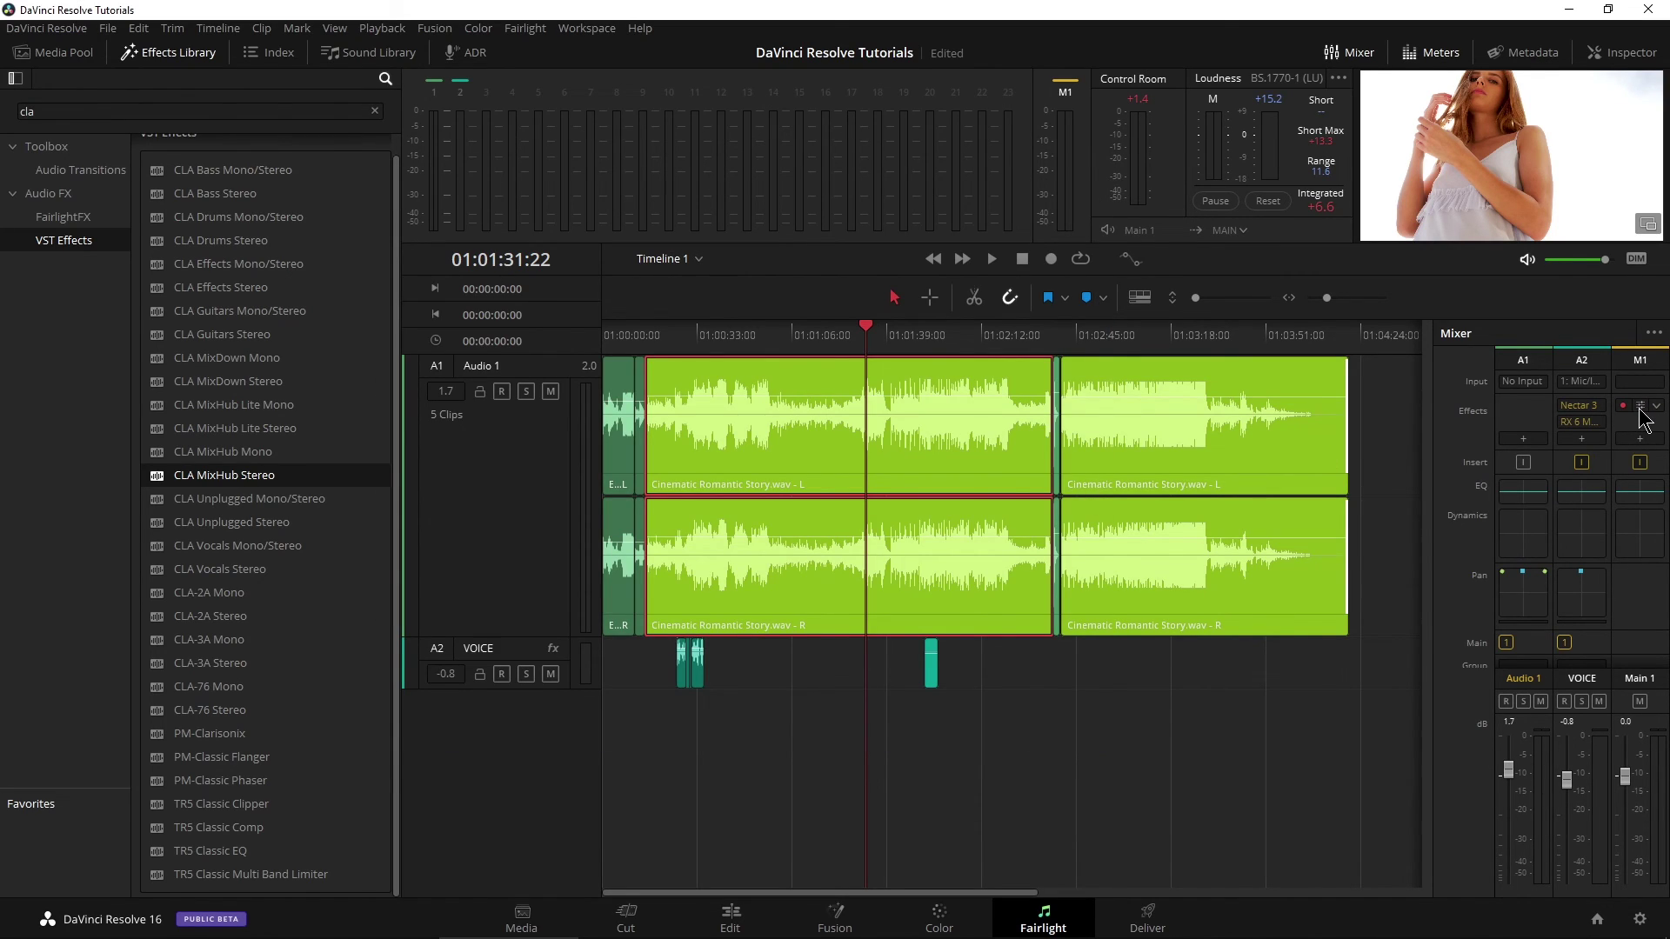
pyautogui.click(1640, 407)
pyautogui.press('space')
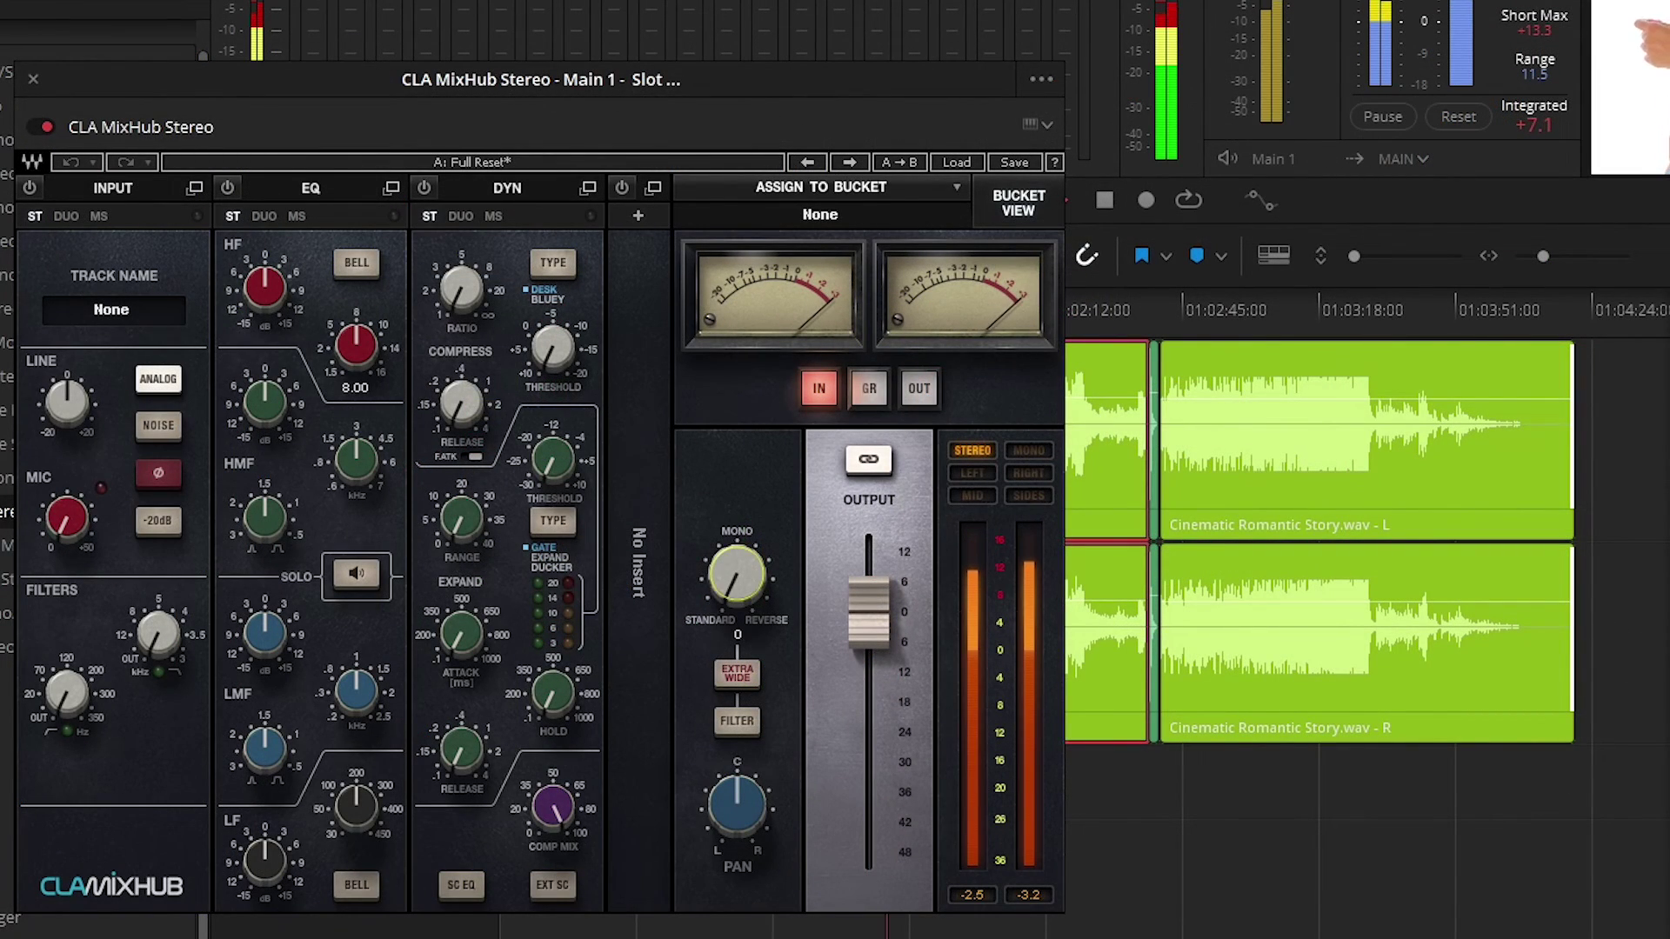
pyautogui.moveTo(869, 608); pyautogui.dragTo(857, 650)
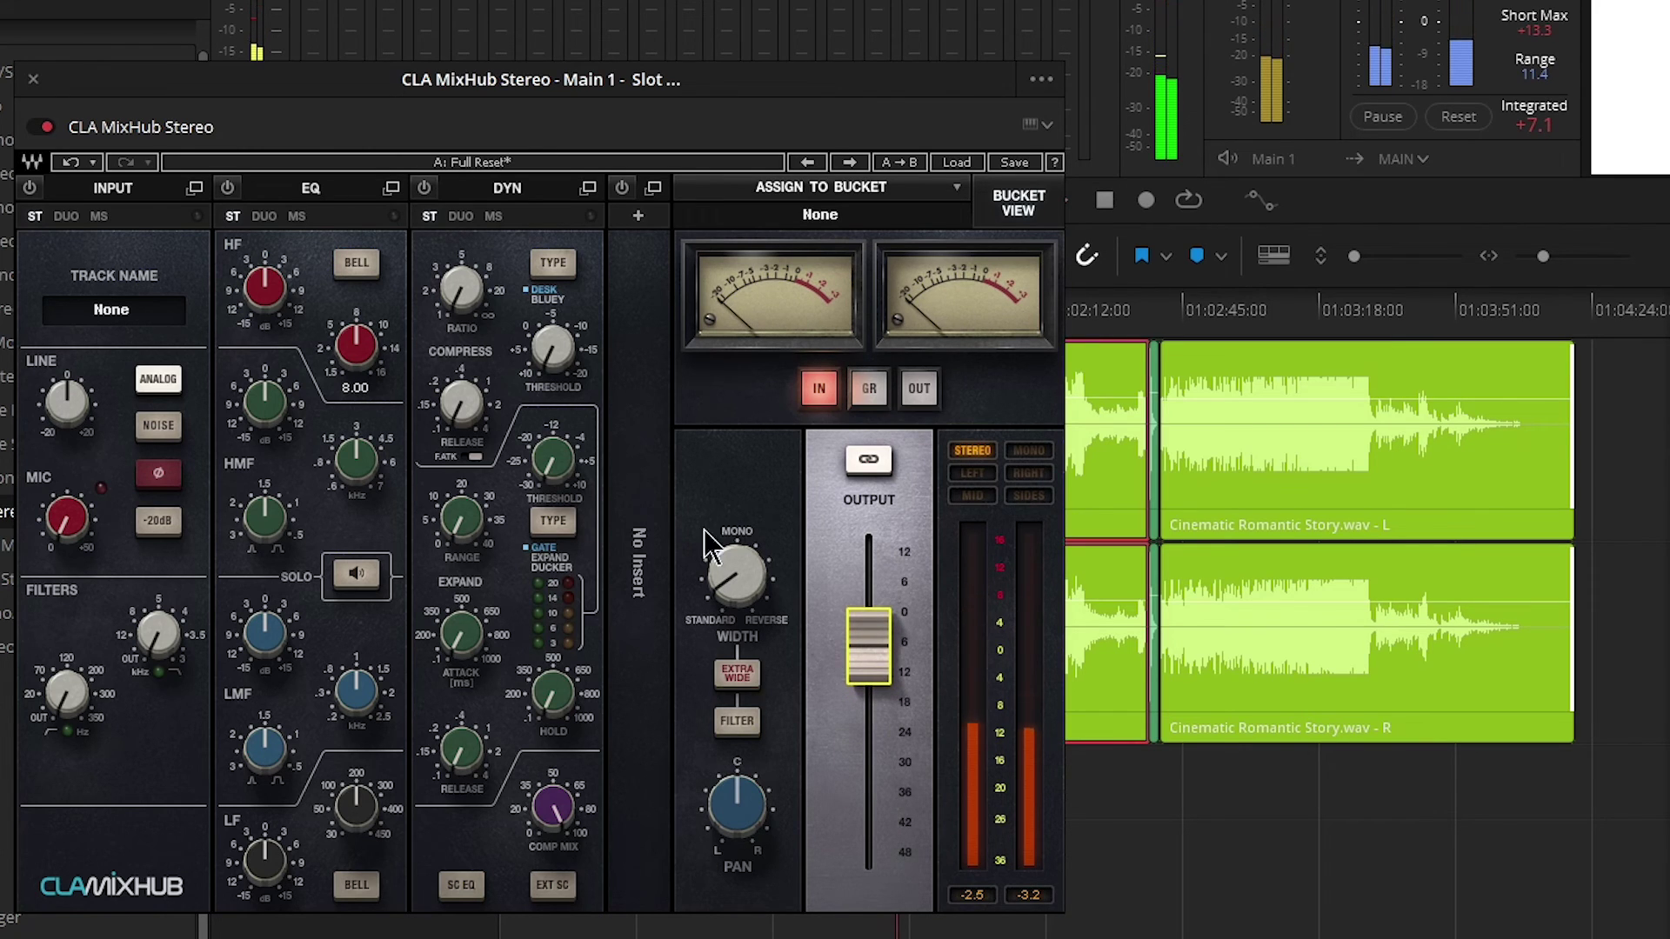
pyautogui.click(33, 78)
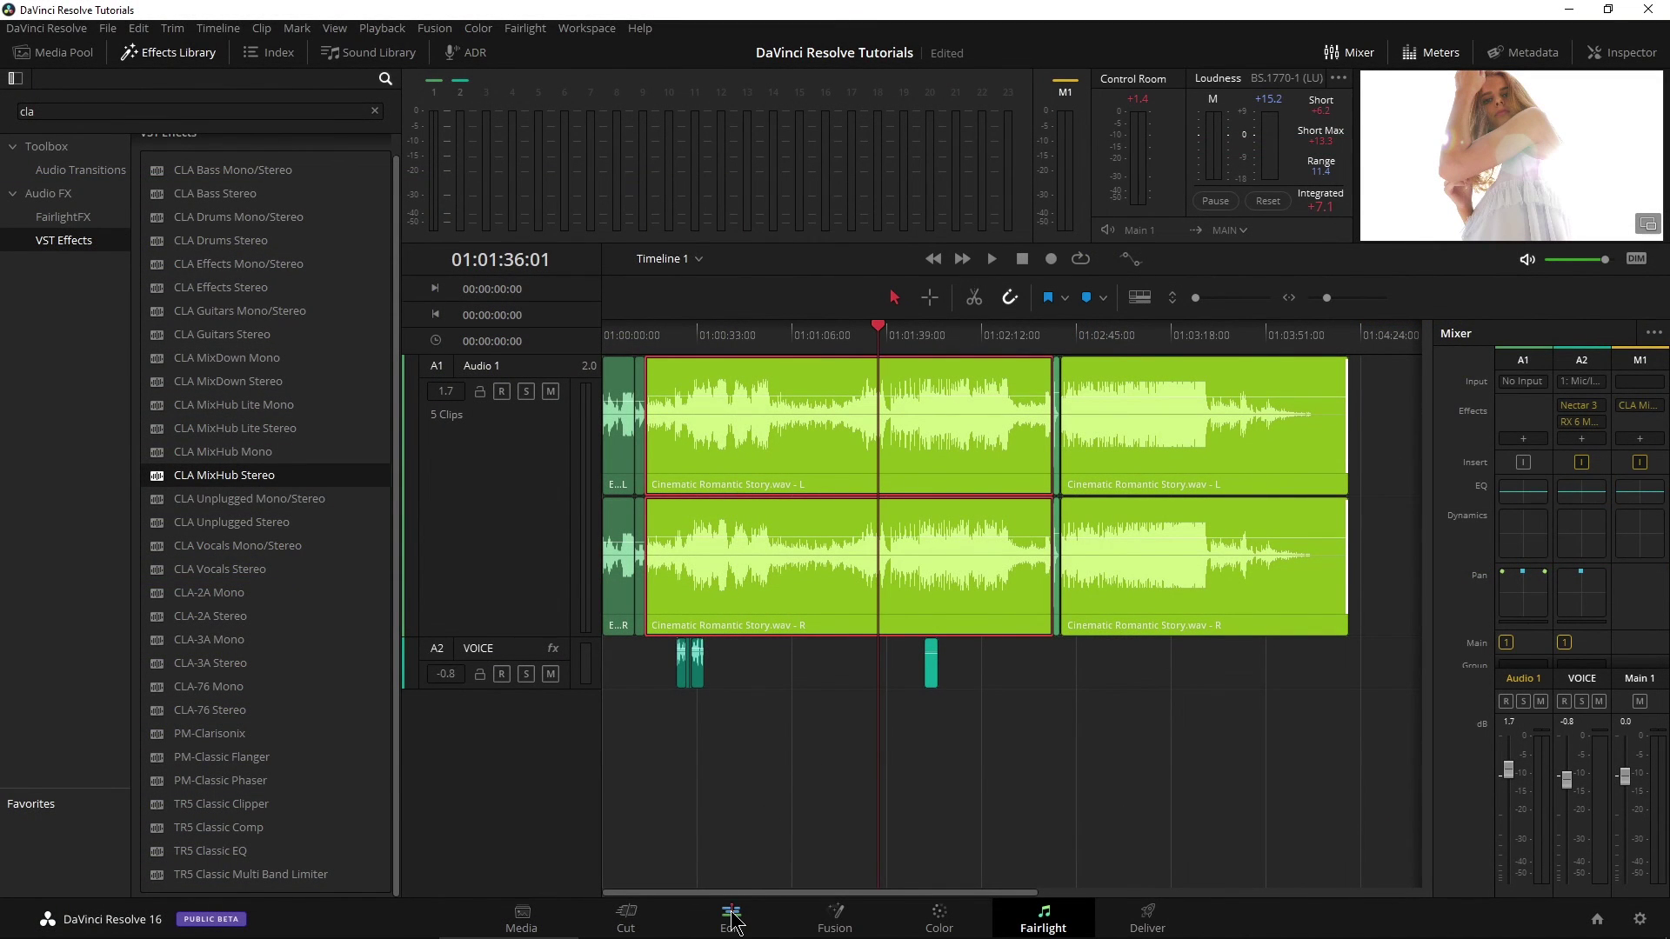
# Step: Switch to the Edit page, place the playhead at about 01:01:32:04 and keep the Effects Library displayed
pyautogui.click(731, 914)
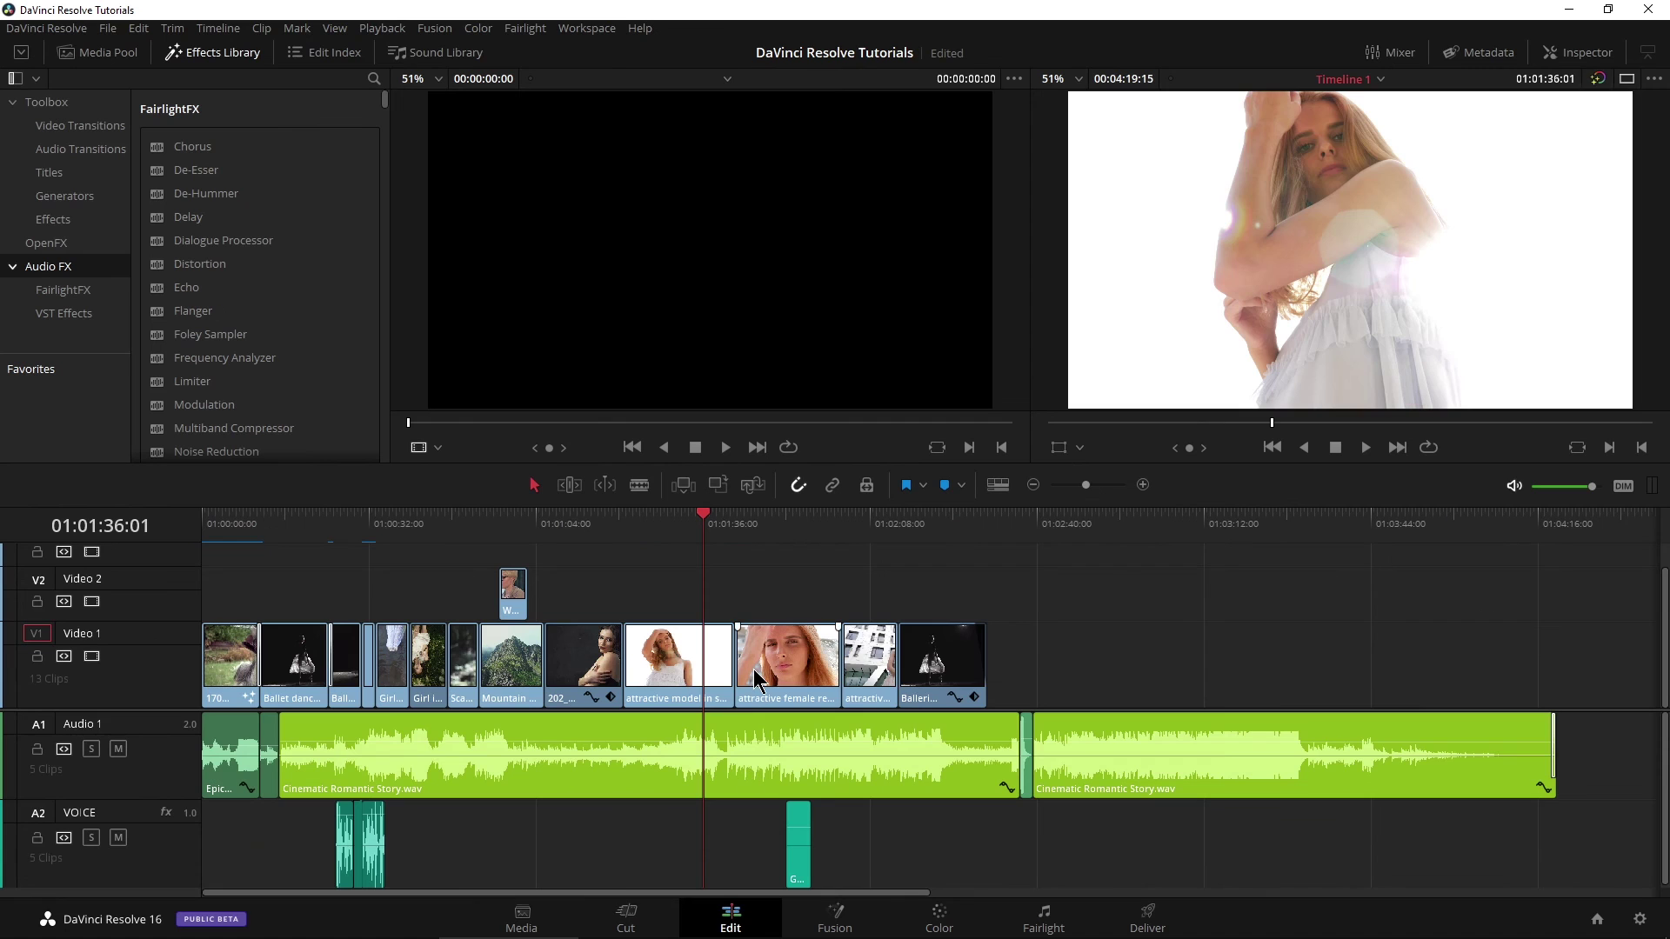
pyautogui.click(683, 524)
pyautogui.click(177, 61)
pyautogui.click(171, 63)
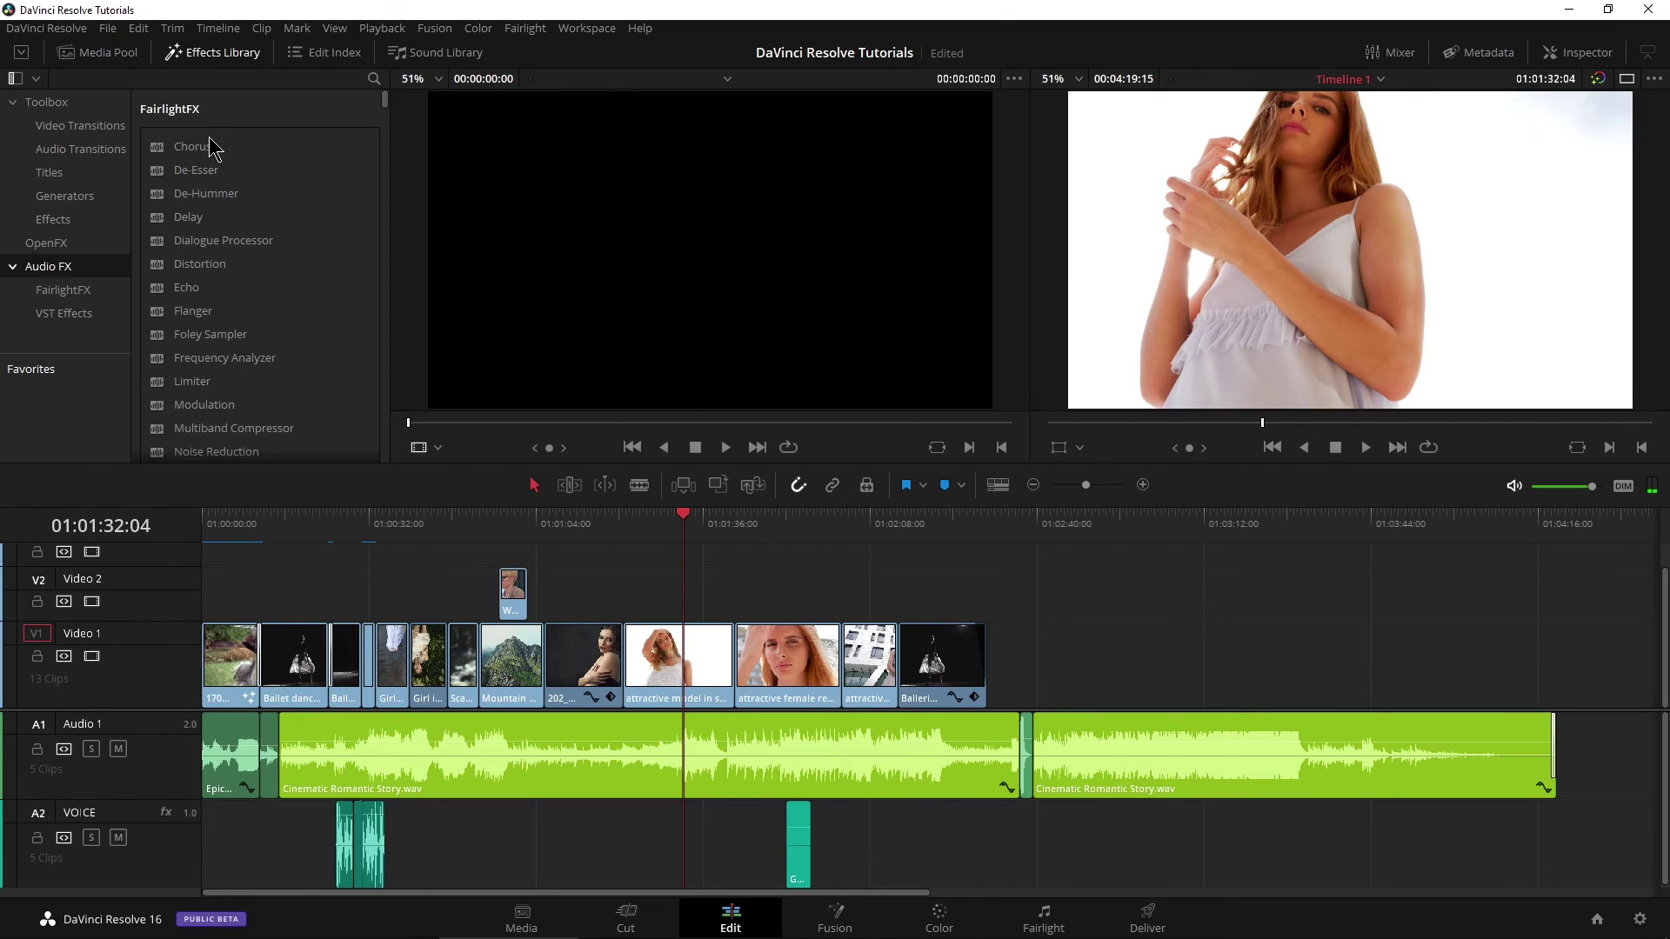
# Step: Search the VST Effects for "bx" and apply bx_console SSL 4000 G to the last Cinematic Romantic Story.wav clip, moving its window aside
pyautogui.click(54, 315)
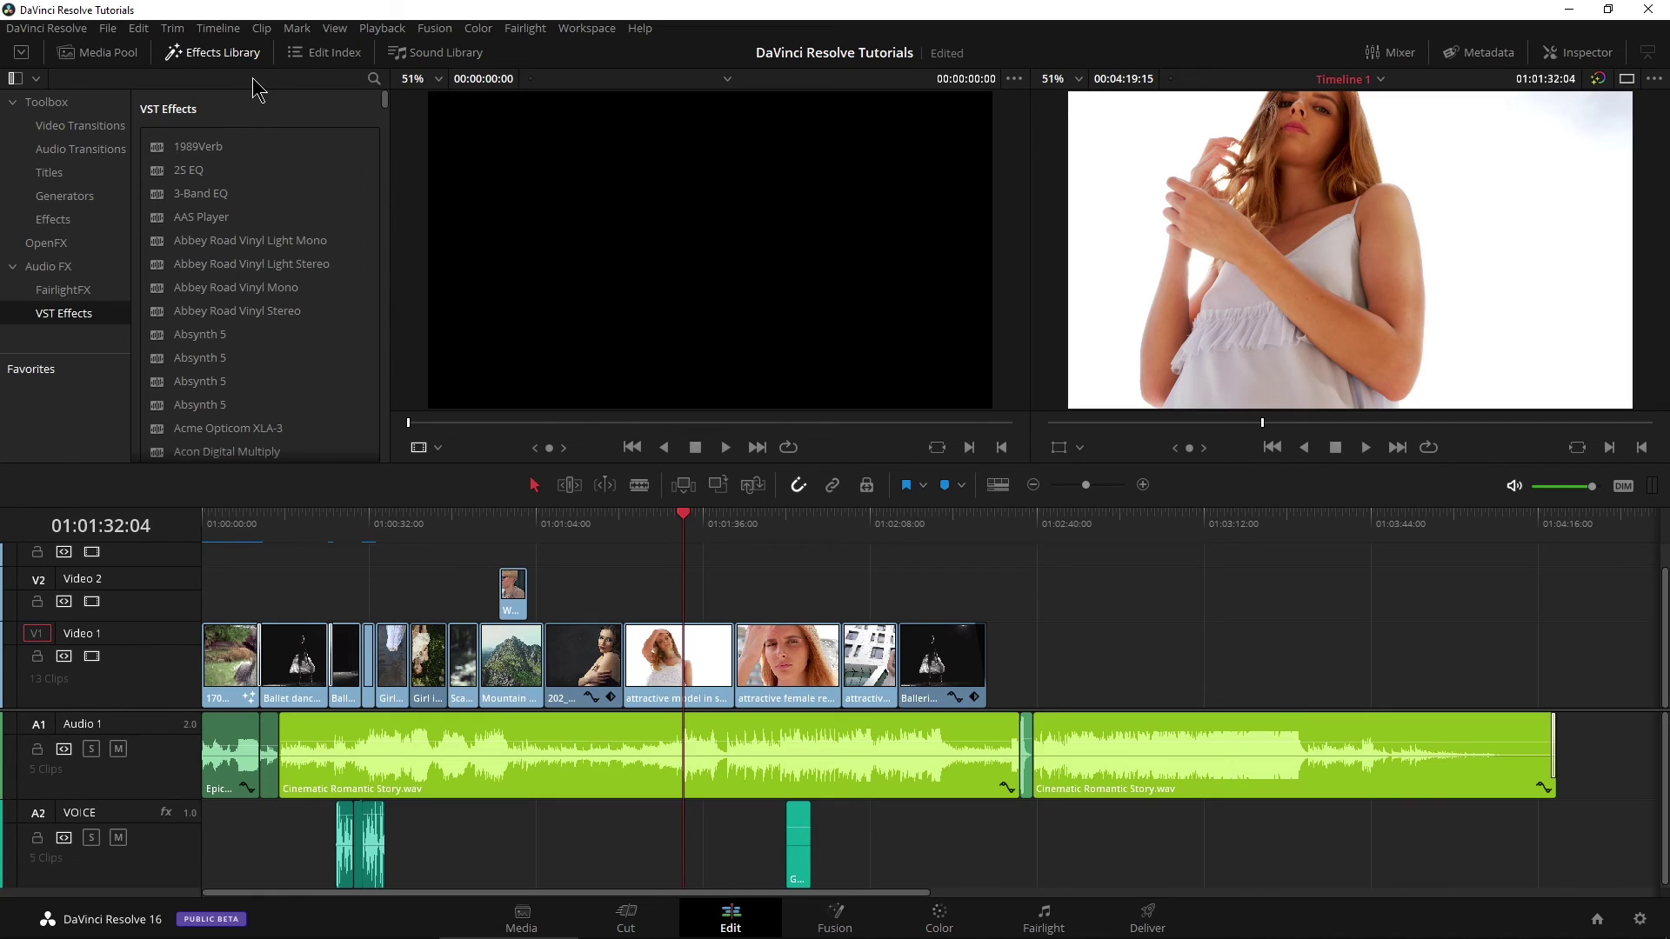
pyautogui.click(374, 79)
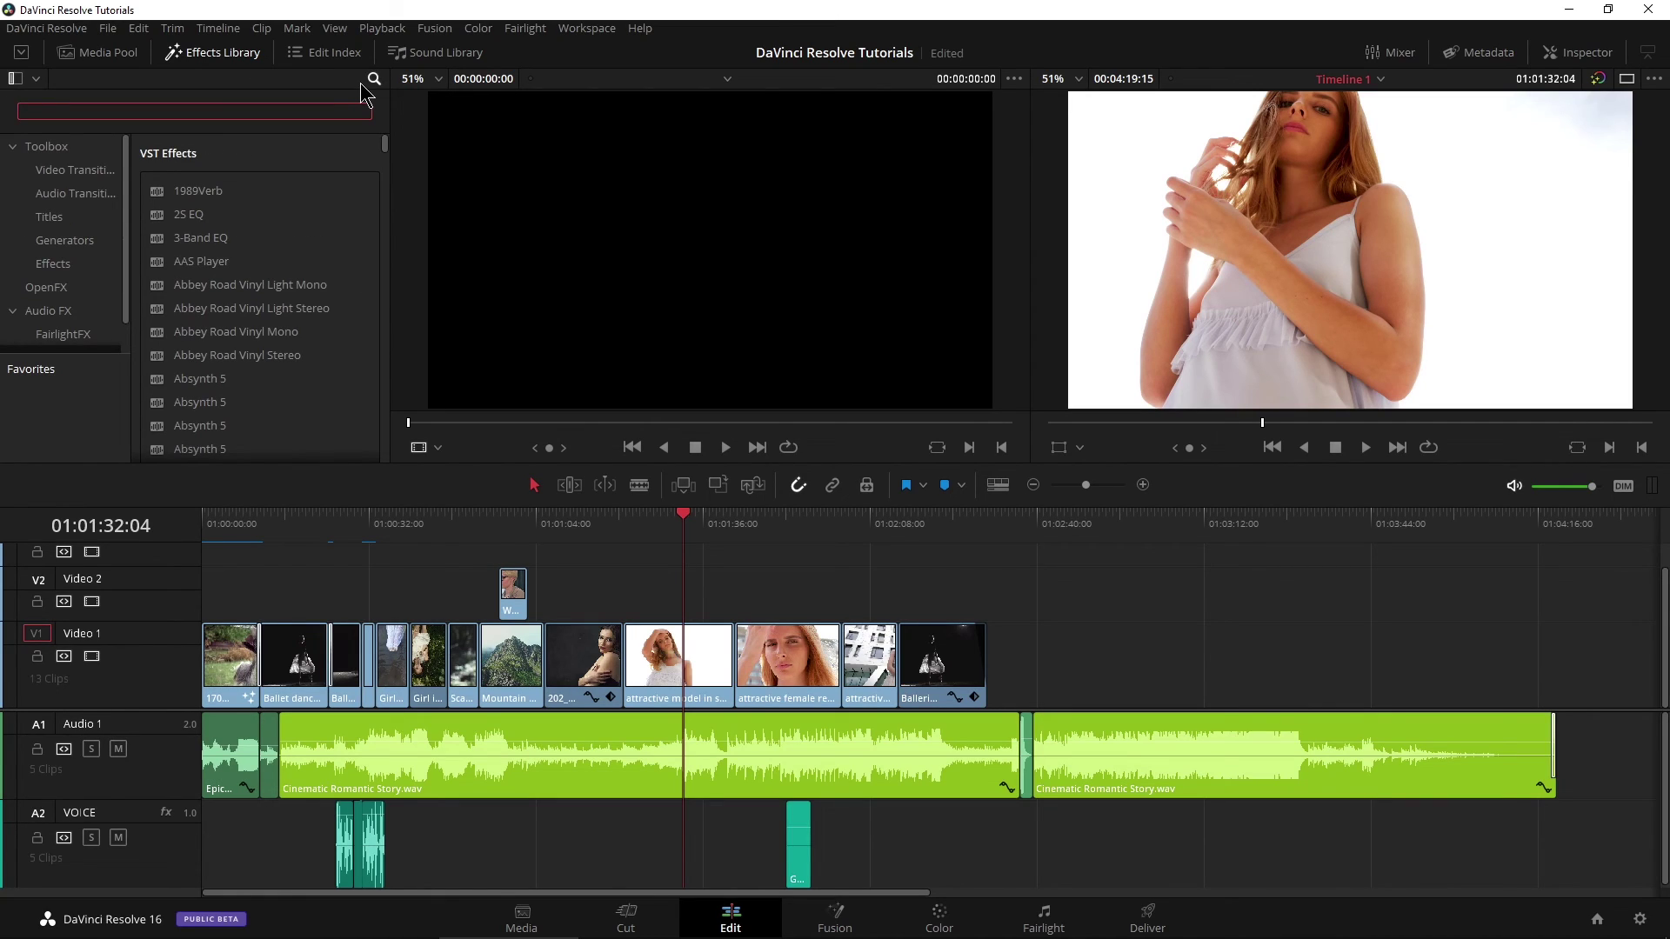
pyautogui.write('bx')
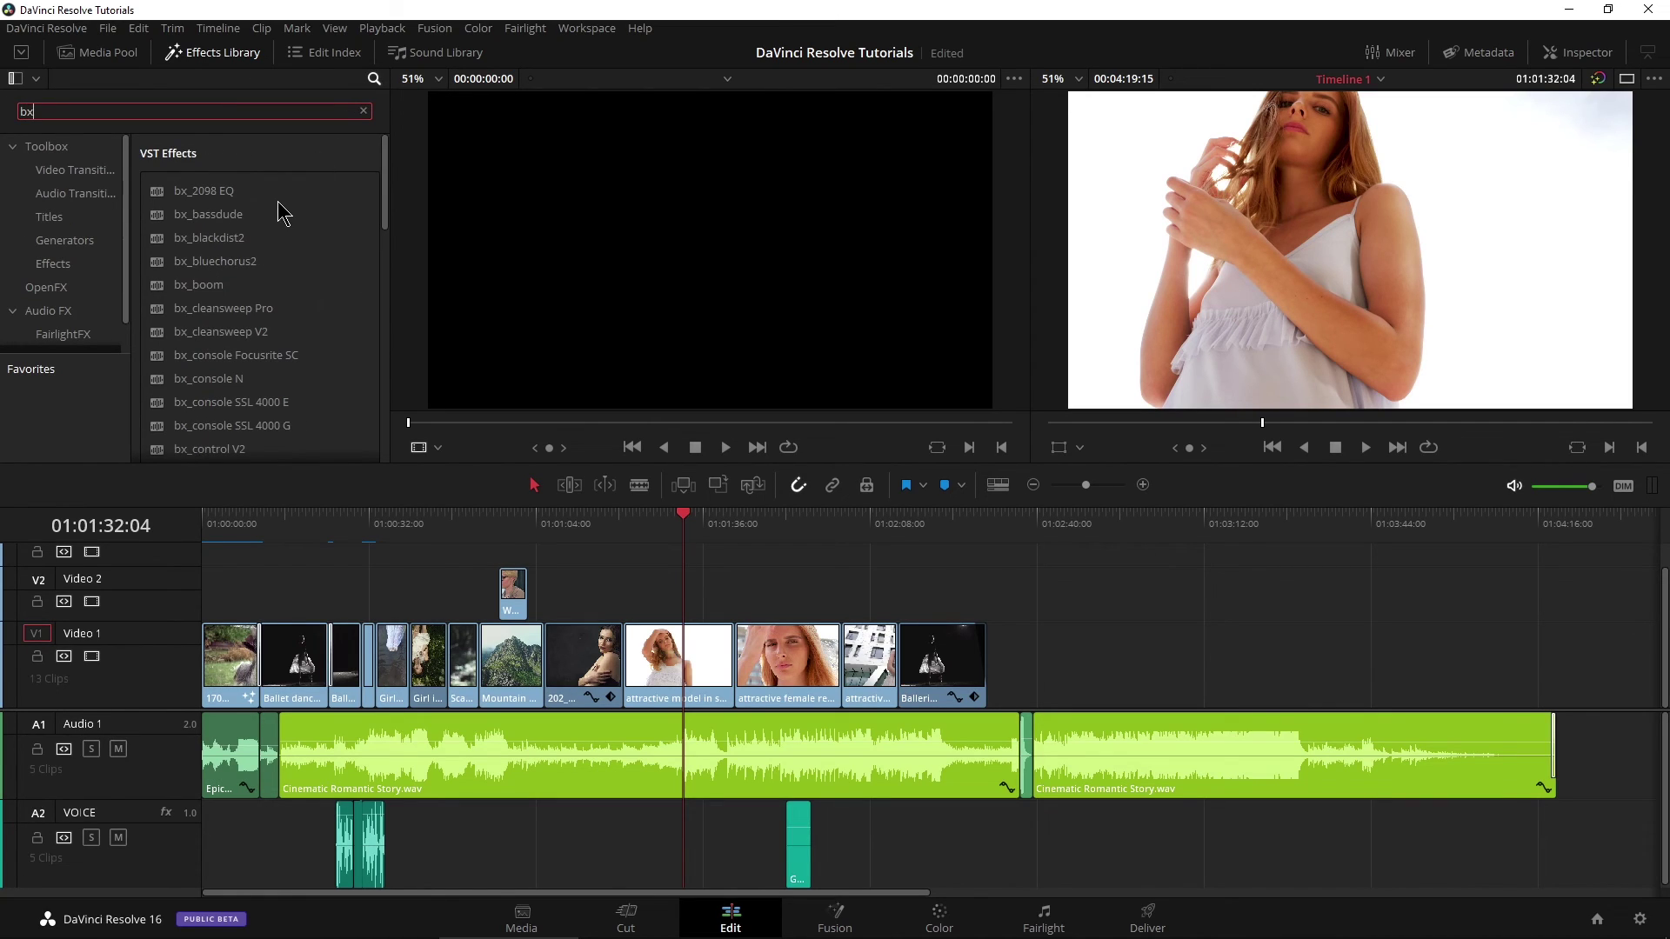
pyautogui.scroll(-2, 267, 246)
pyautogui.scroll(-1, 265, 246)
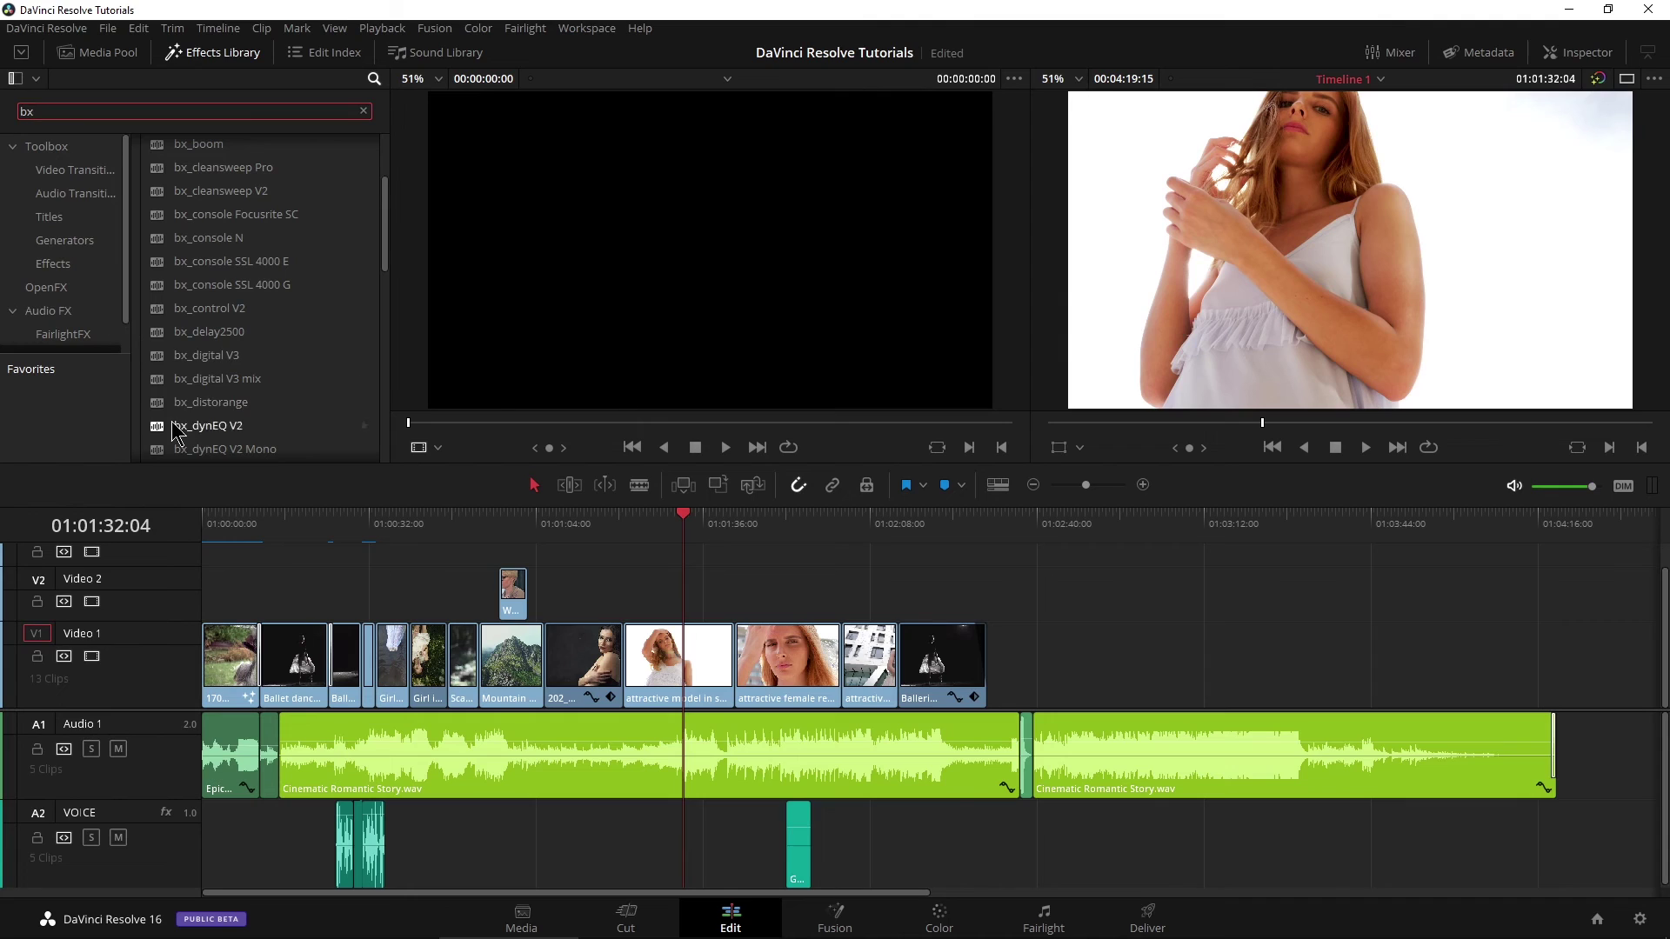
pyautogui.moveTo(158, 285); pyautogui.dragTo(1218, 752)
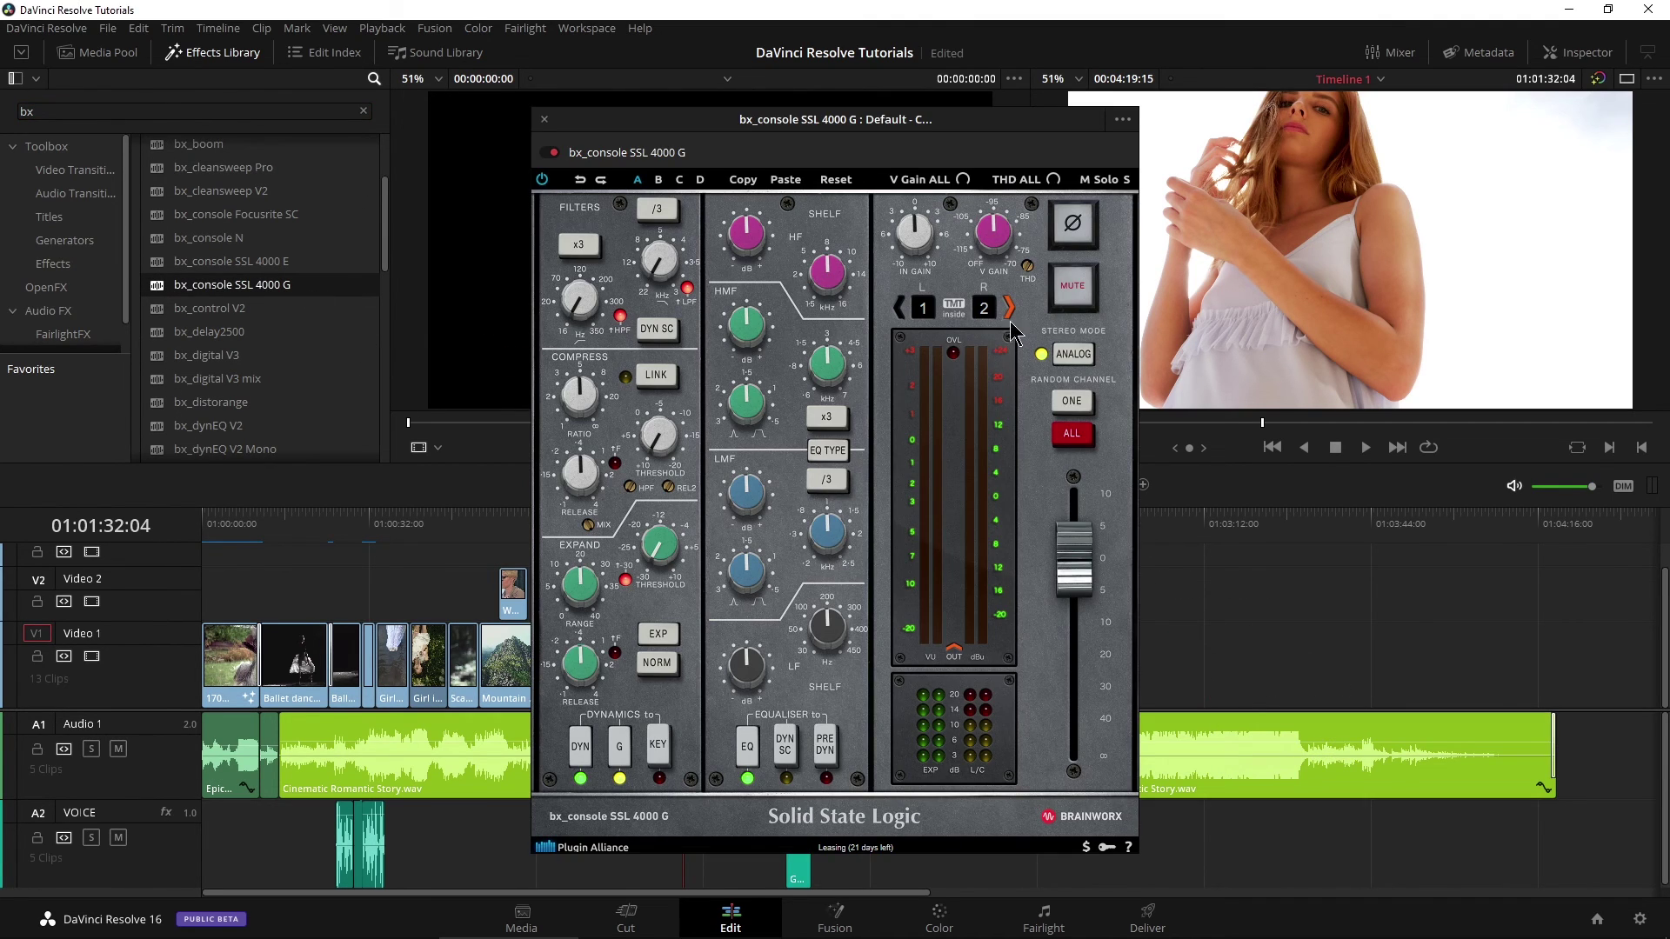
pyautogui.moveTo(874, 122); pyautogui.dragTo(637, 154)
# Step: Play the last audio clip from about 01:02:55:04, examine it on the Fairlight page and return to the Edit page
pyautogui.click(1117, 522)
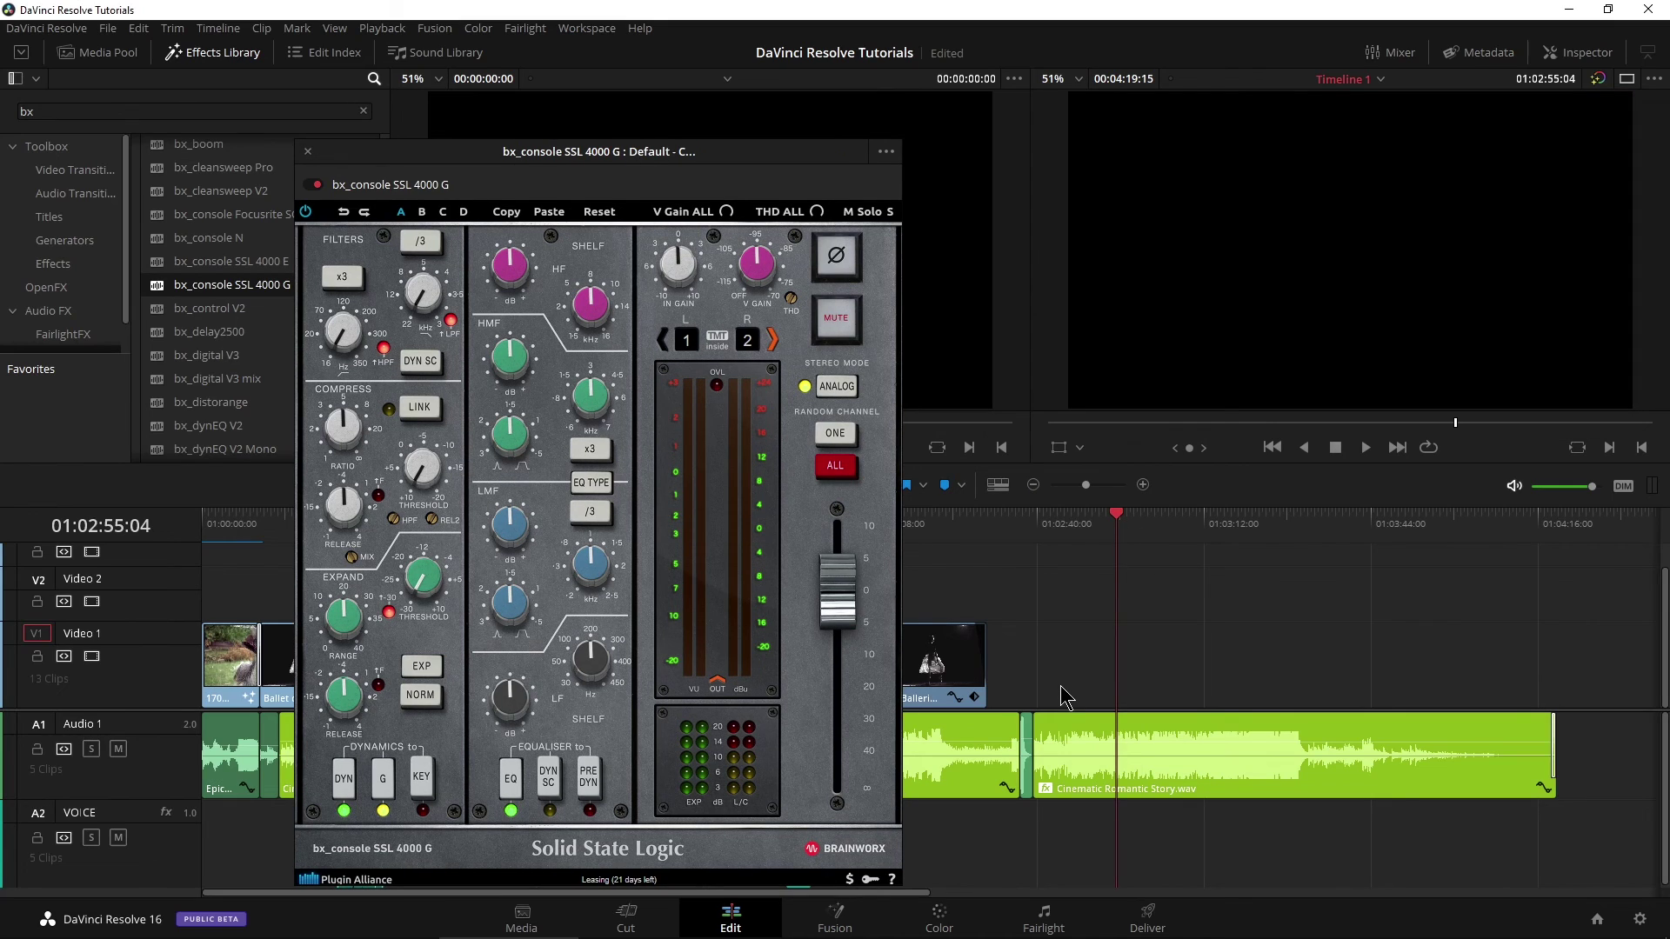
pyautogui.press('space')
pyautogui.press('space')
pyautogui.click(1043, 915)
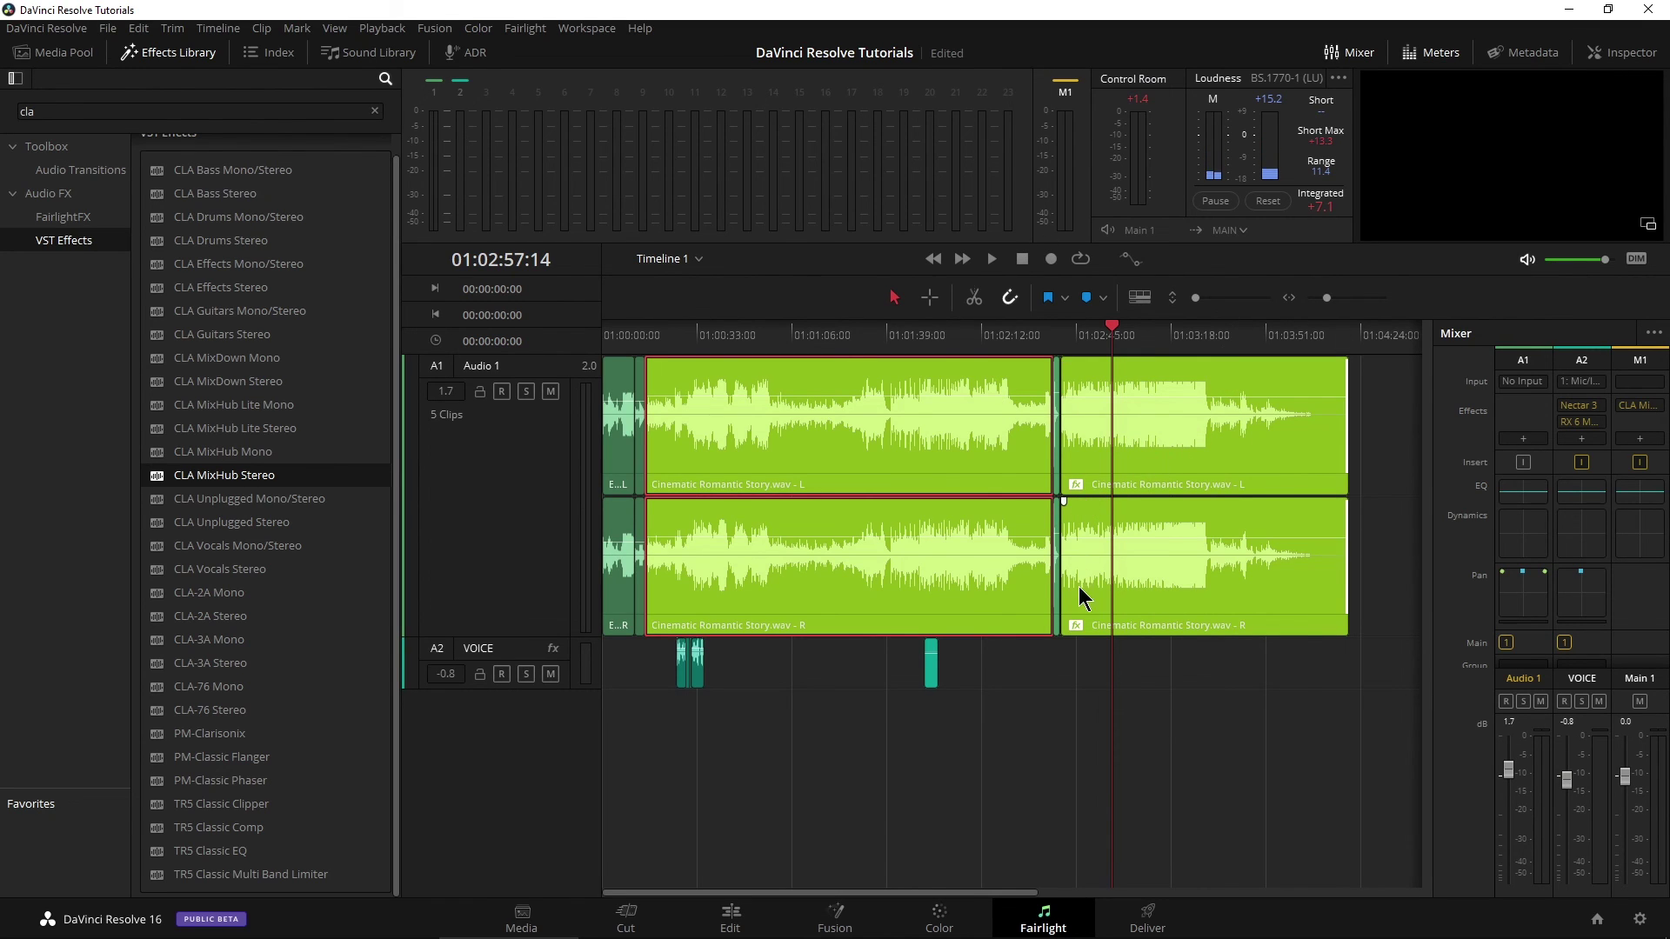
pyautogui.click(748, 914)
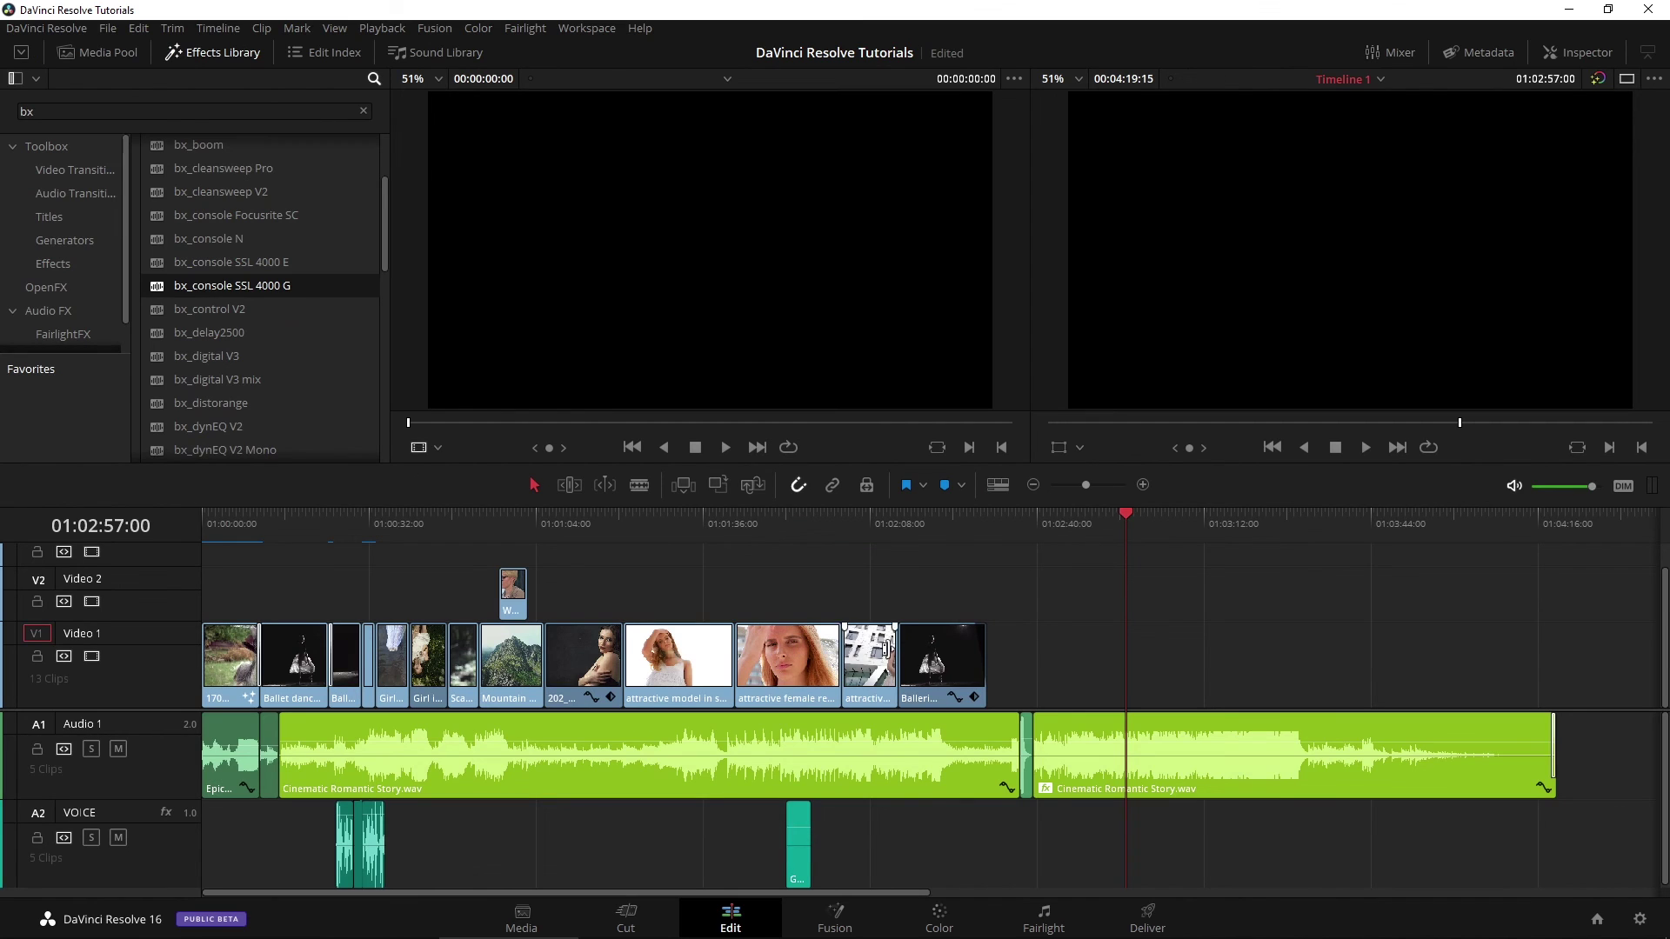
# Step: Remove the Volume, Plugins, Equalizer and Retime Effects attributes from the last Cinematic Romantic Story.wav clip
pyautogui.rightClick(1061, 787)
pyautogui.click(1135, 445)
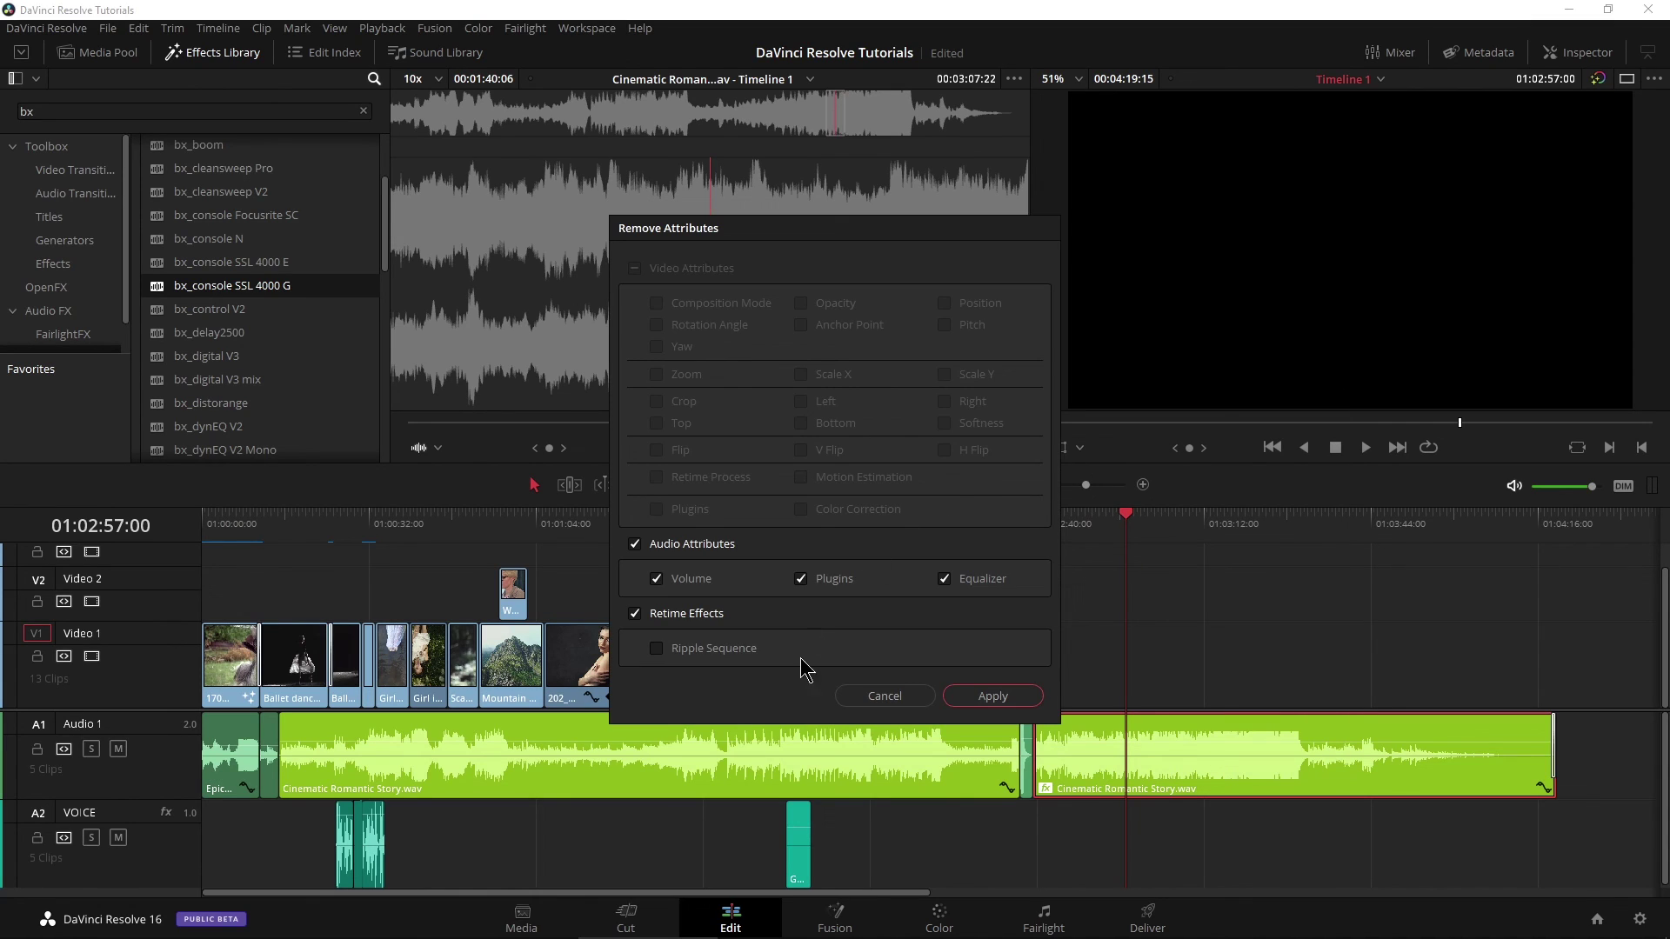
pyautogui.click(990, 697)
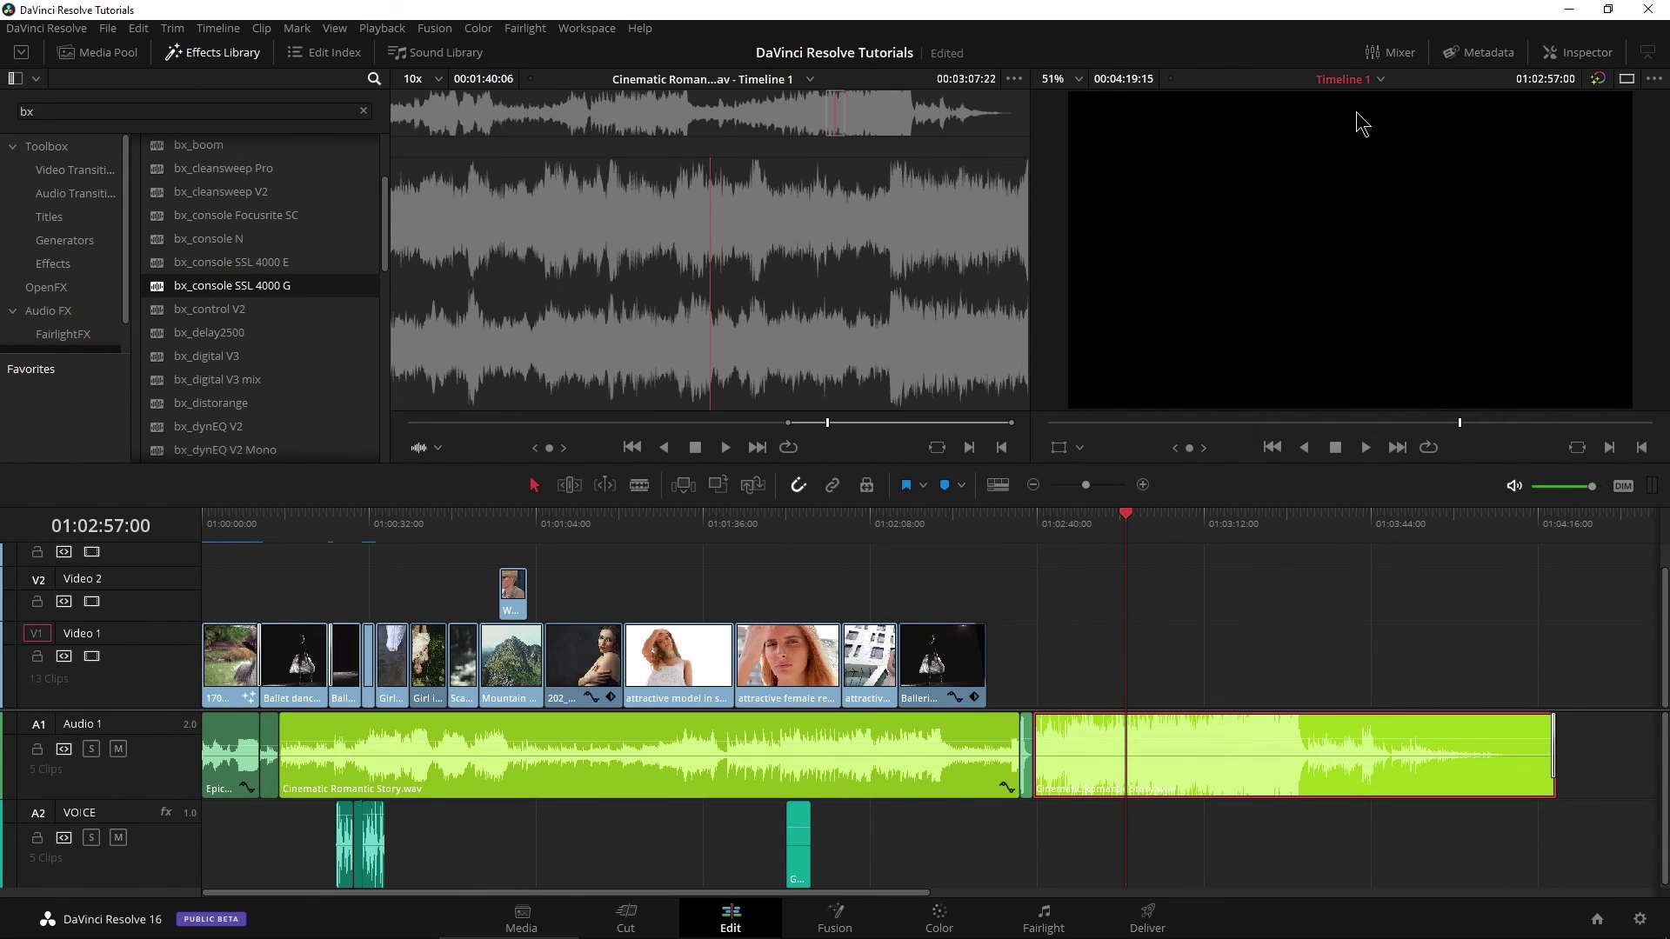
# Step: Show the Mixer, apply bx_console SSL 4000 G to the Audio 1 channel, lower its output fader during playback and check the Fairlight page
pyautogui.click(1391, 52)
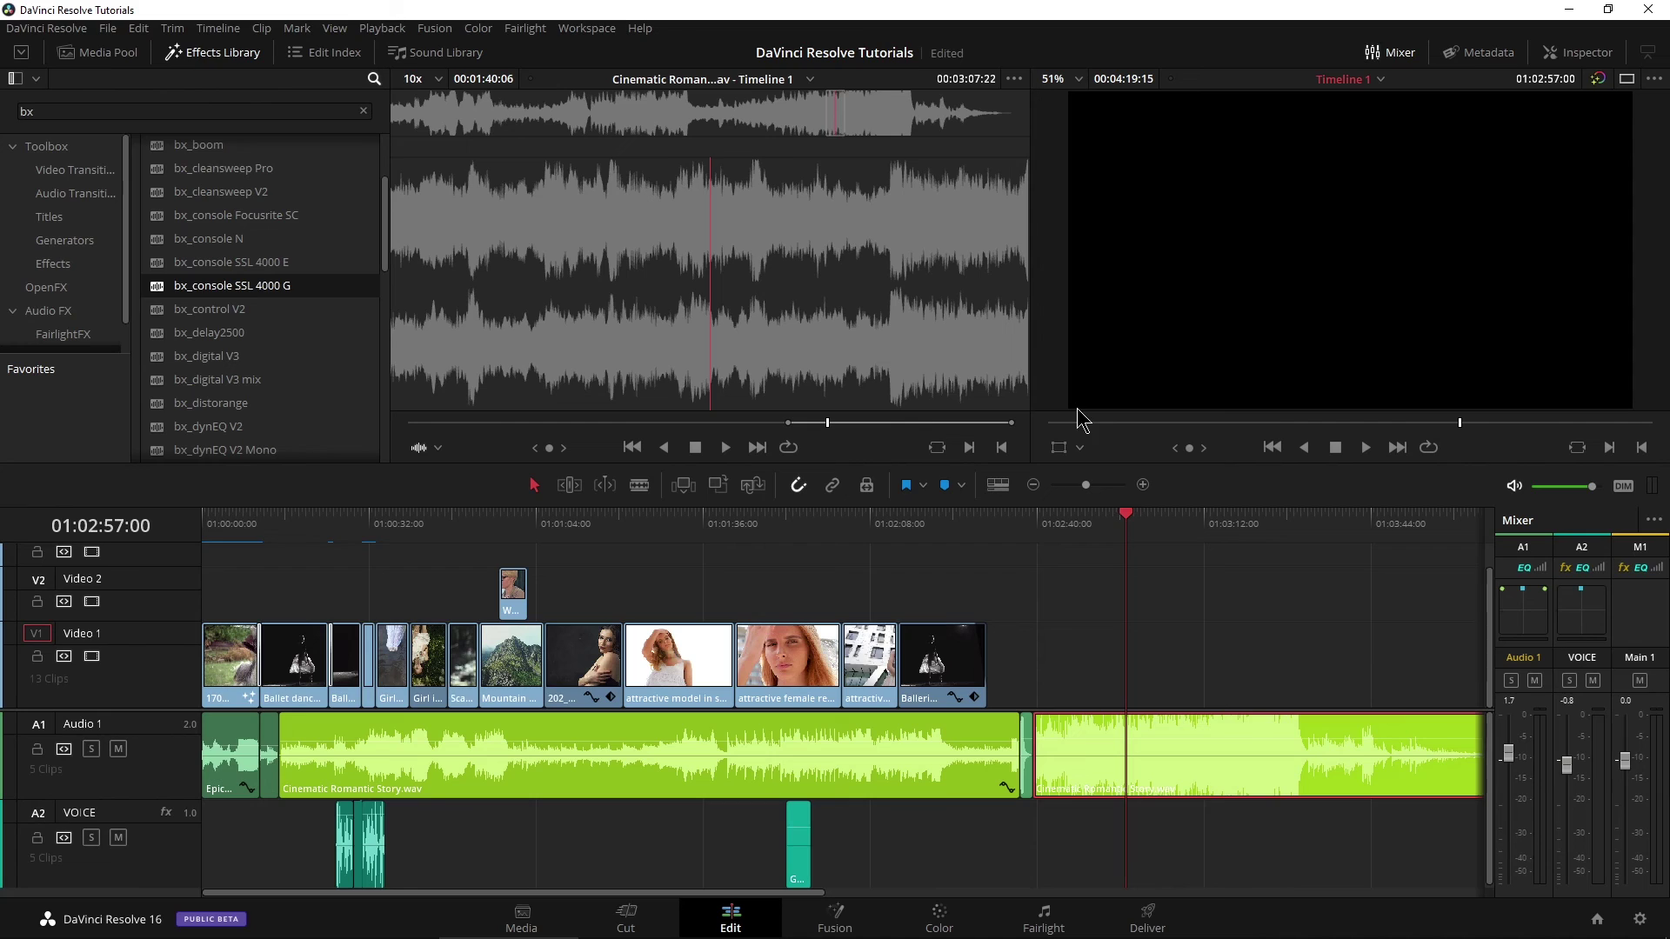
pyautogui.moveTo(202, 298); pyautogui.dragTo(1512, 575)
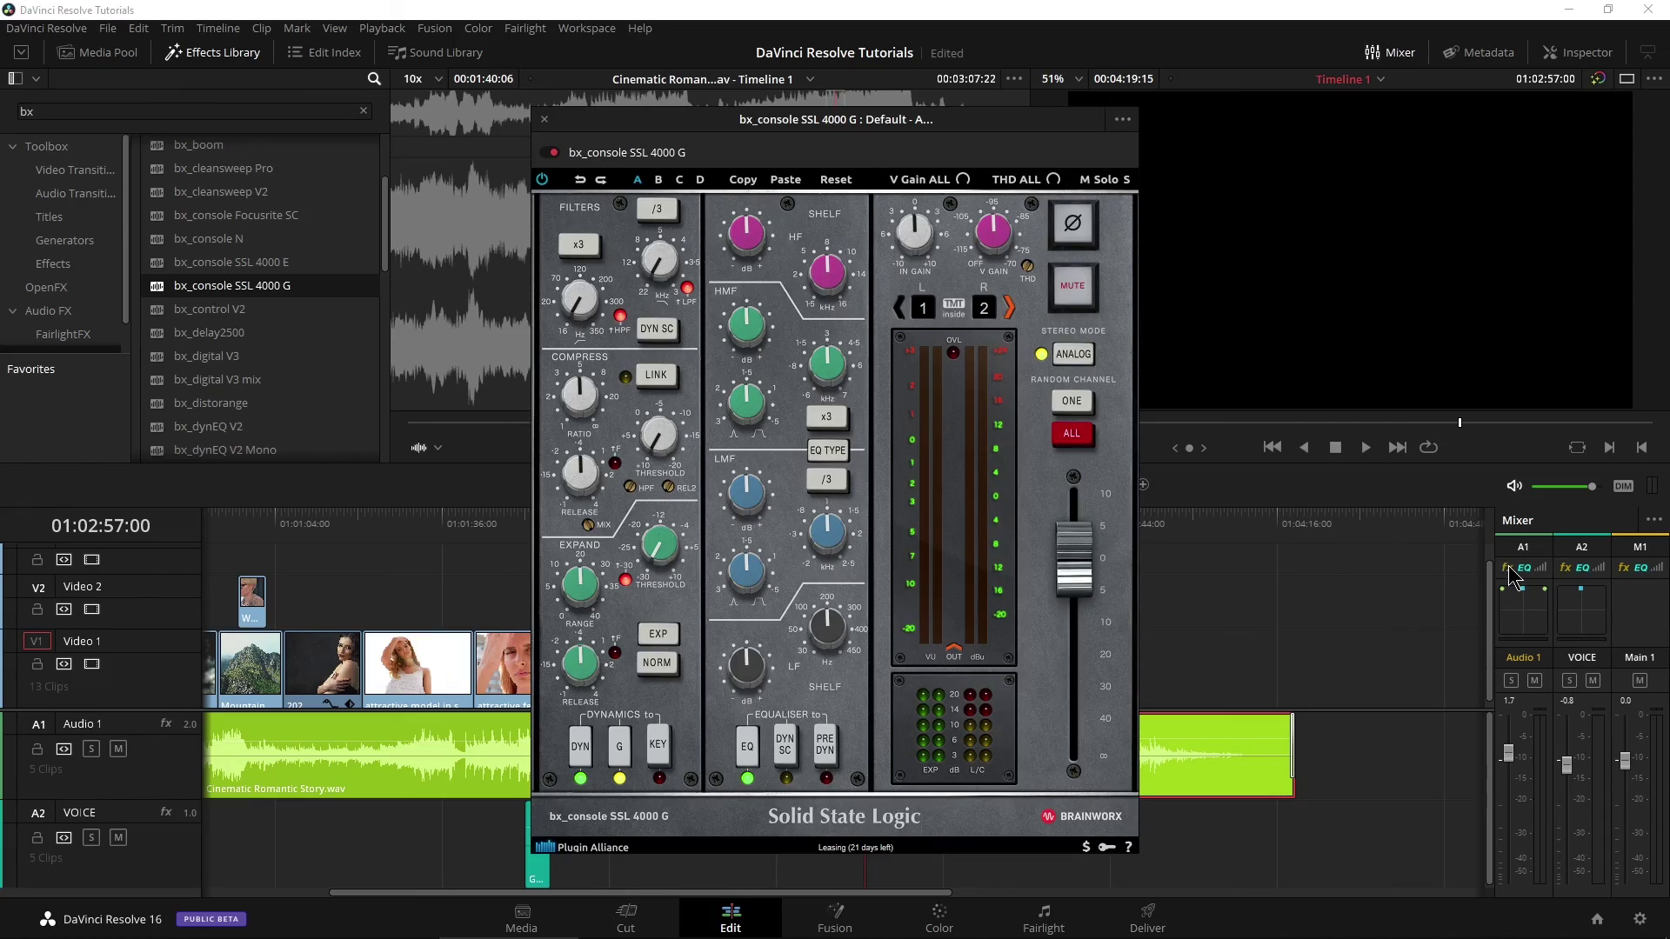
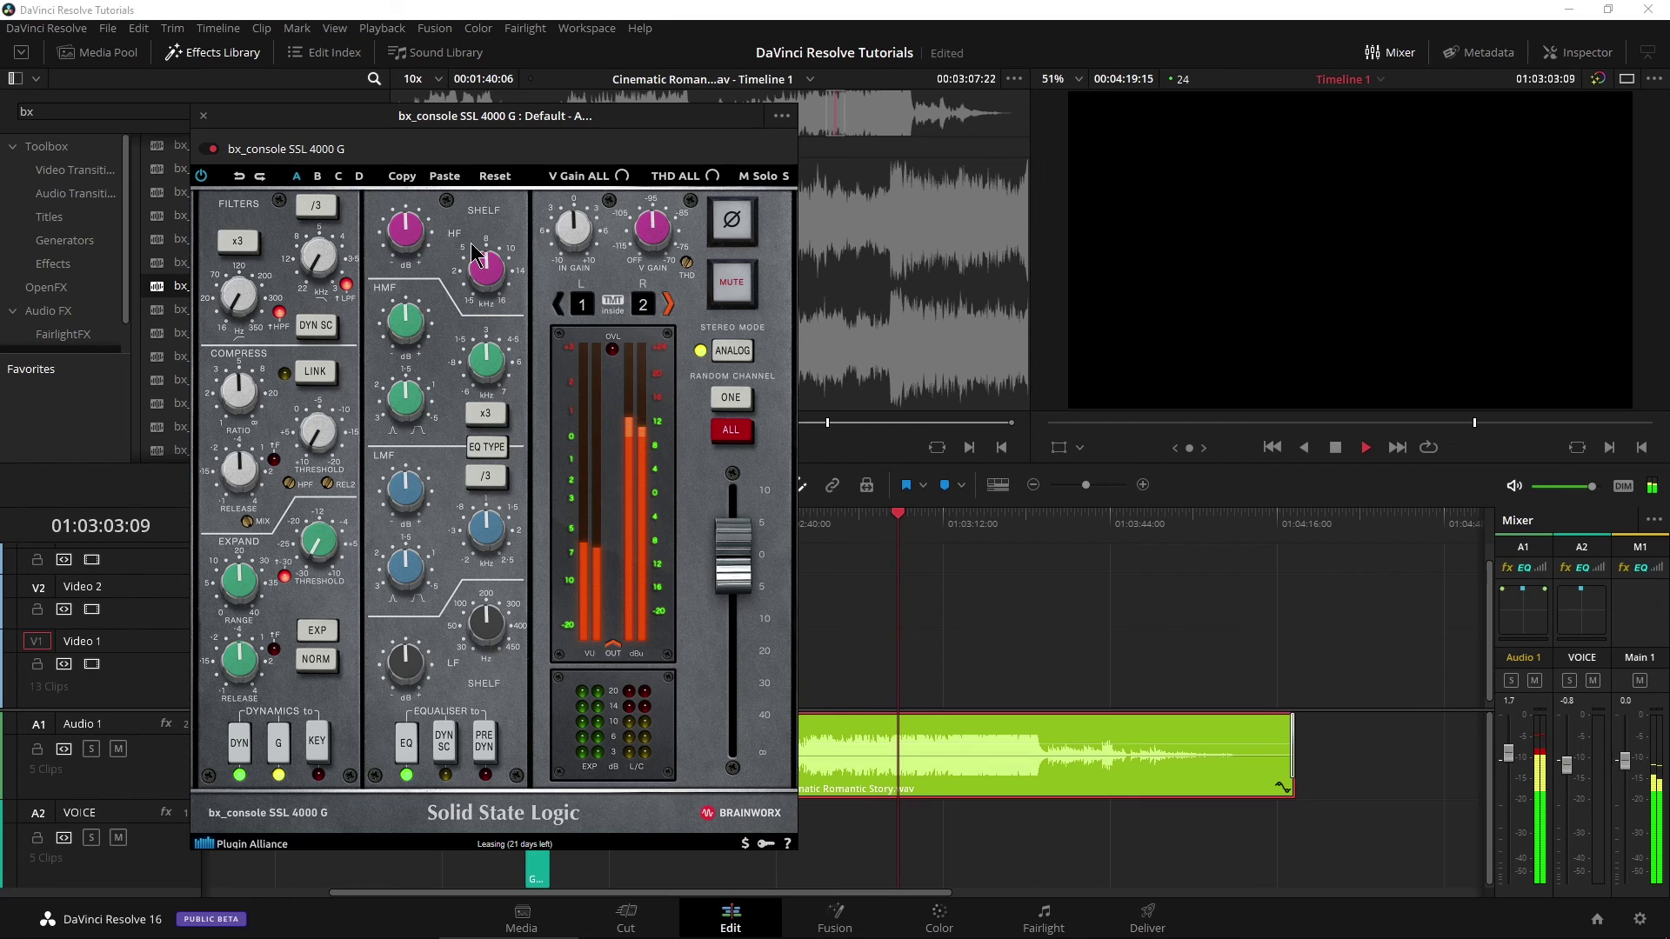
pyautogui.press('space')
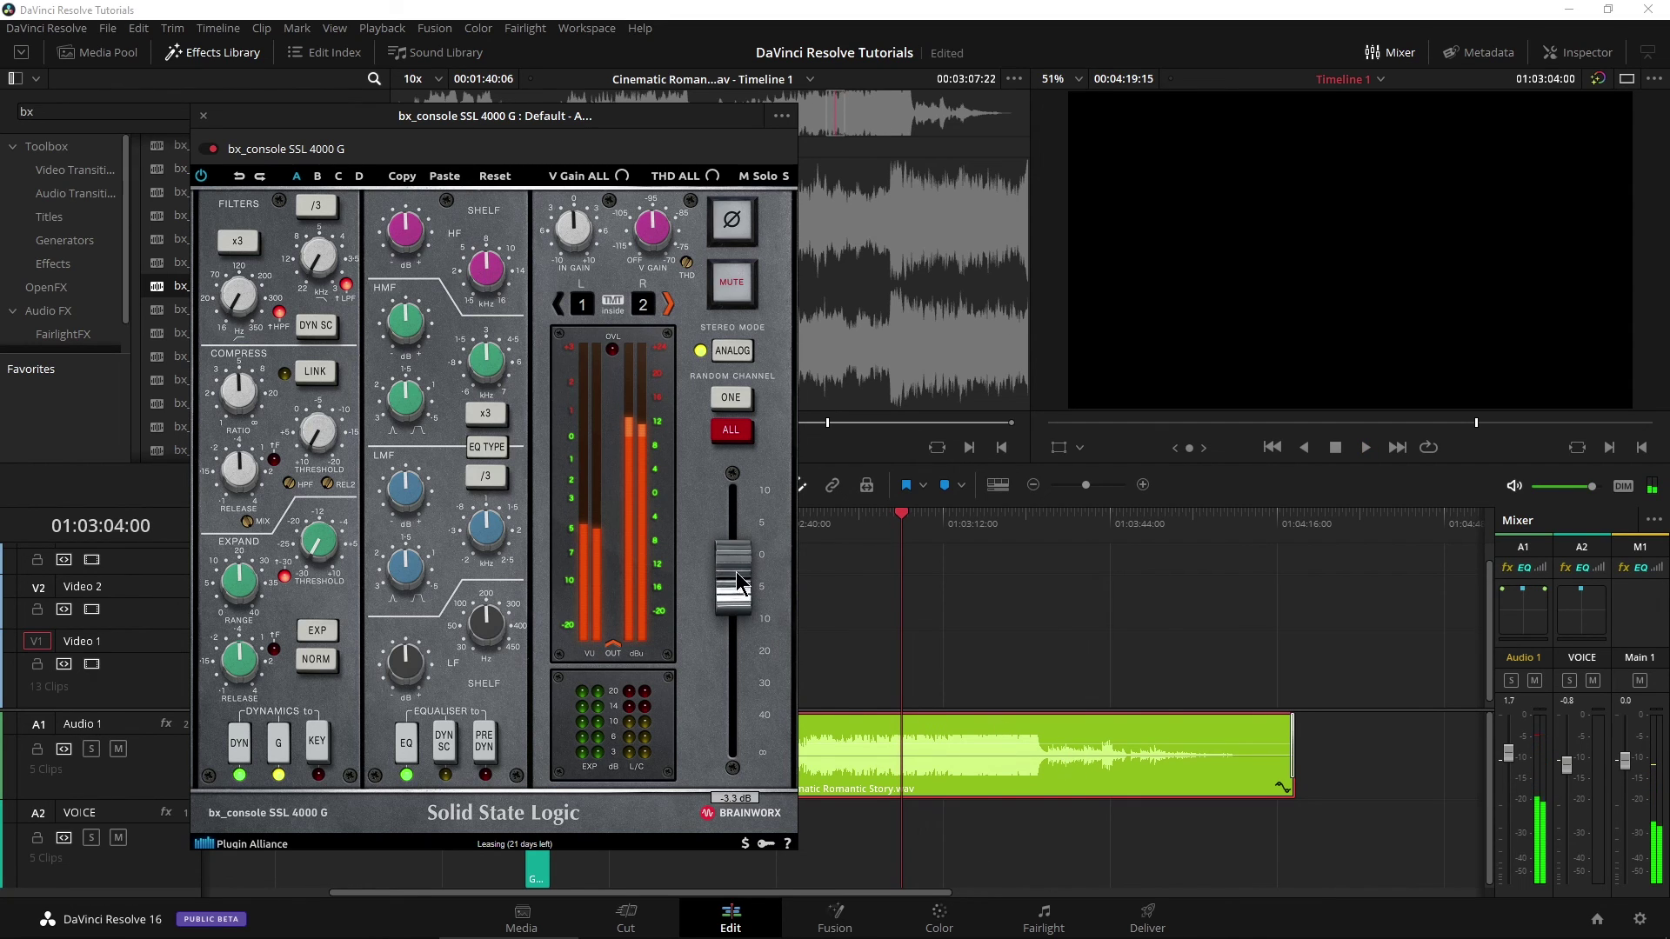
pyautogui.press('space')
pyautogui.moveTo(739, 566); pyautogui.dragTo(739, 726)
pyautogui.hotkey('shift', '7')
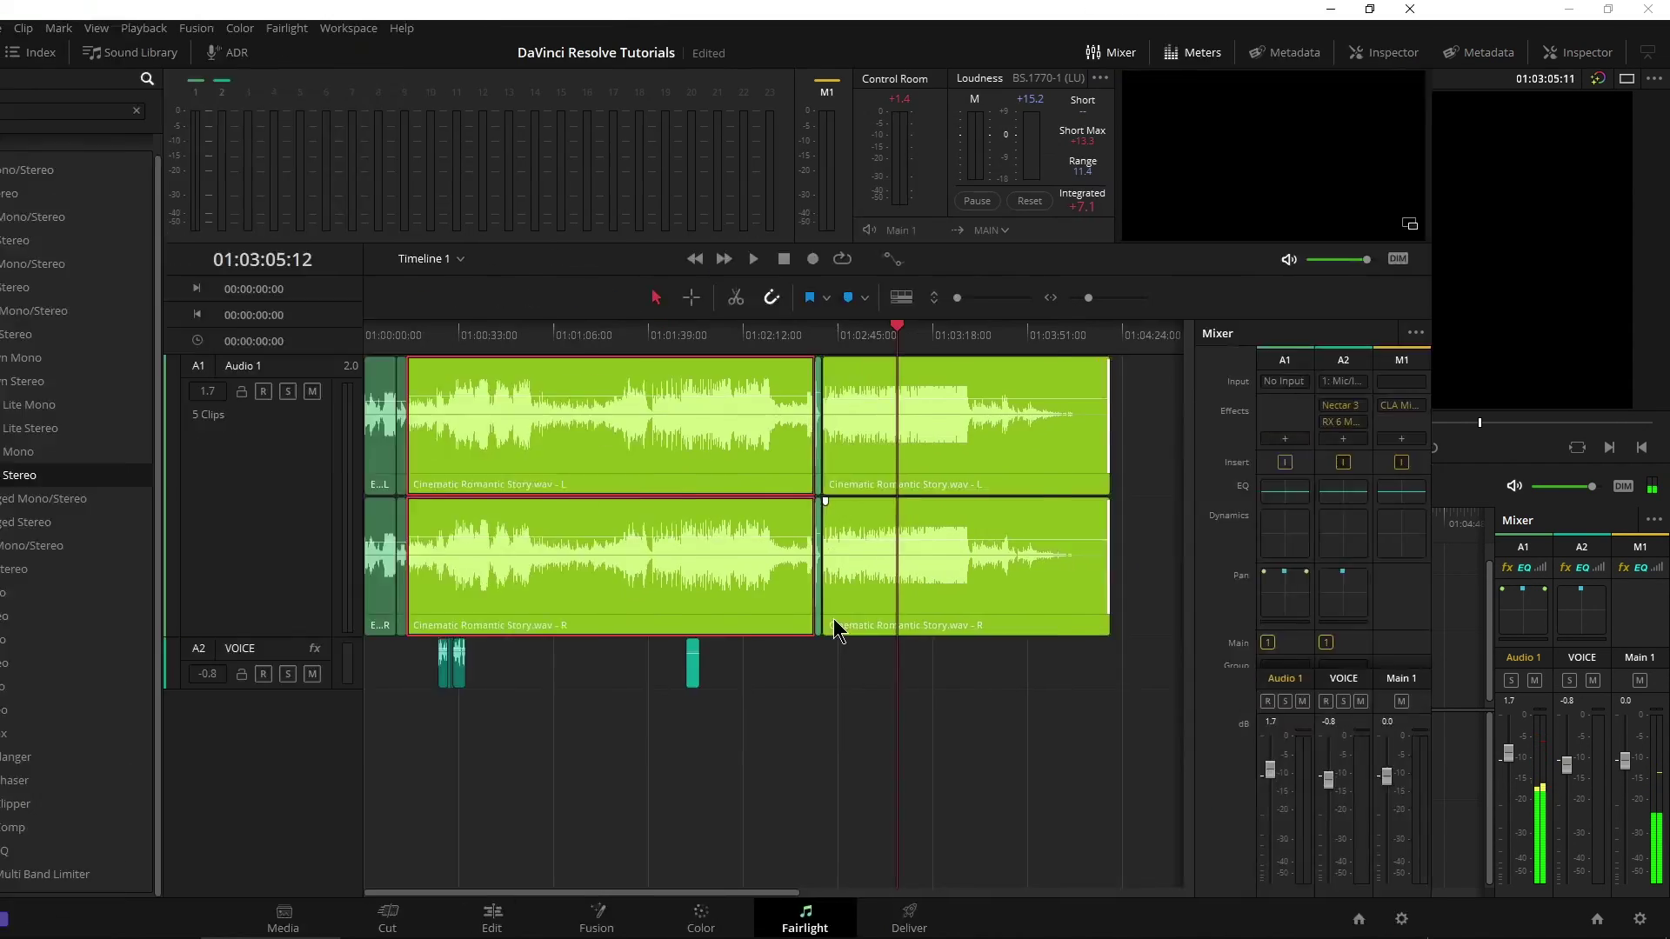
pyautogui.click(728, 920)
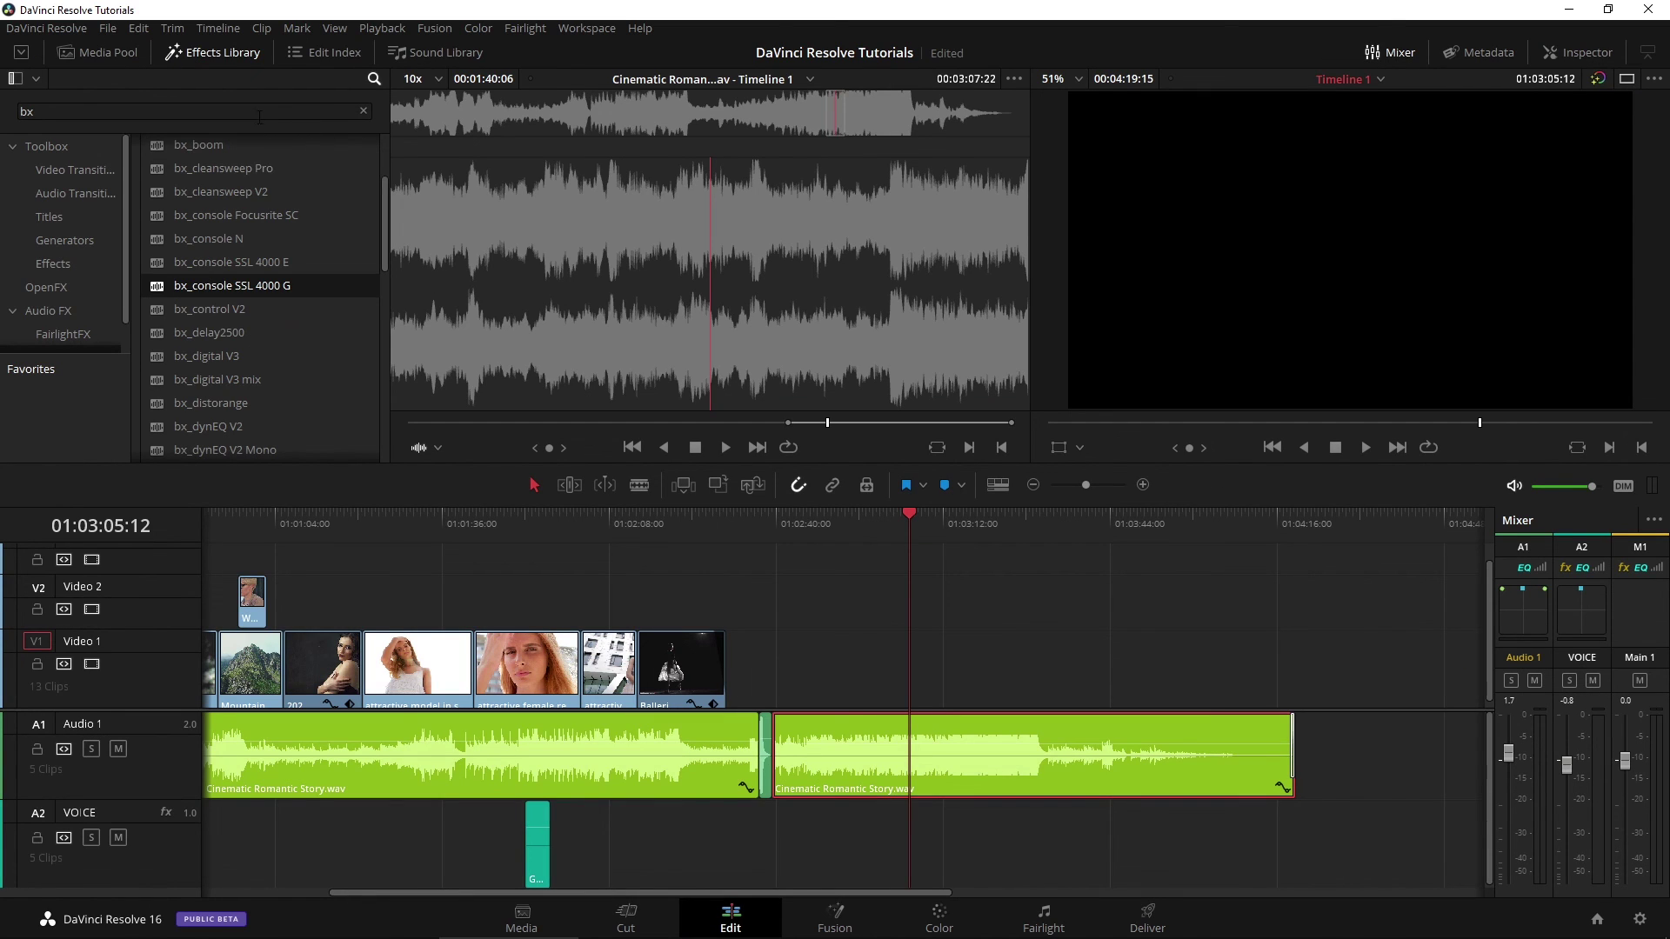
# Step: Search the VST Effects for "chor", apply AIR Multi-Chorus to the last Cinematic Romantic Story.wav clip and set its Mix to 81 %
pyautogui.doubleClick(98, 112)
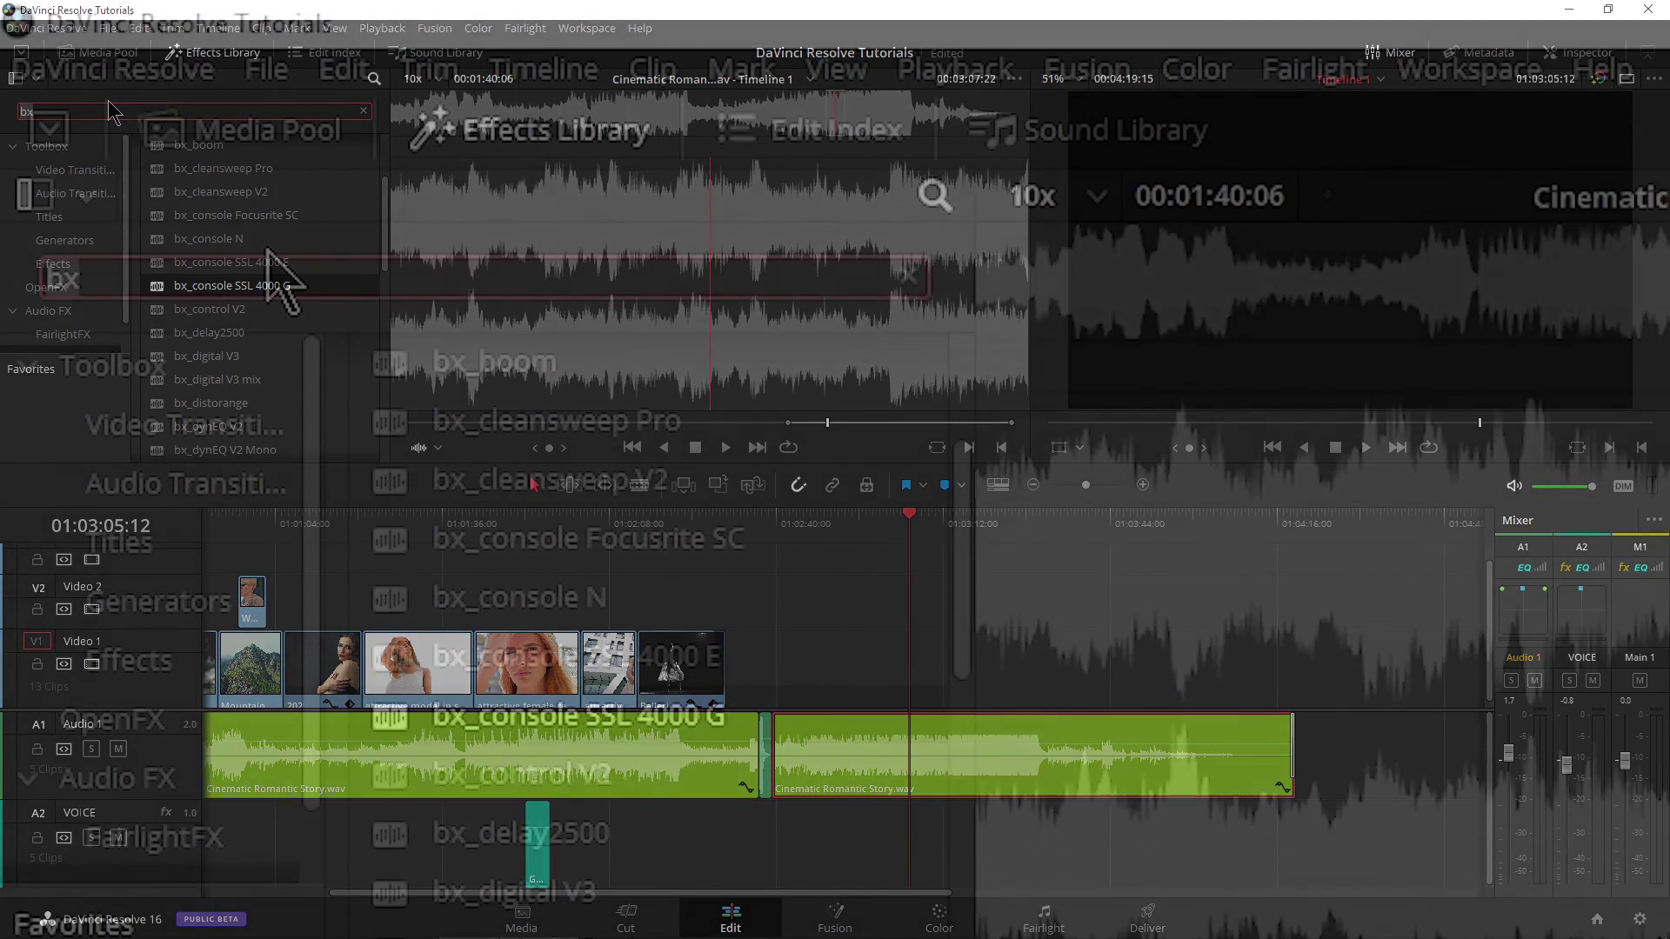
pyautogui.write('chor')
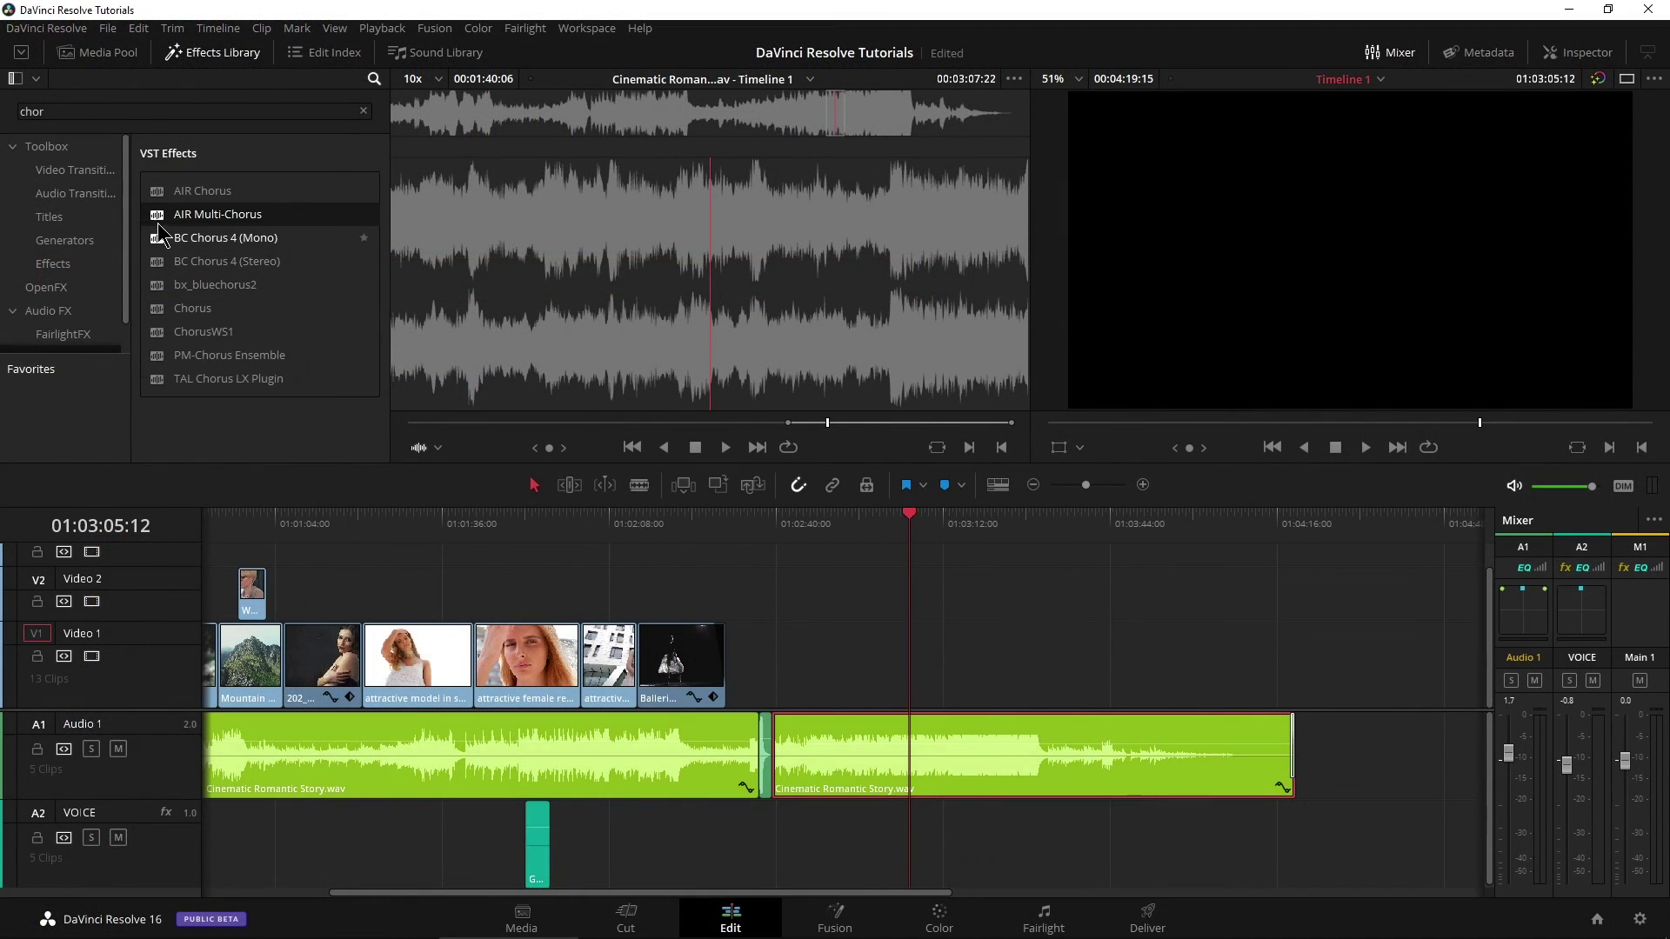
pyautogui.moveTo(160, 228); pyautogui.dragTo(859, 742)
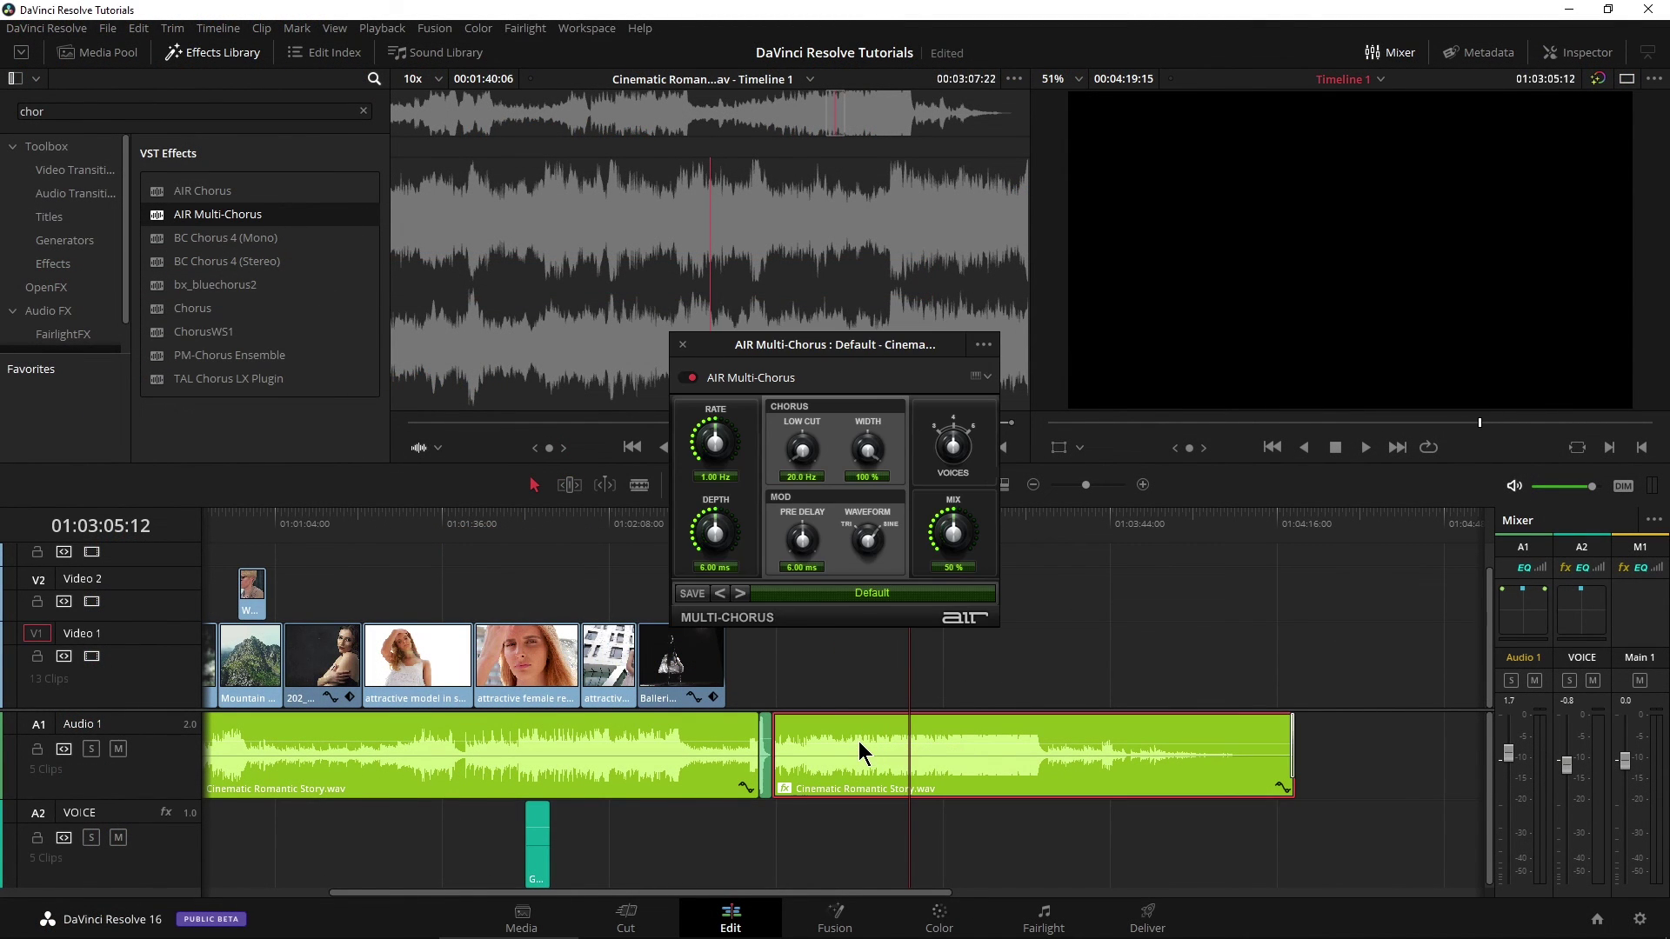
pyautogui.moveTo(826, 352); pyautogui.dragTo(894, 367)
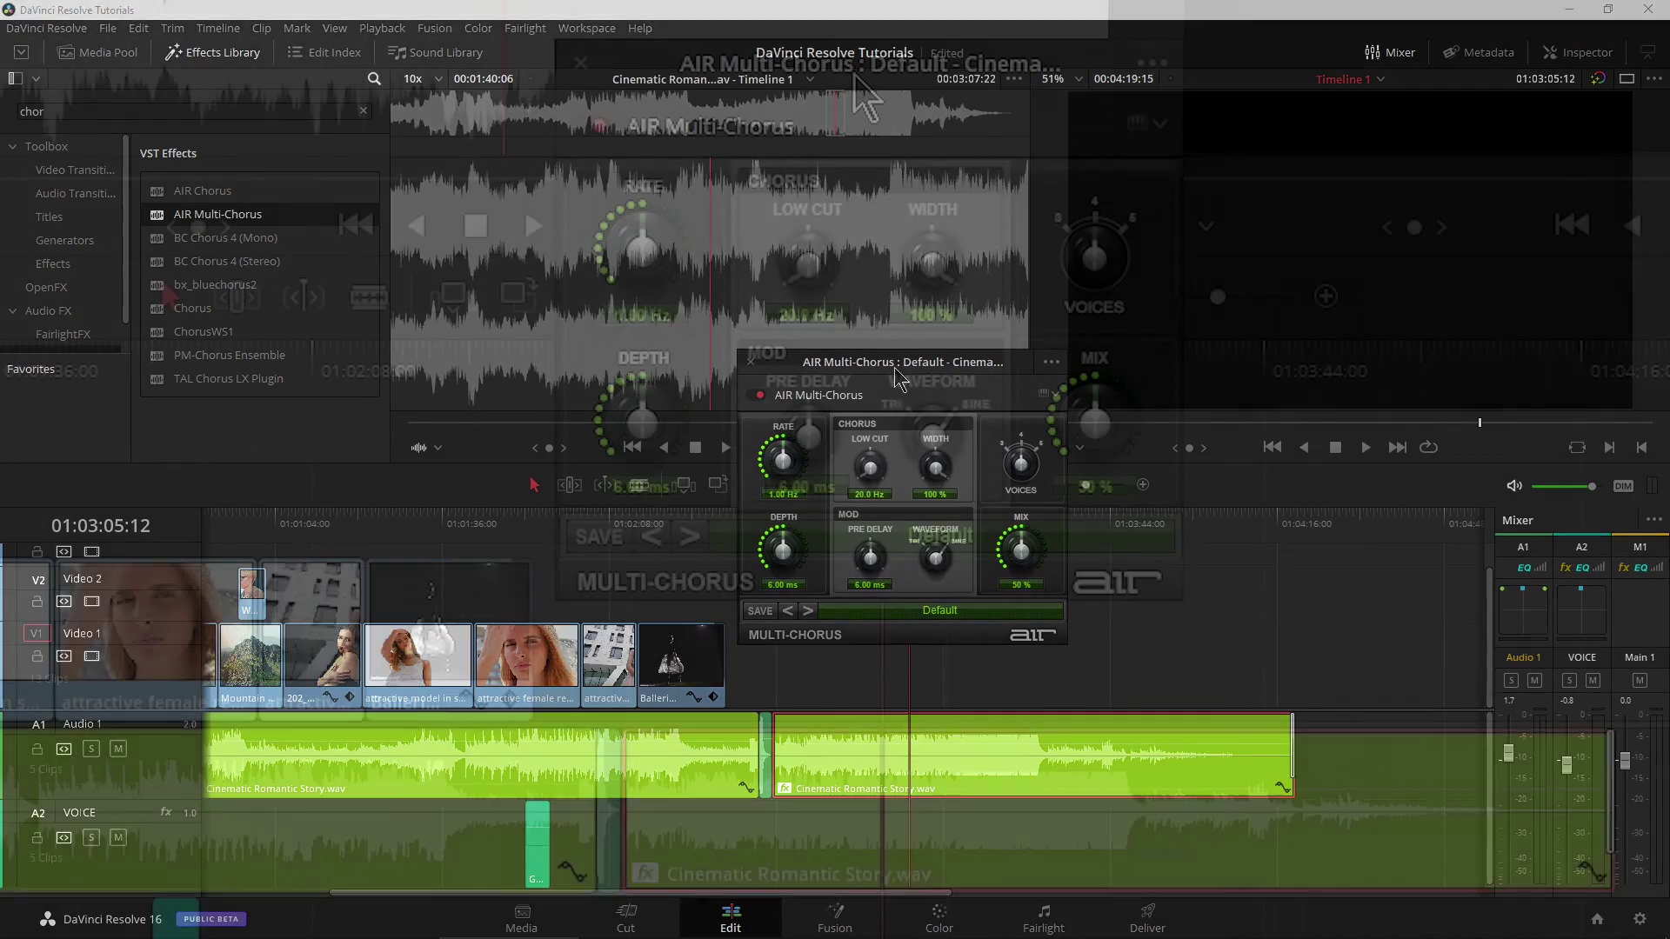
pyautogui.moveTo(1082, 428); pyautogui.dragTo(1087, 310)
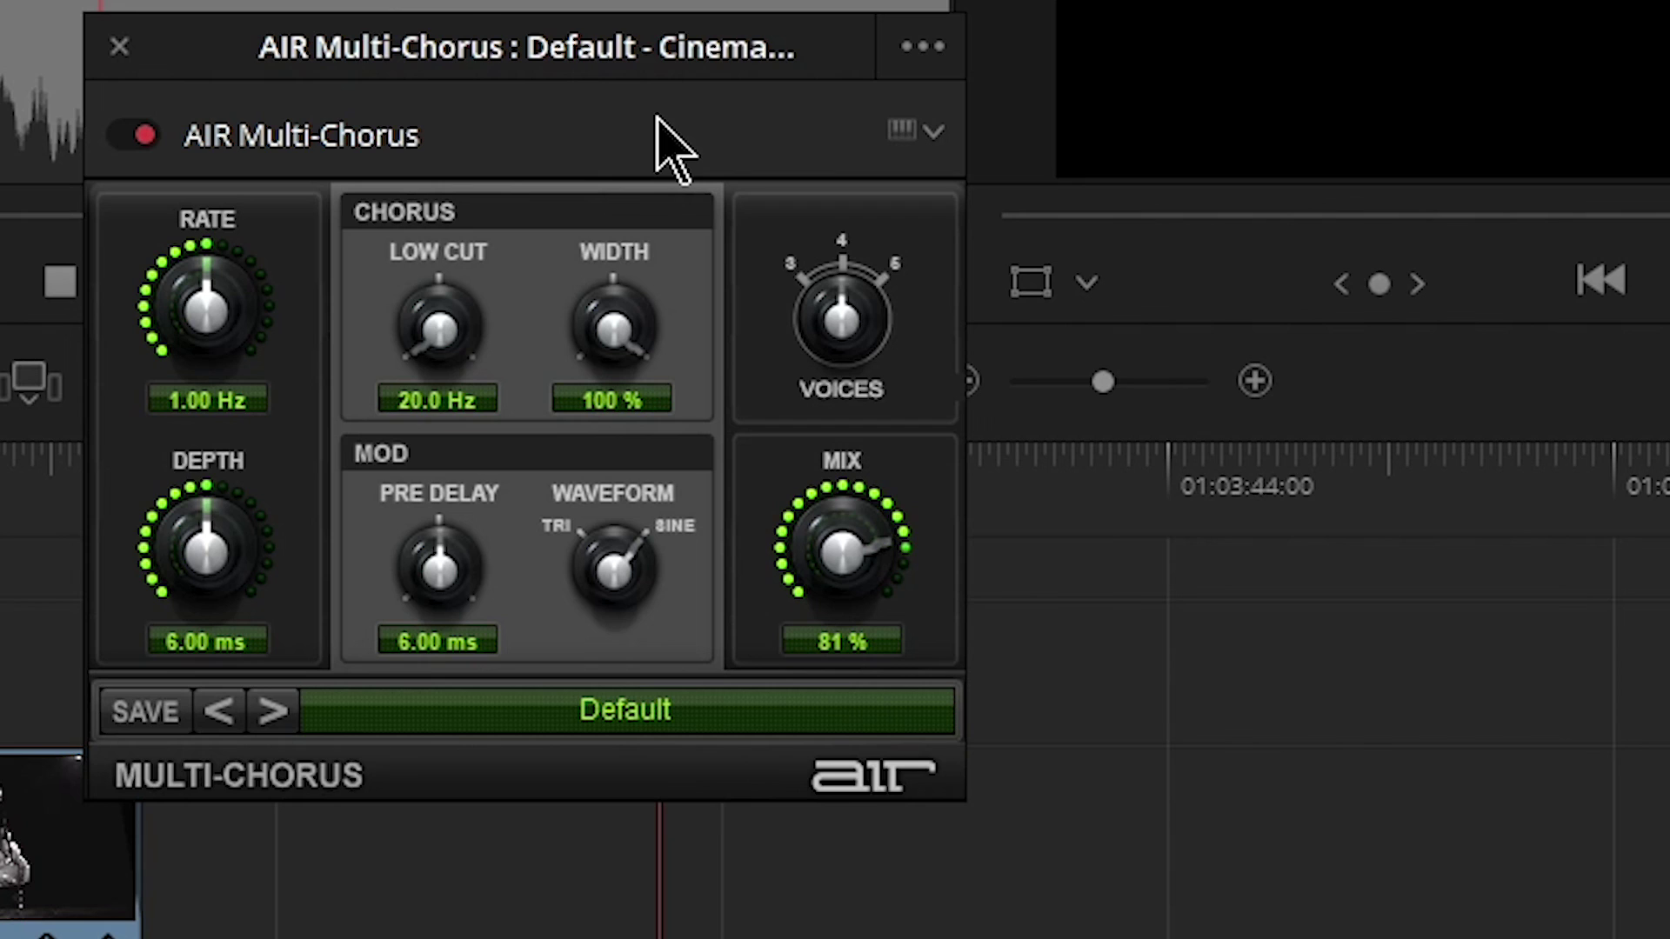
pyautogui.moveTo(634, 87); pyautogui.dragTo(752, 145)
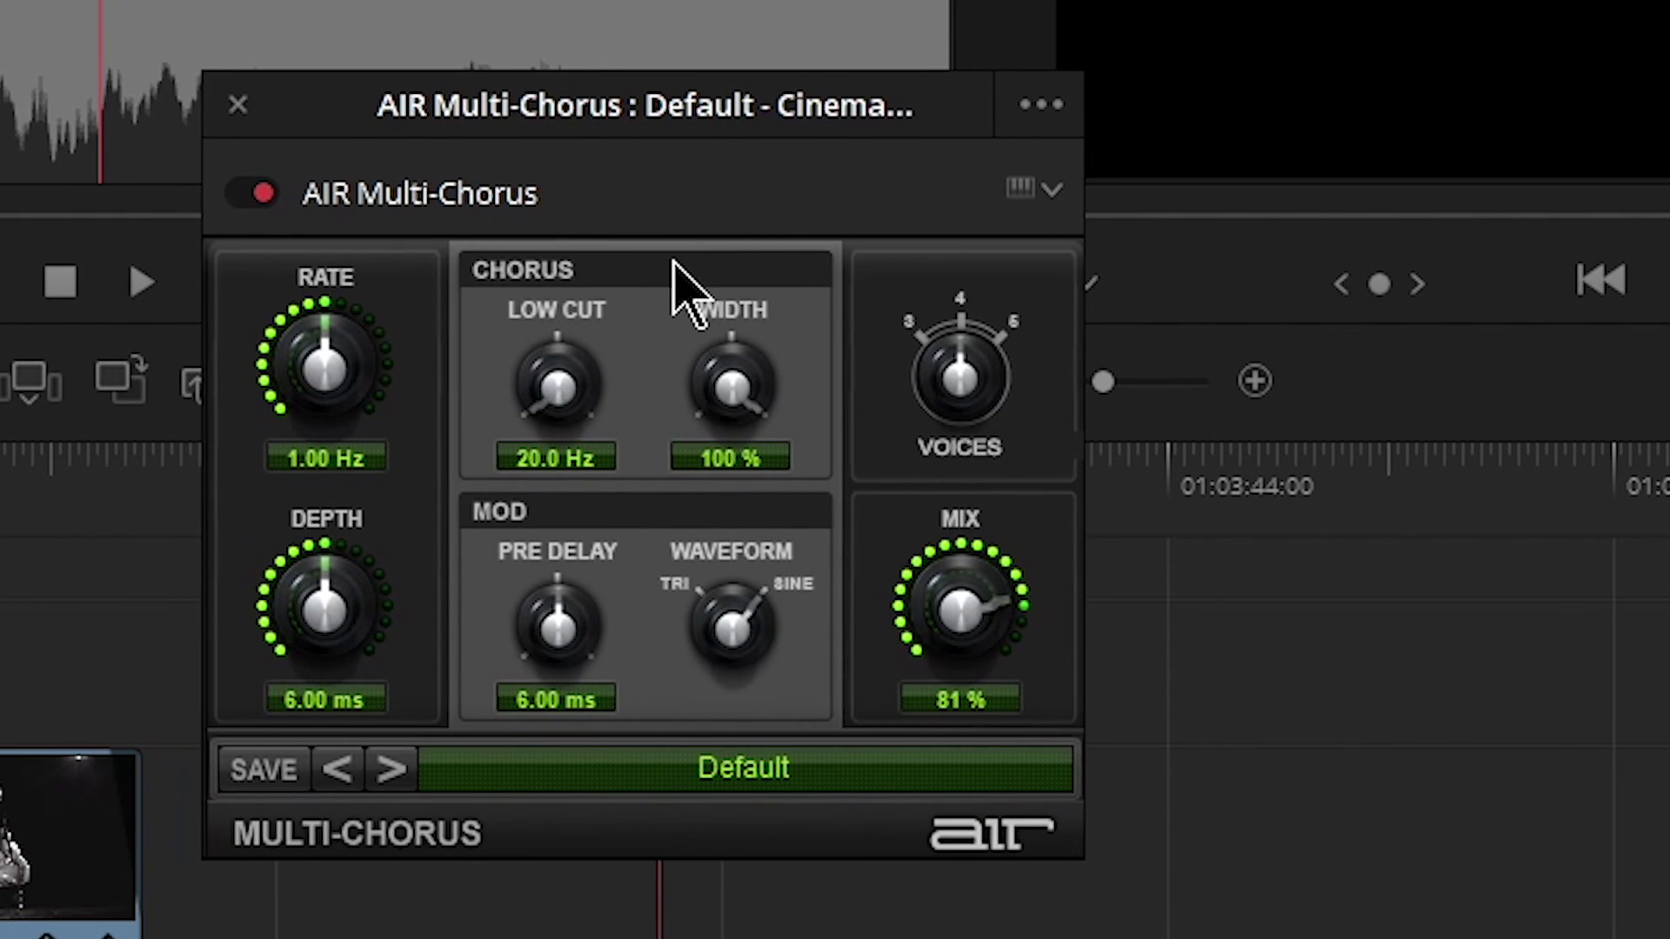
# Step: Bounce the AIR Multi-Chorus effect into the last audio clip and undo the bounce on the Fairlight page
pyautogui.click(1054, 106)
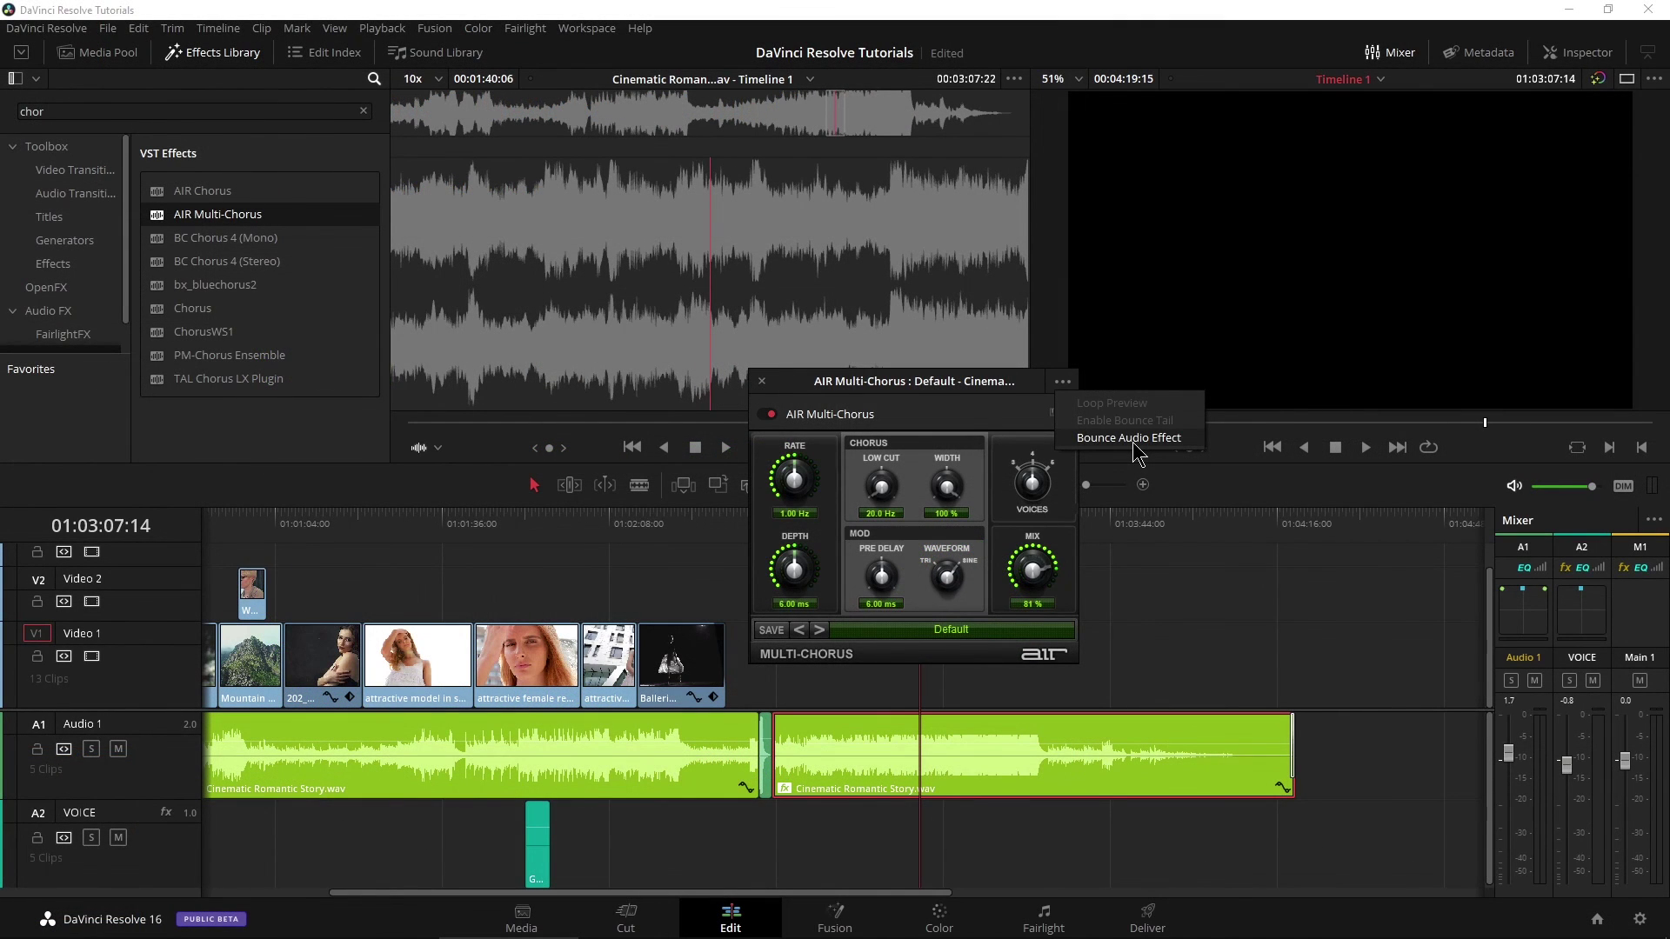
pyautogui.click(1229, 261)
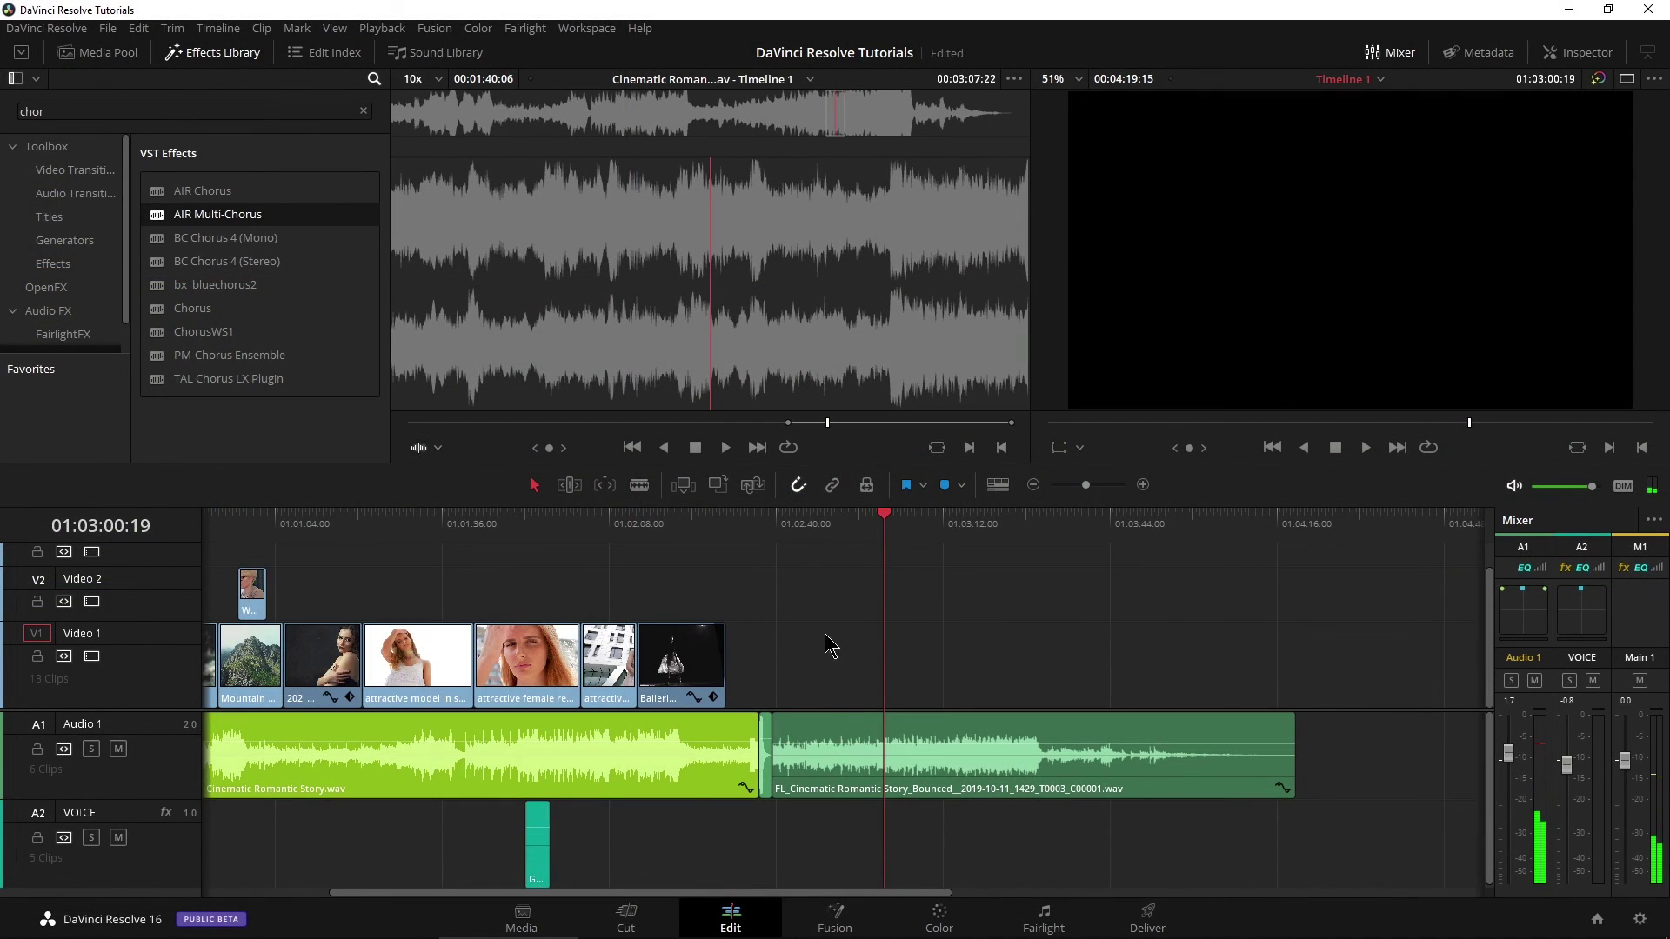
pyautogui.click(1044, 919)
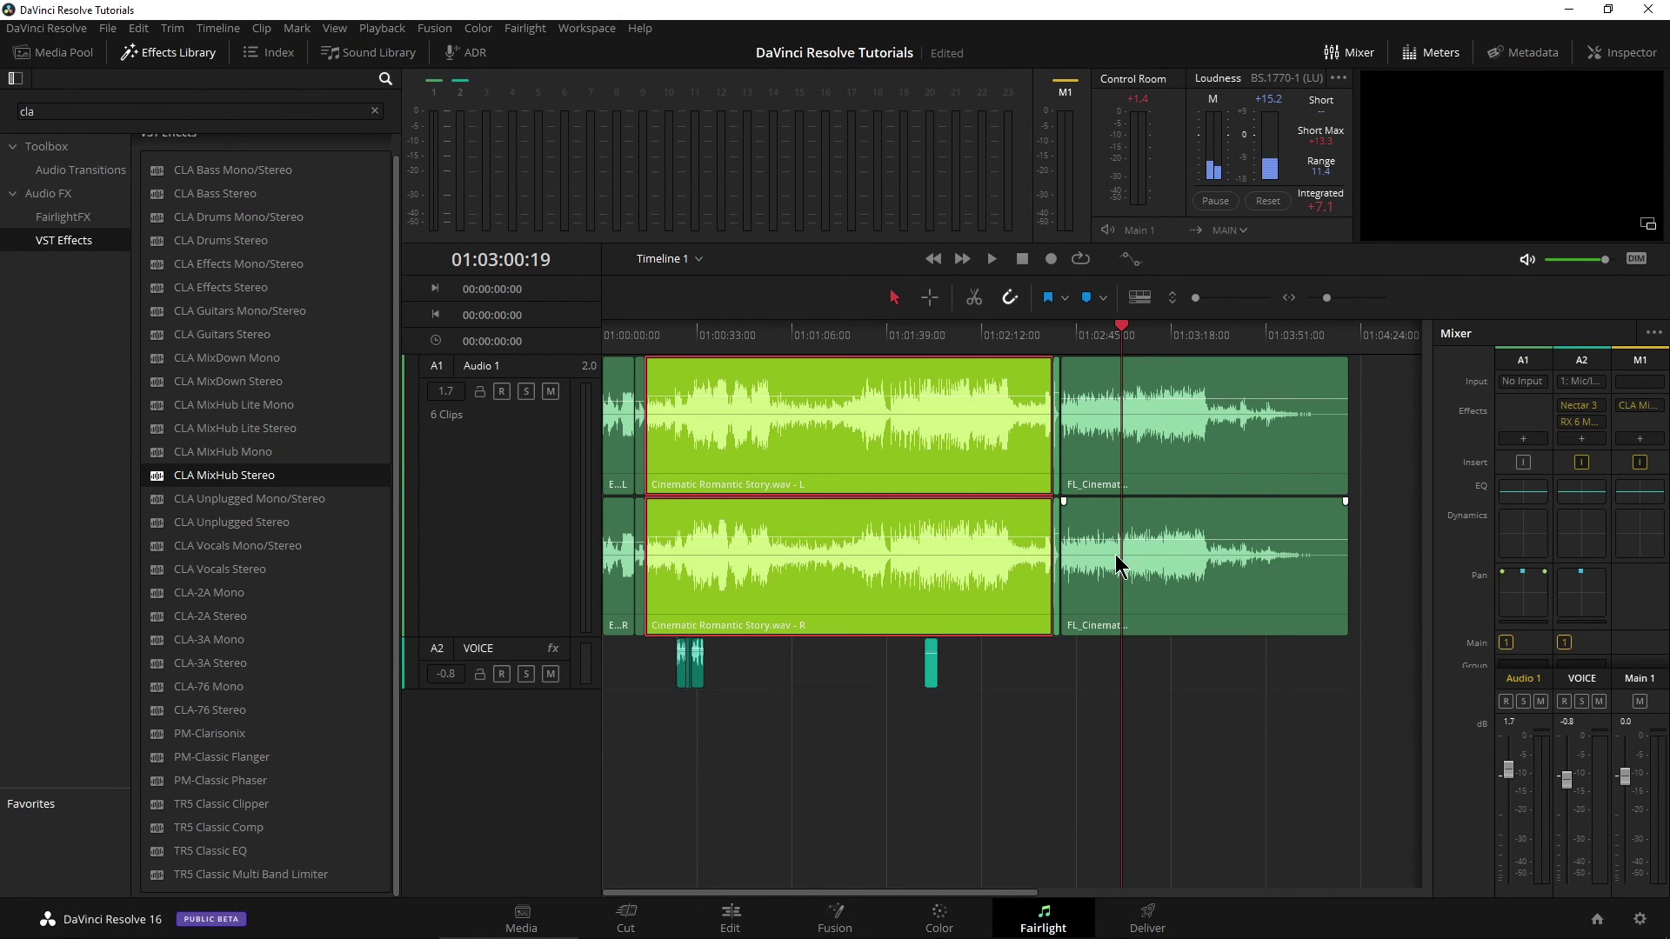
pyautogui.hotkey('ctrl', 'z')
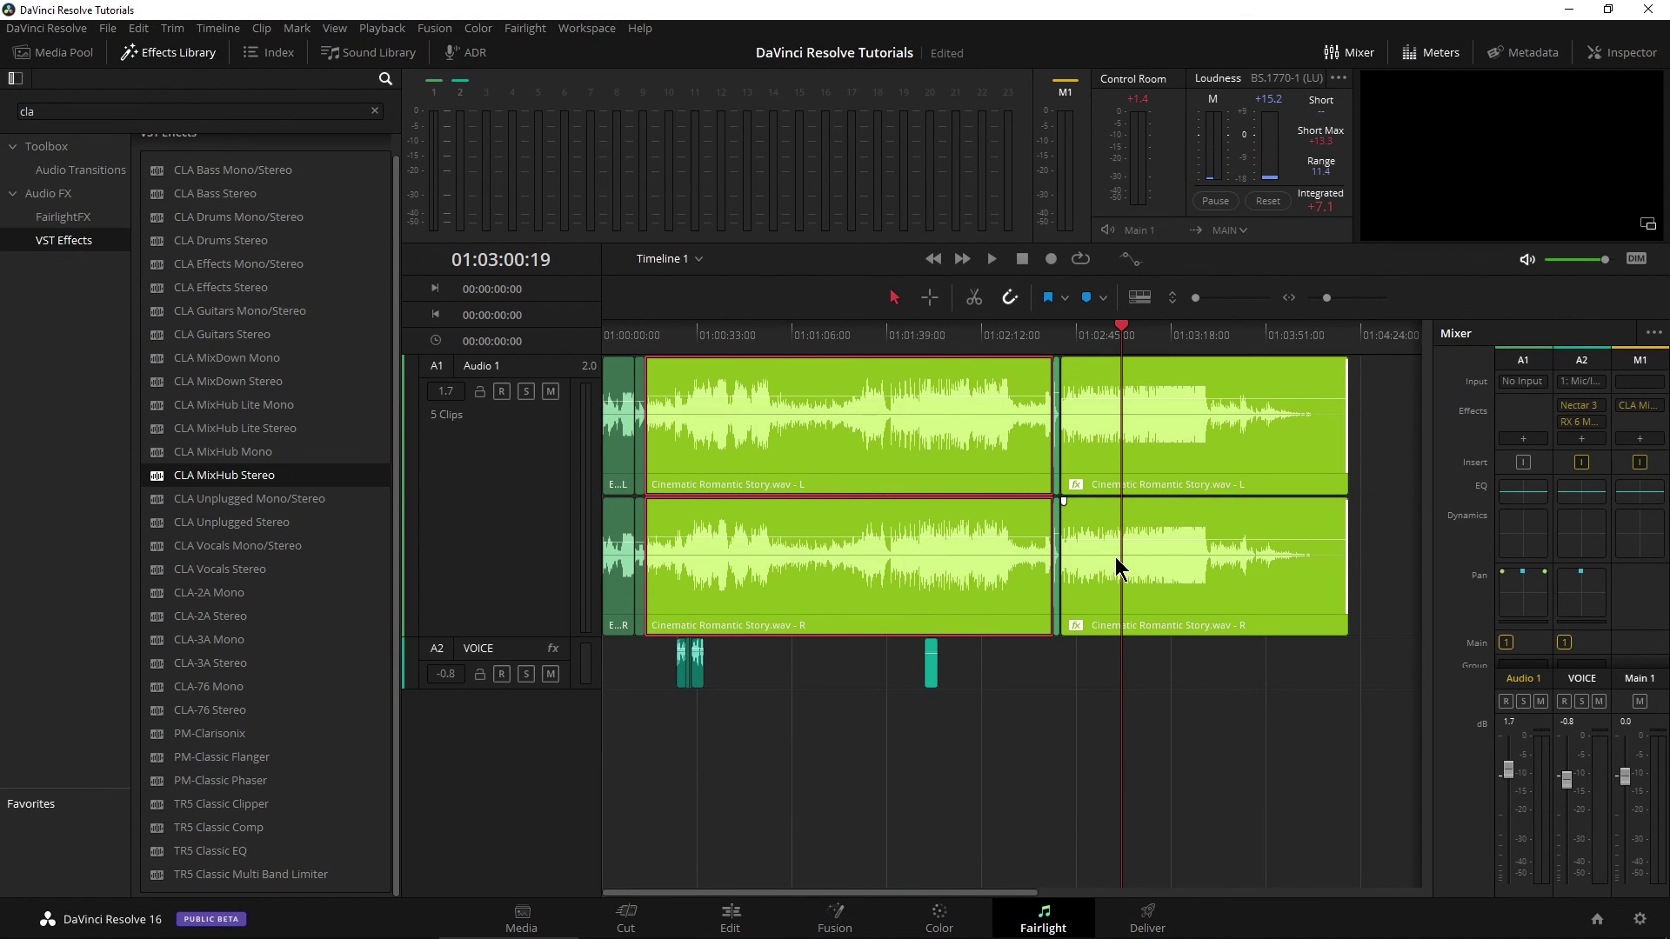
# Step: Remove the Volume, Plugins and Equalizer audio attributes from the last Cinematic Romantic Story.wav clip on the Fairlight page
pyautogui.rightClick(1117, 568)
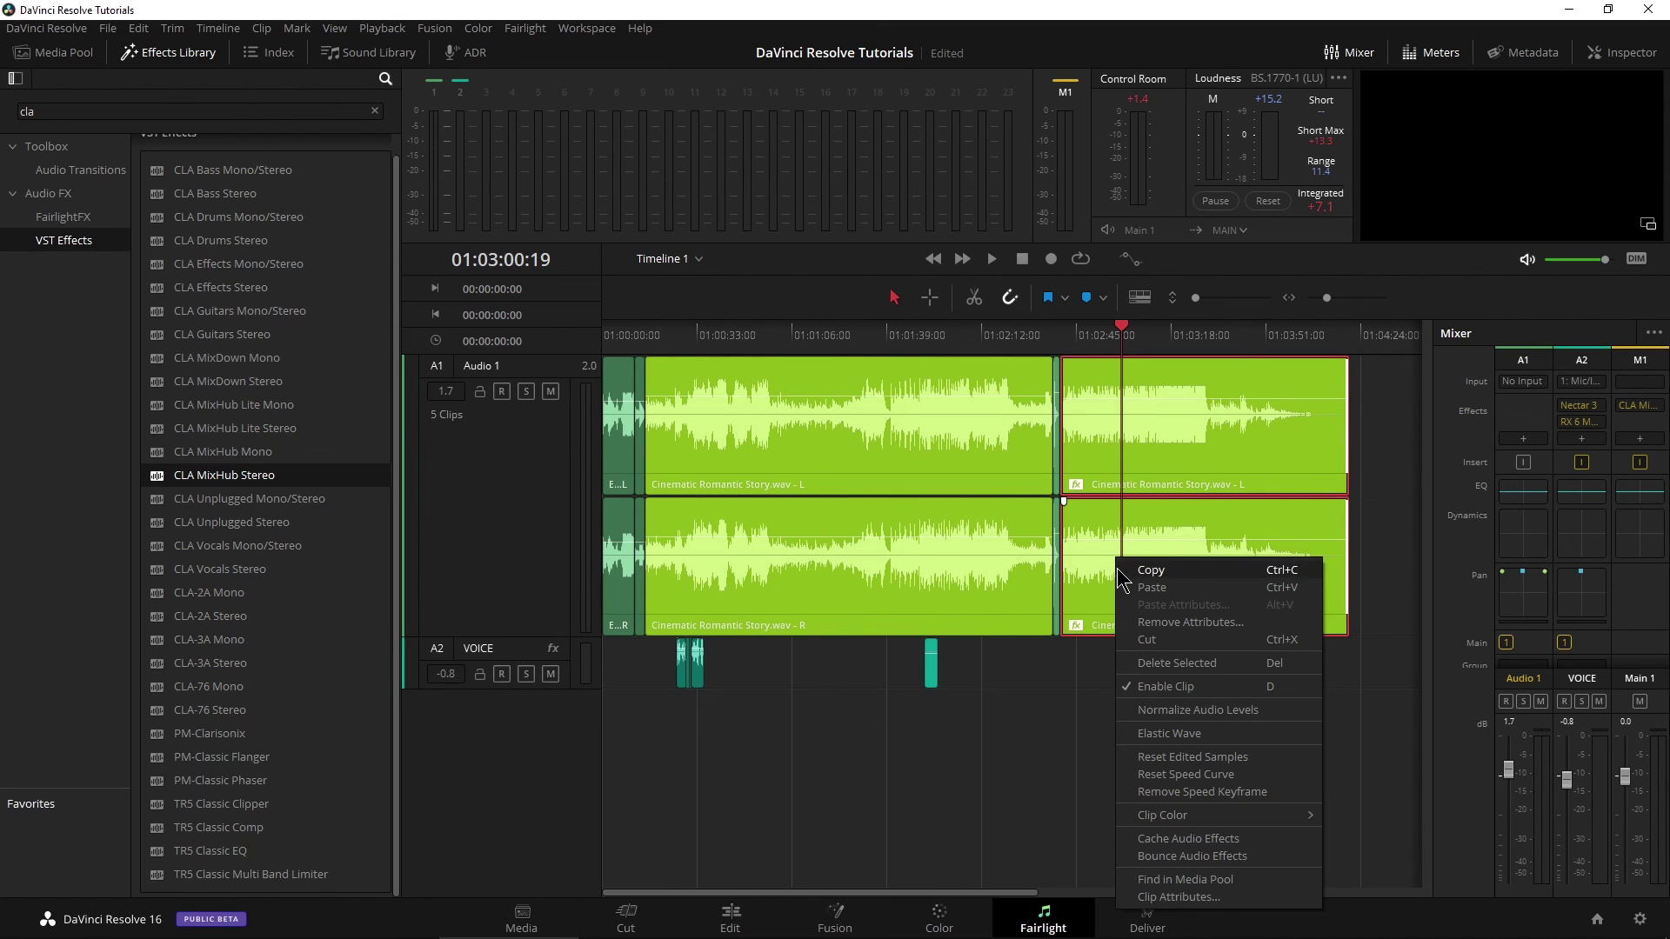
pyautogui.click(1190, 622)
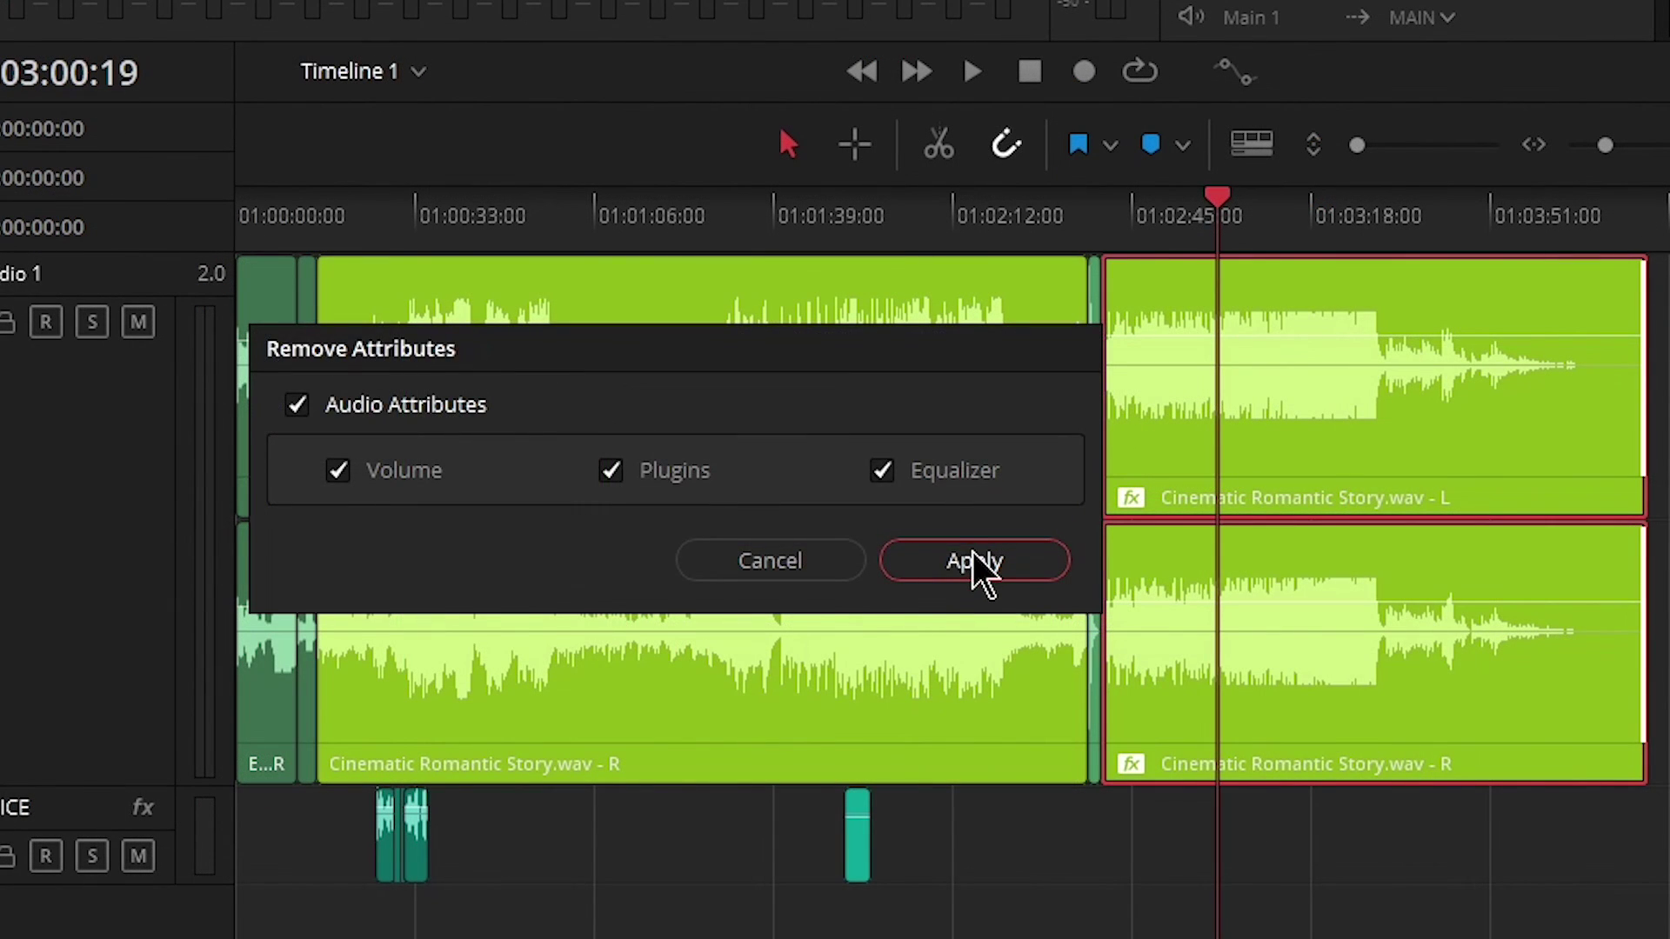
pyautogui.click(993, 517)
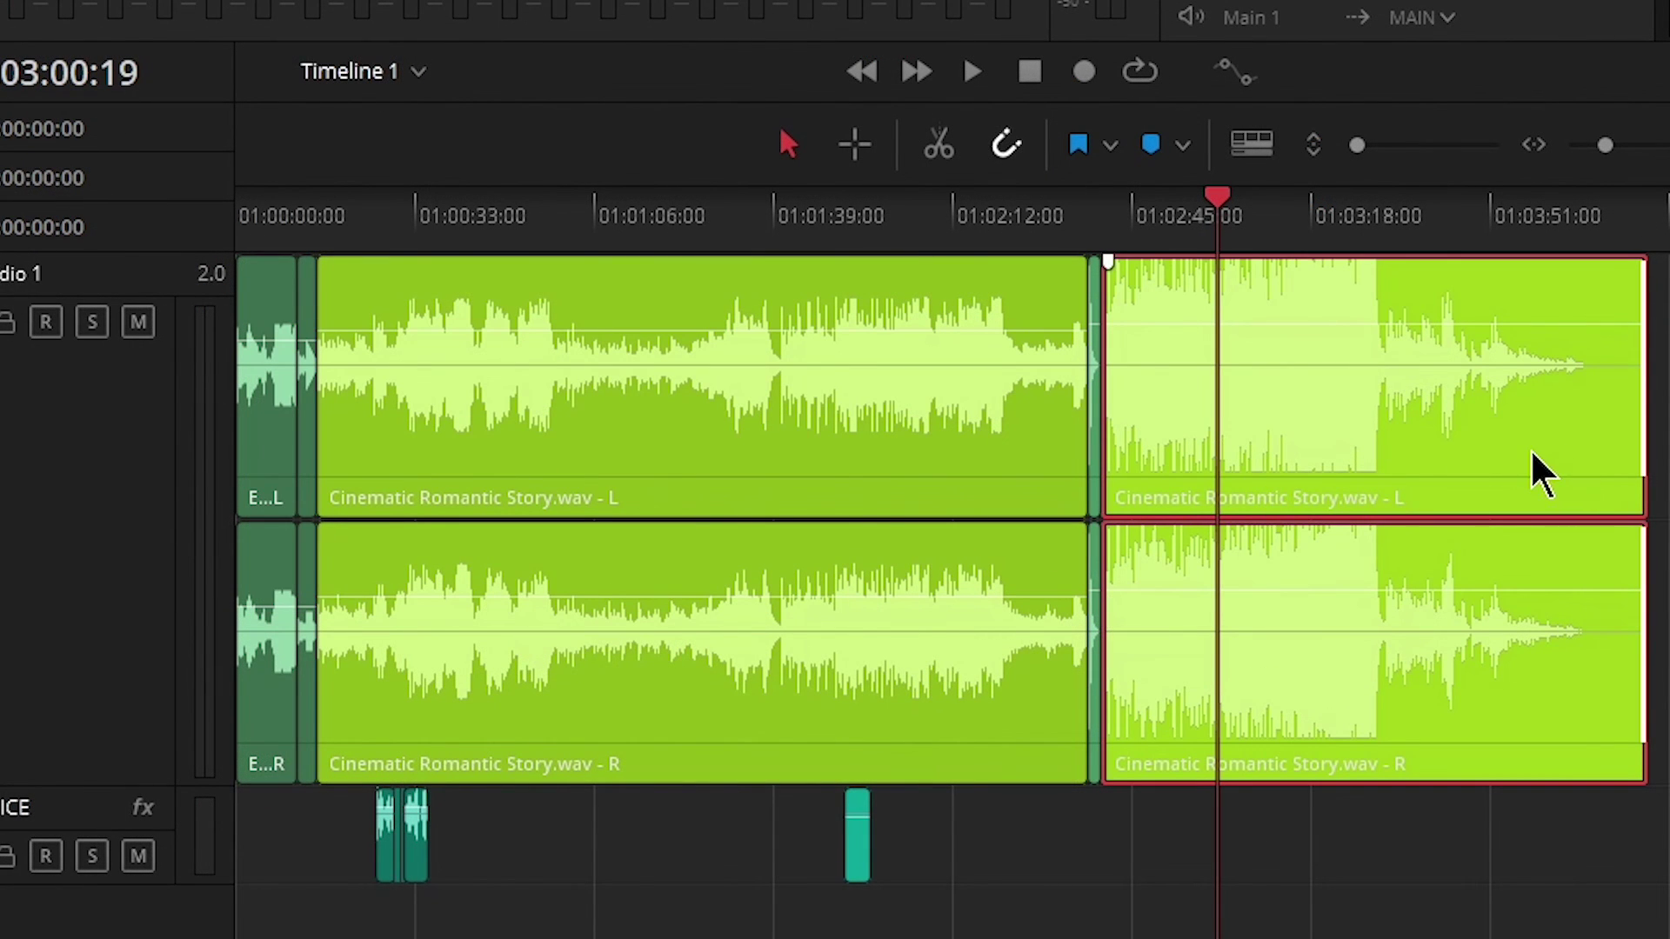
# Step: Lower the volume line of the last Cinematic Romantic Story.wav clip slightly and return to the Fairlight page
pyautogui.moveTo(1411, 322); pyautogui.dragTo(1409, 335)
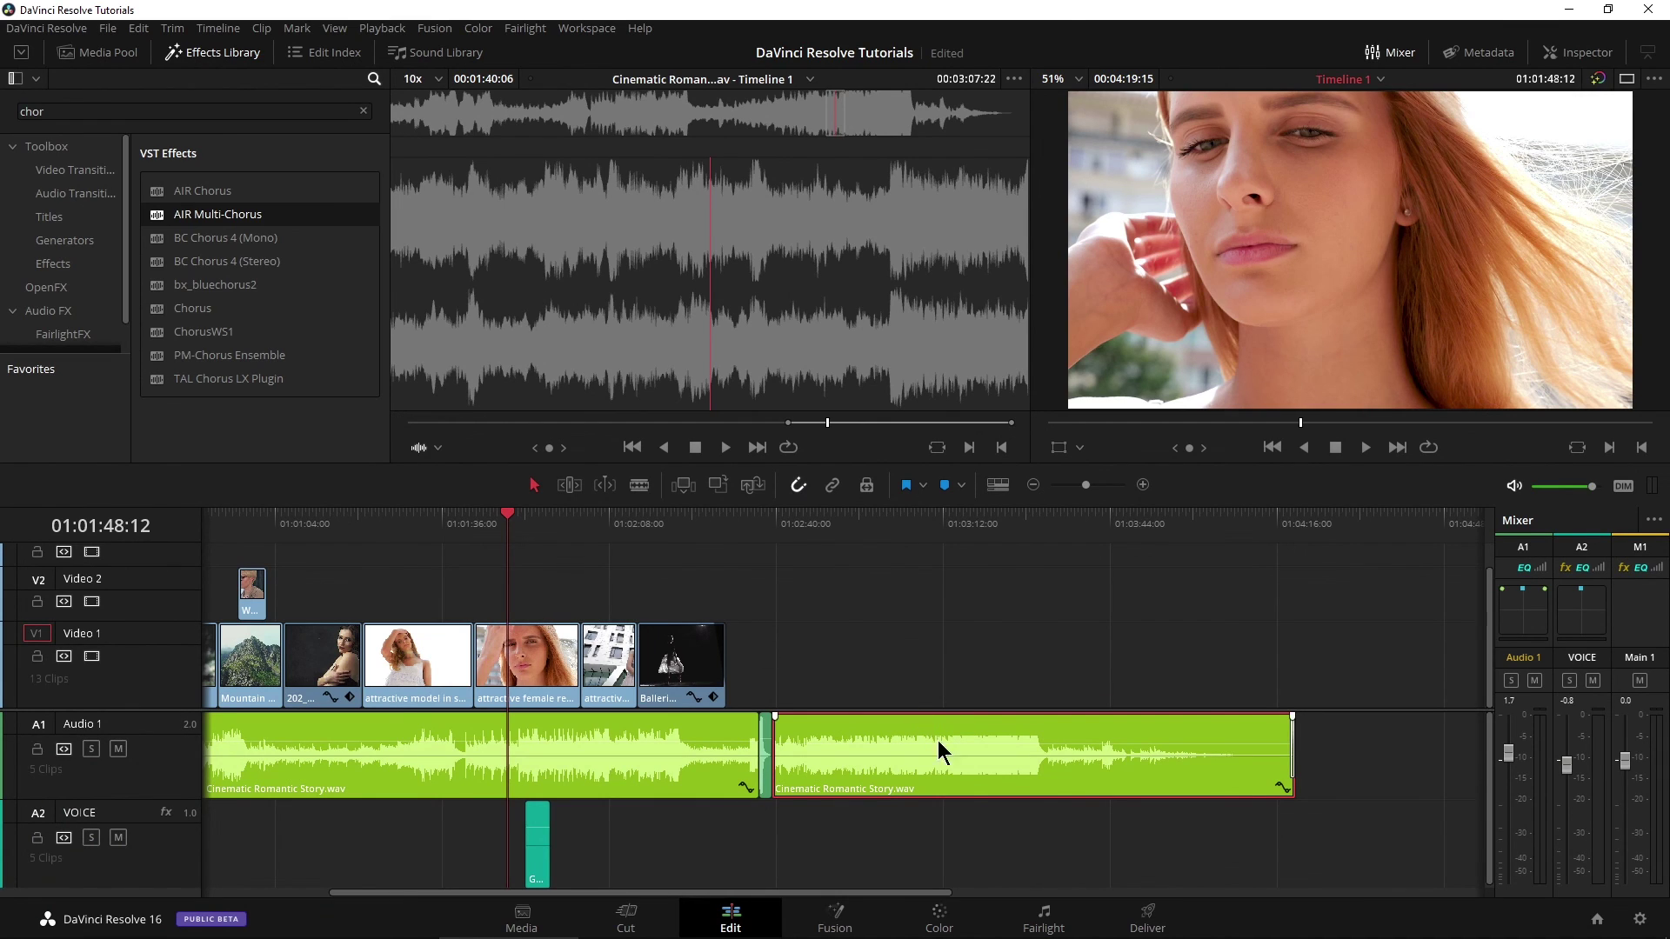
pyautogui.click(1045, 919)
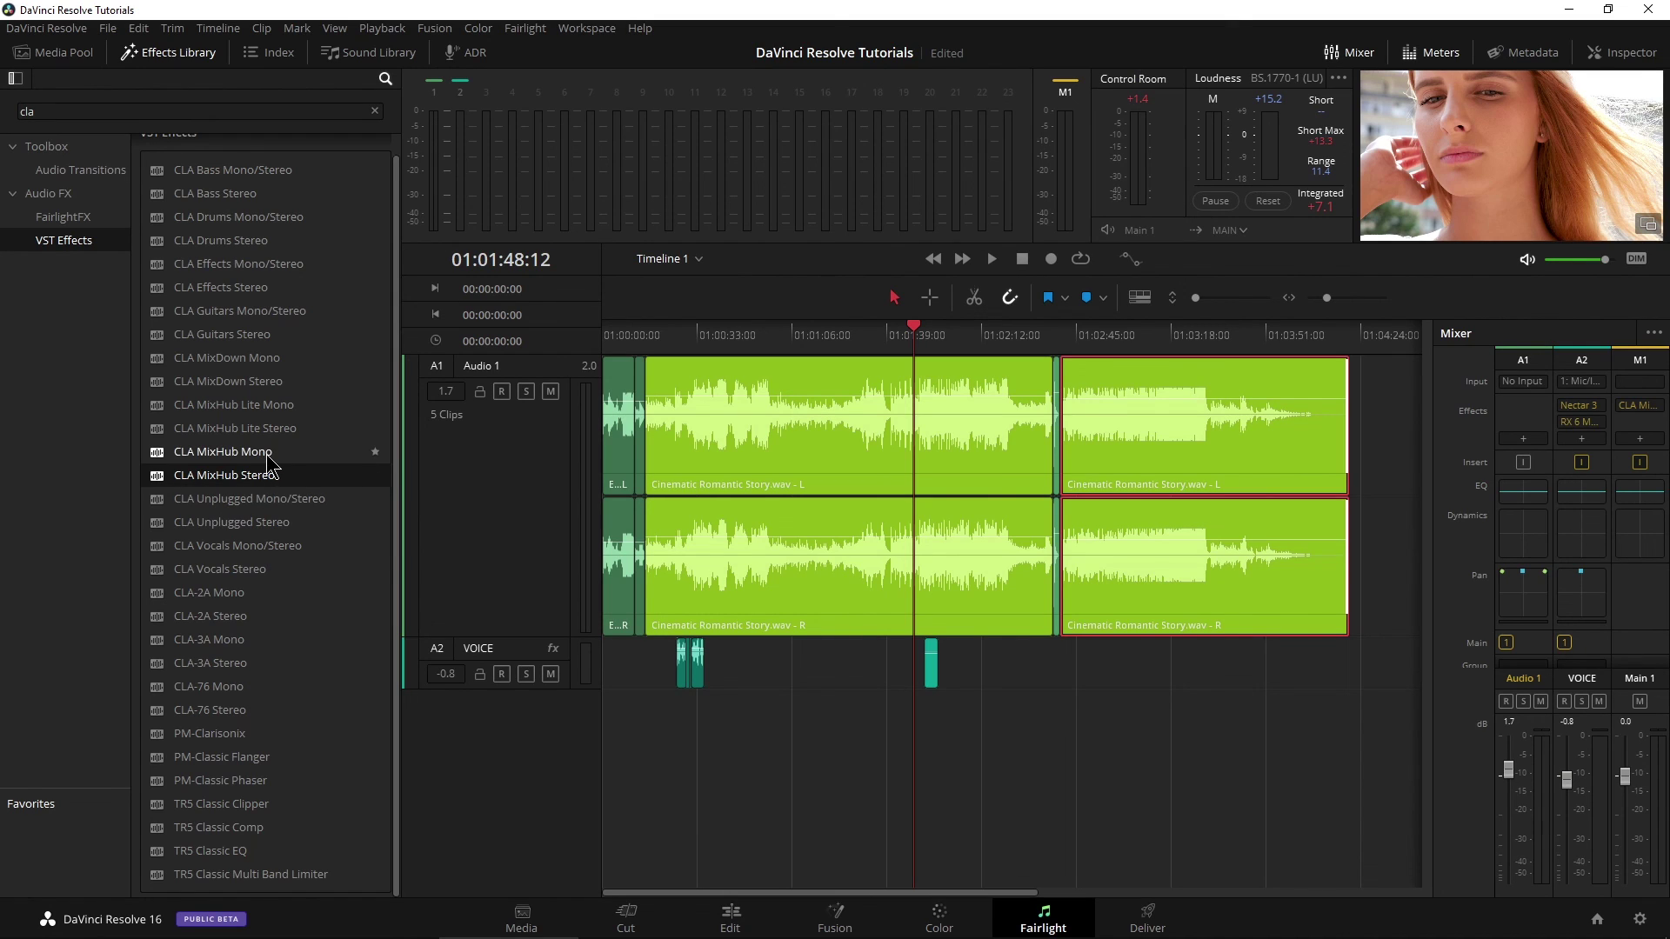
# Step: Search the VST Effects for "bx", apply bx_meter to the Main 1 output and play the last audio clip through it
pyautogui.scroll(1, 269, 465)
pyautogui.click(22, 112)
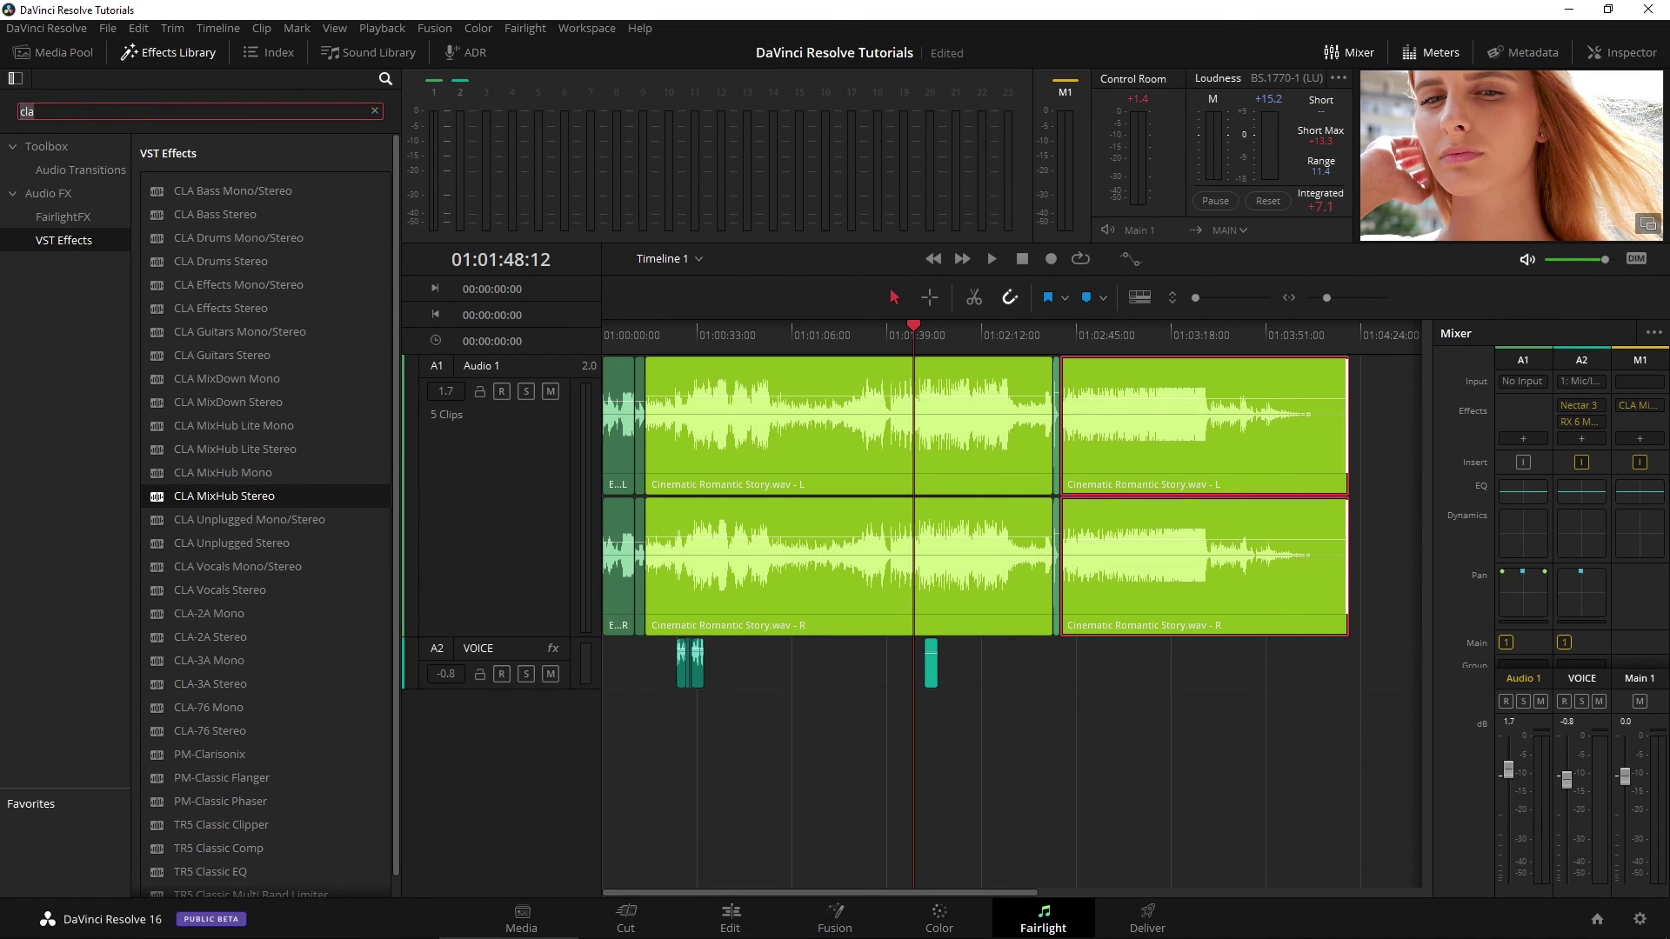
pyautogui.hotkey('ctrl', 'a')
pyautogui.write('bx')
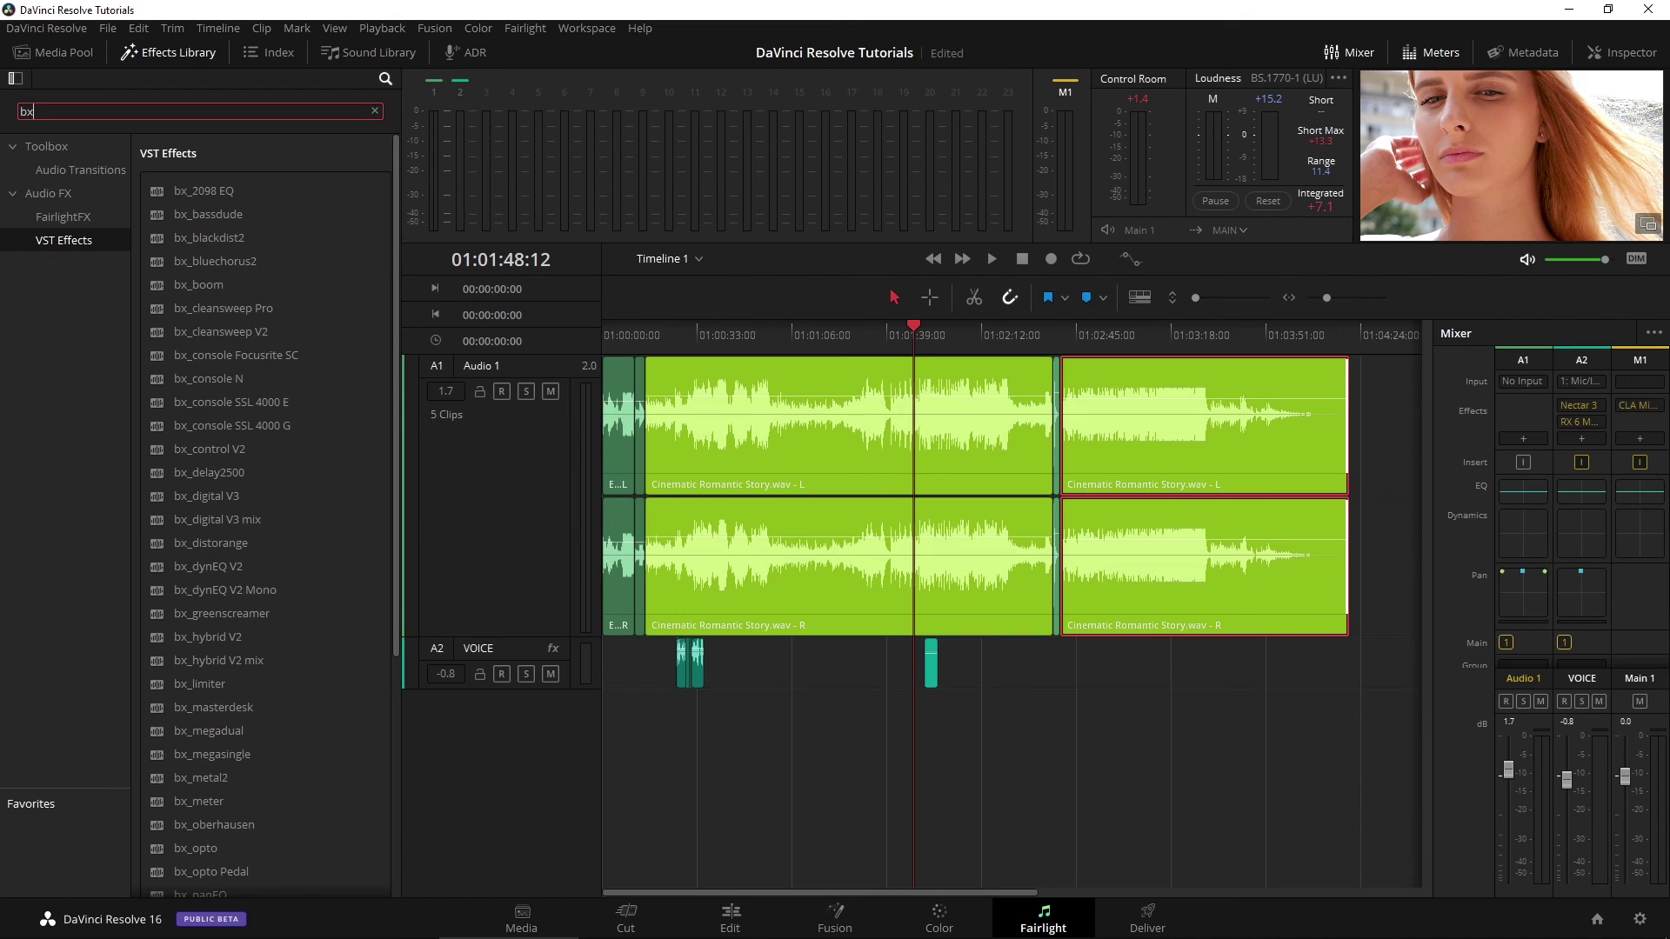
pyautogui.scroll(-5, 243, 404)
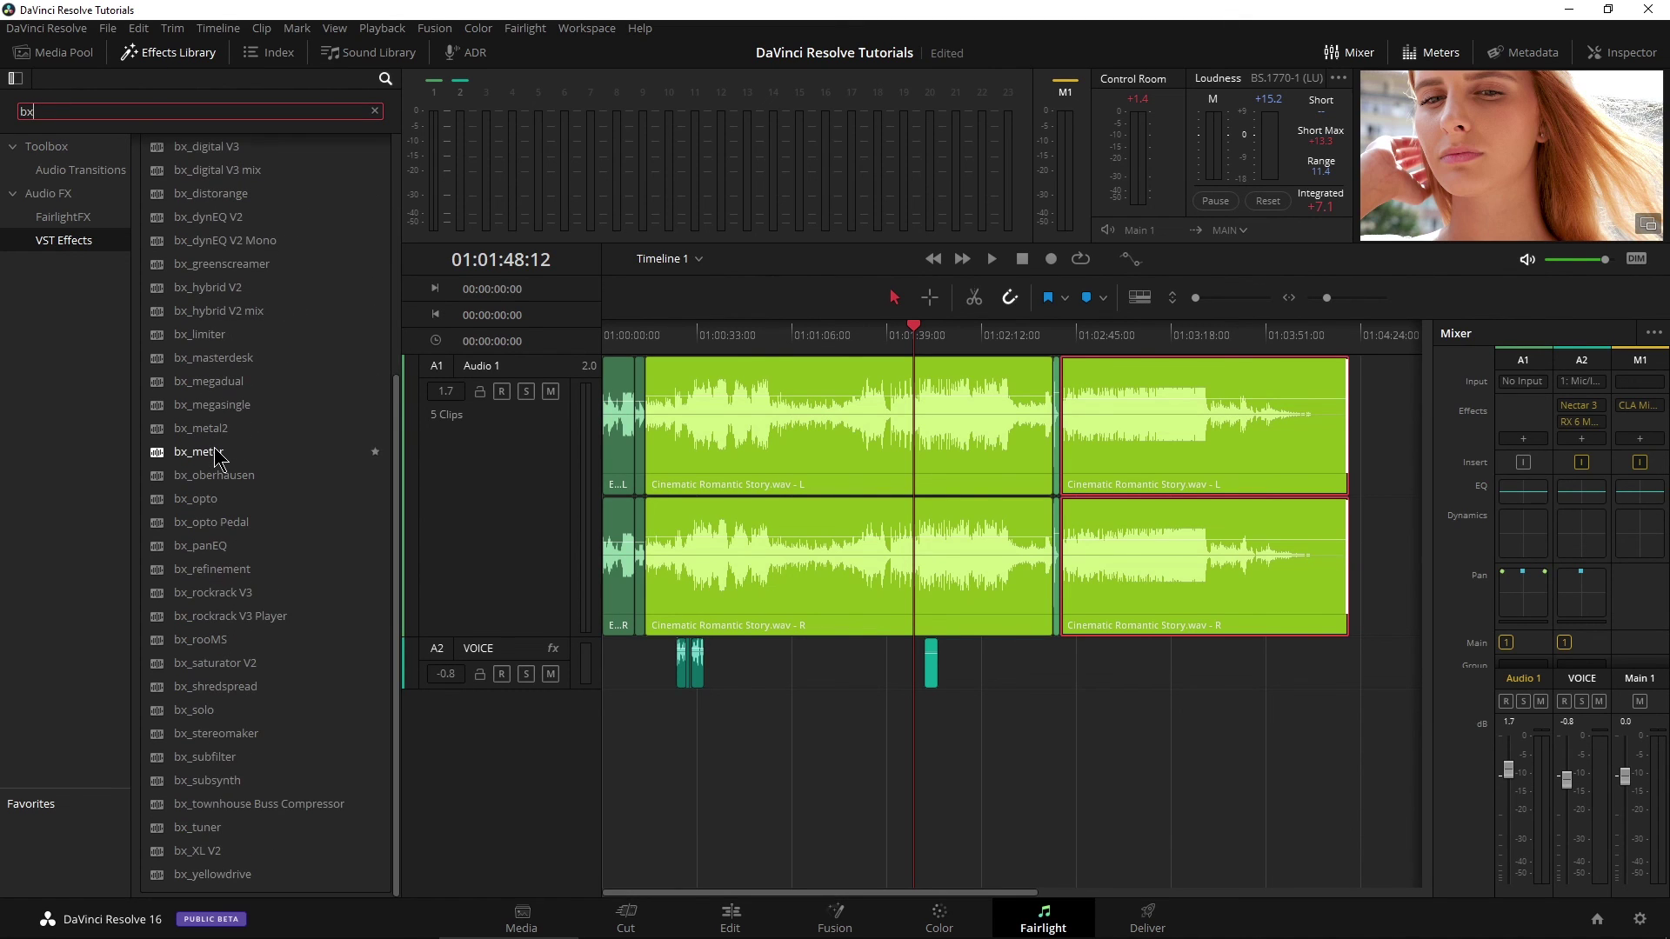
pyautogui.moveTo(182, 452); pyautogui.dragTo(1628, 422)
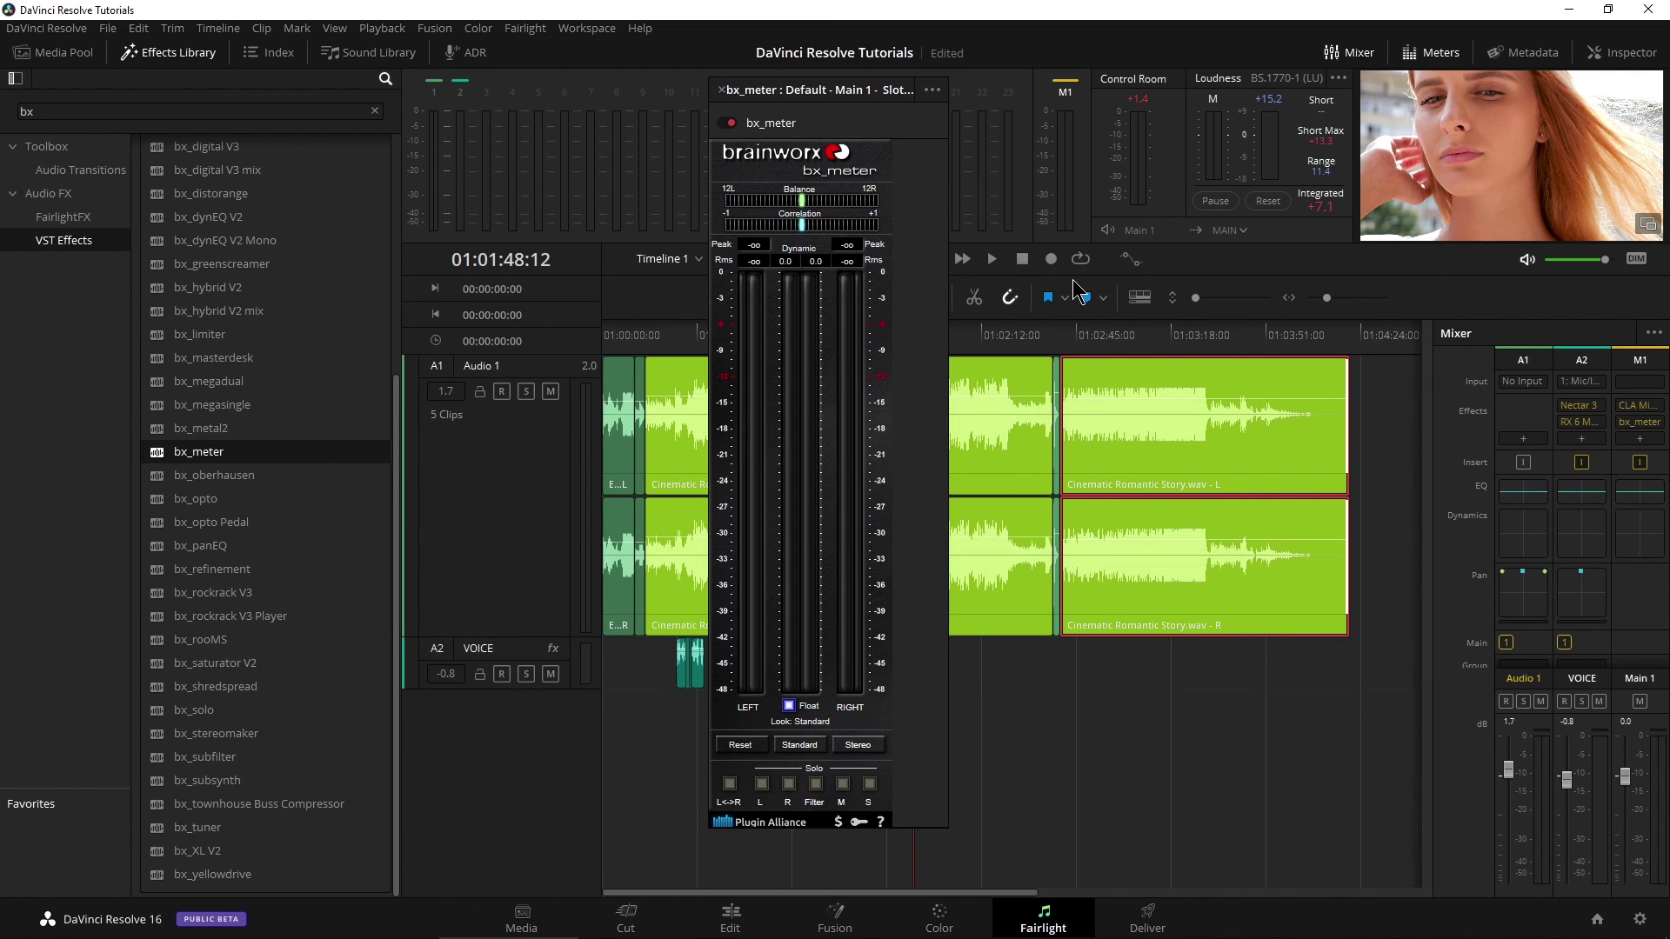
pyautogui.click(1094, 335)
pyautogui.press('space')
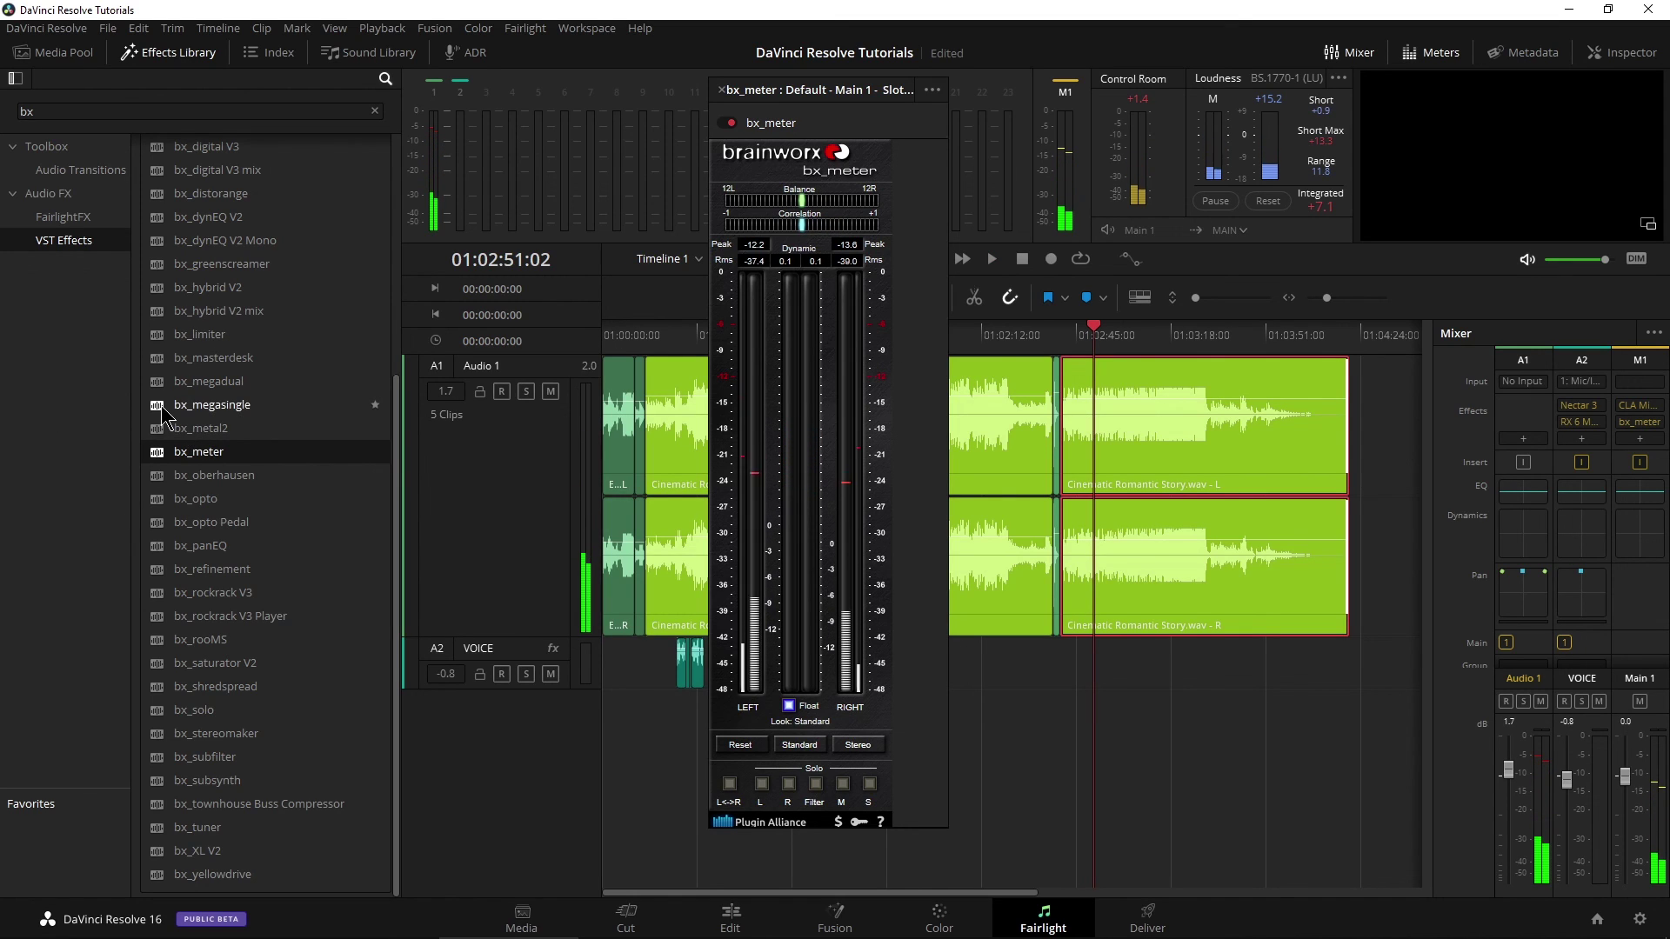
# Step: Apply bx_megasingle to the Audio 1 channel, inspect the input patching for that track and close it without patching anything
pyautogui.moveTo(161, 416); pyautogui.dragTo(1511, 418)
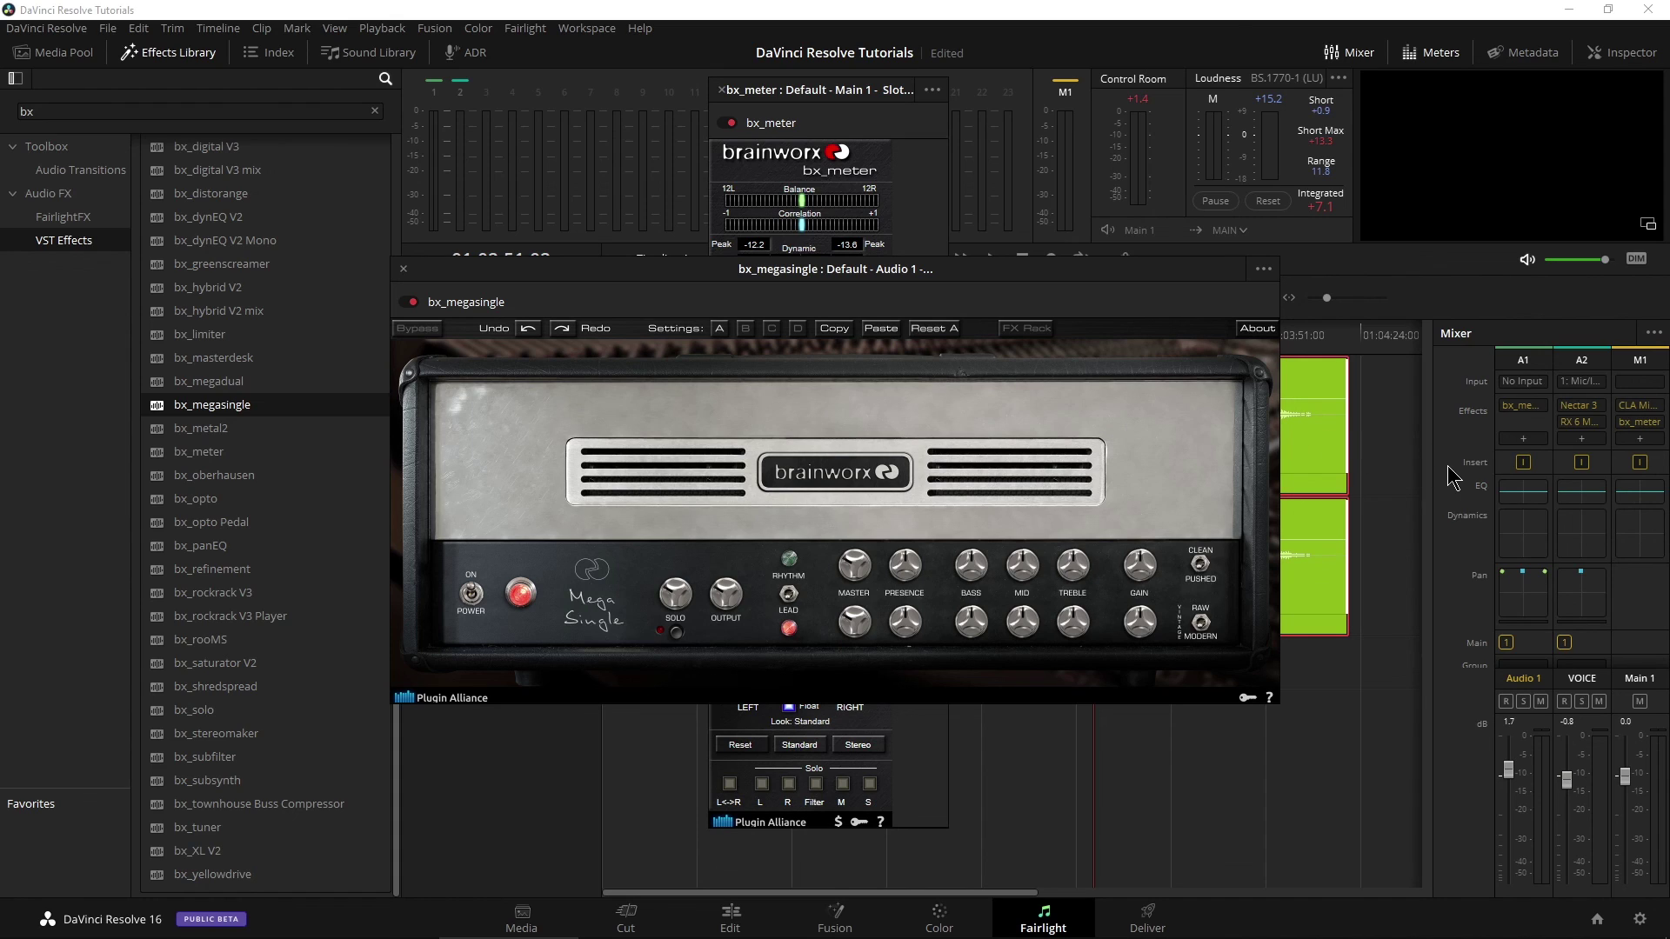
pyautogui.click(1522, 383)
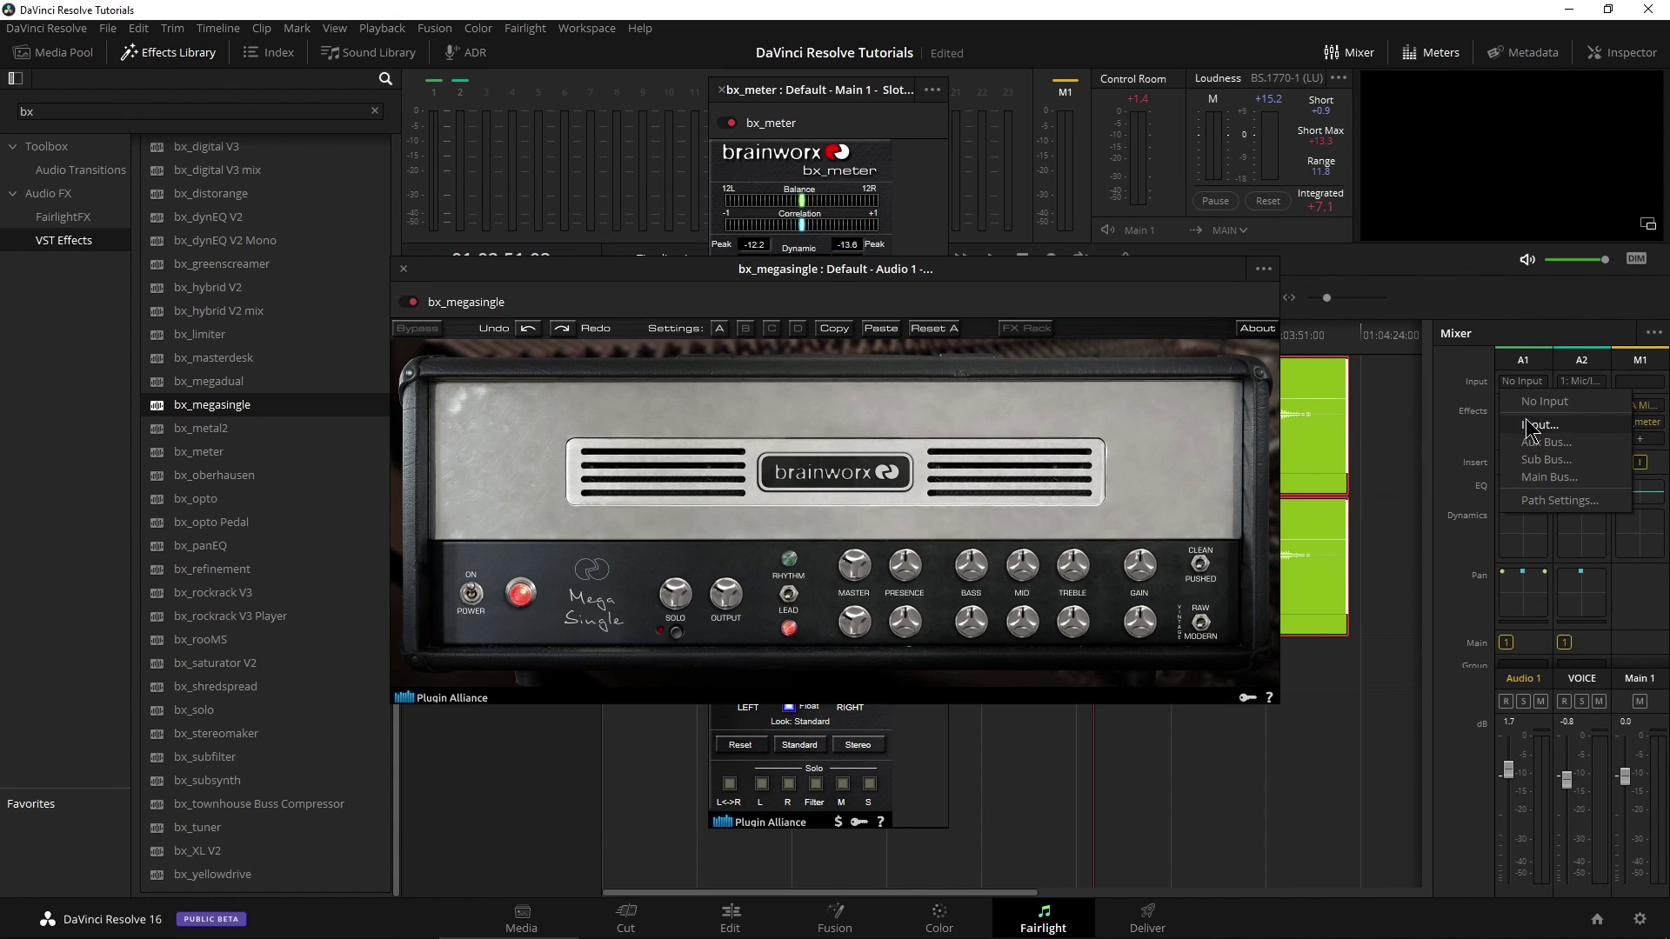
pyautogui.click(1538, 425)
pyautogui.click(518, 157)
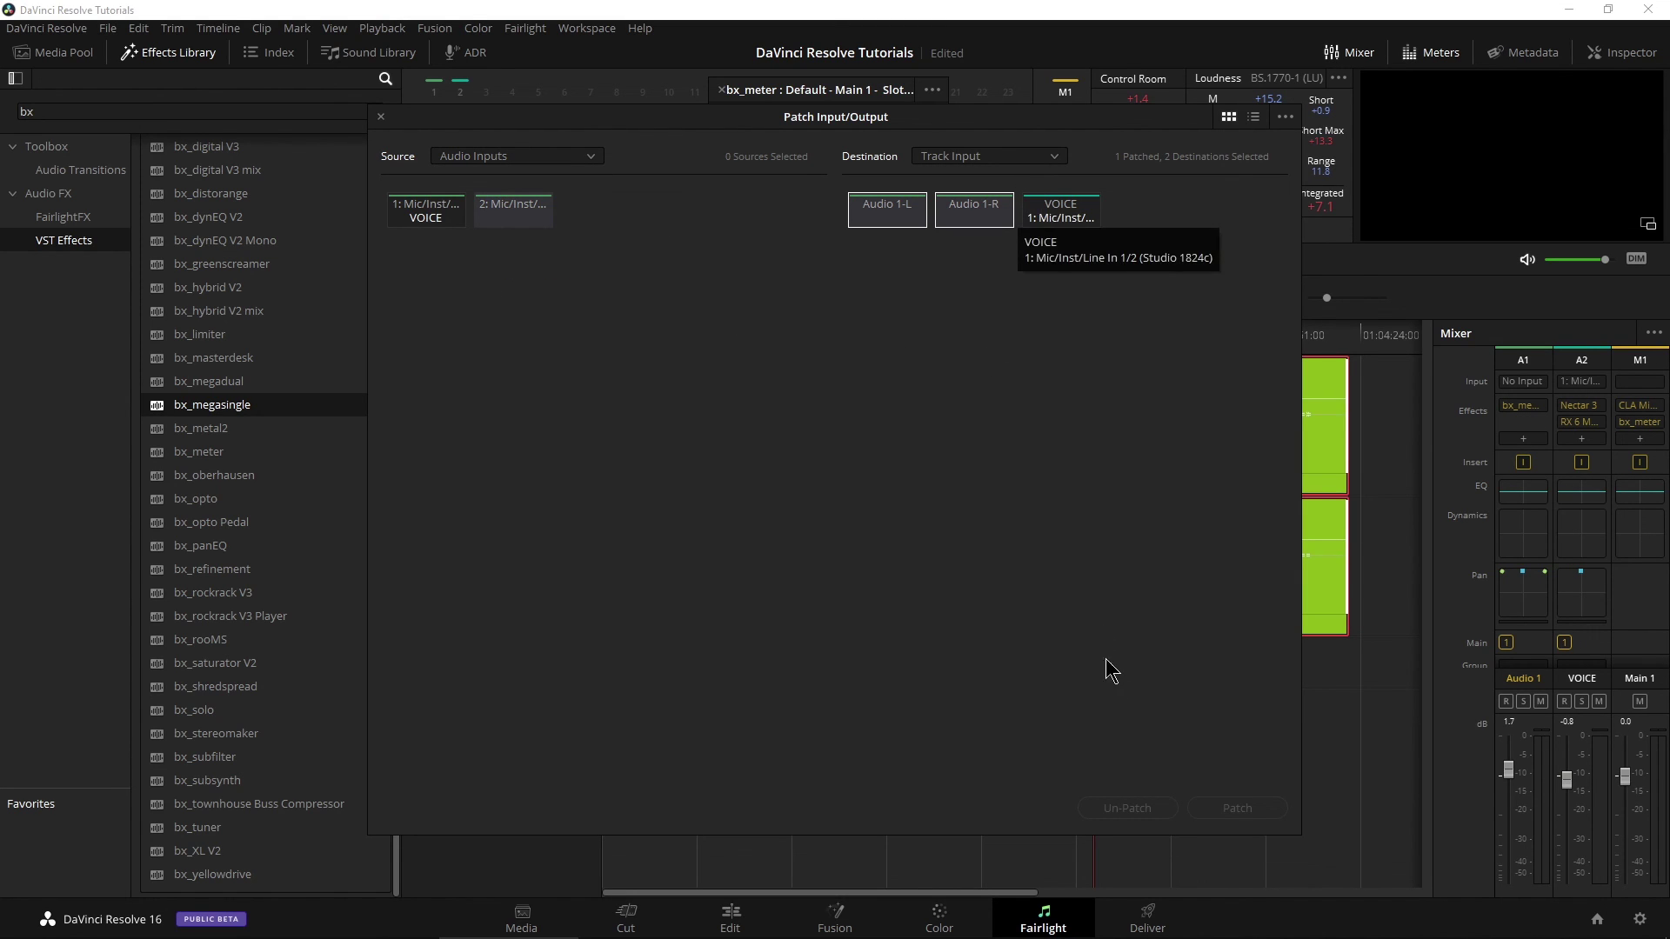
pyautogui.click(379, 117)
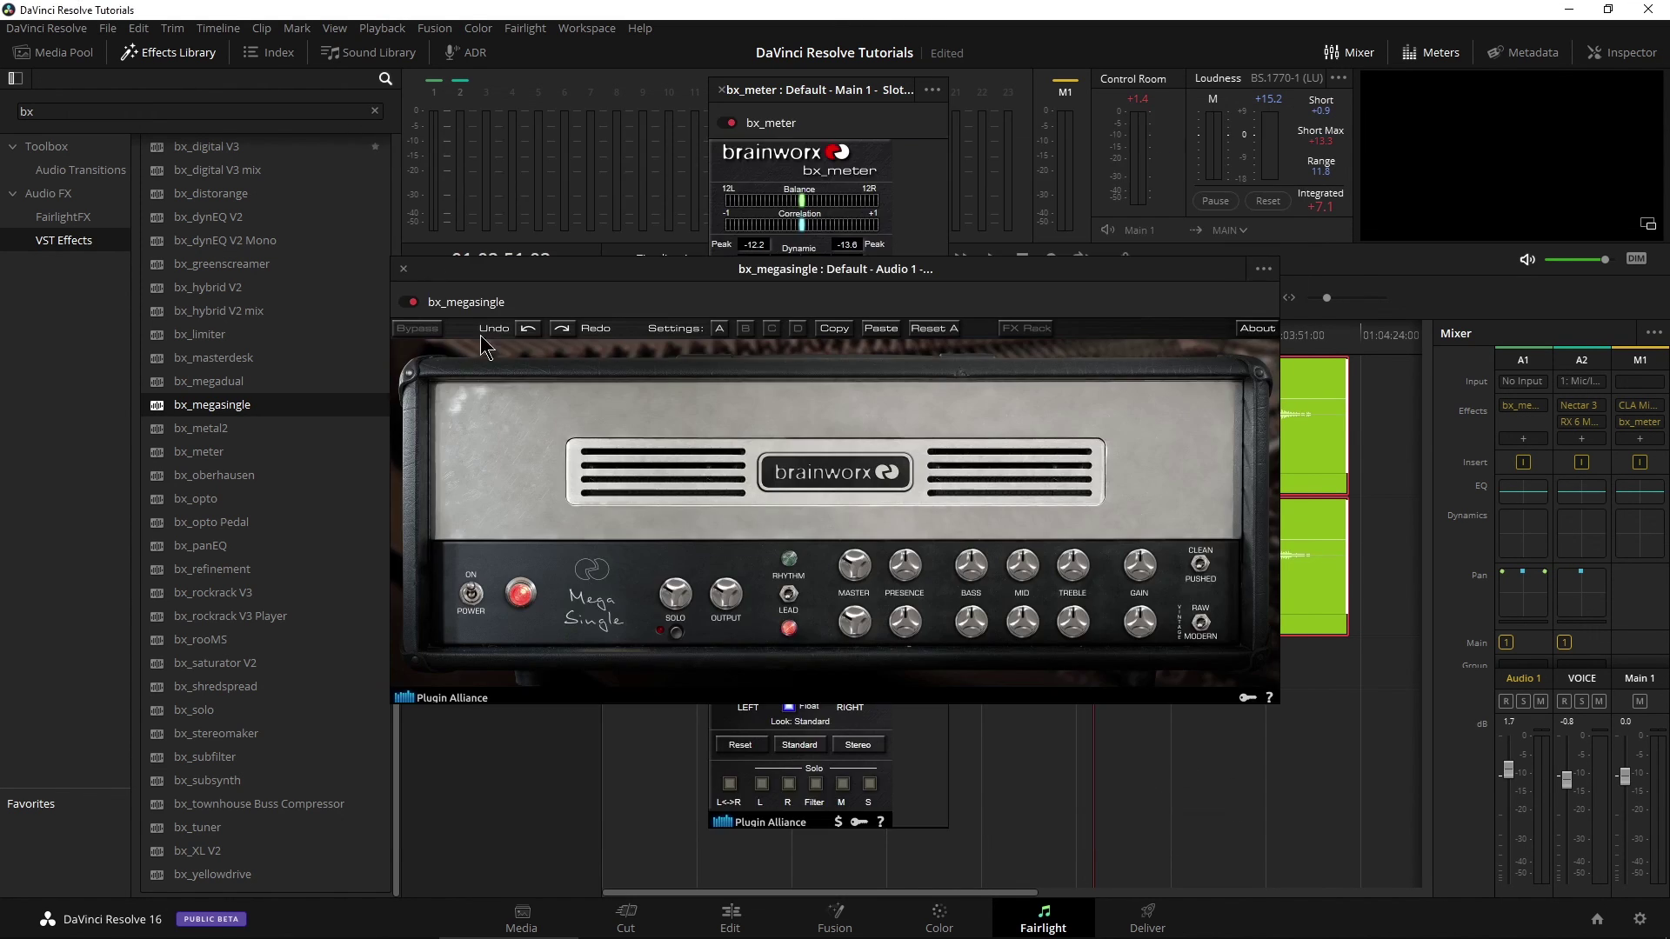
# Step: Close the bx_megasingle window and delete that plugin from the Audio 1 channel
pyautogui.moveTo(781, 269); pyautogui.dragTo(923, 214)
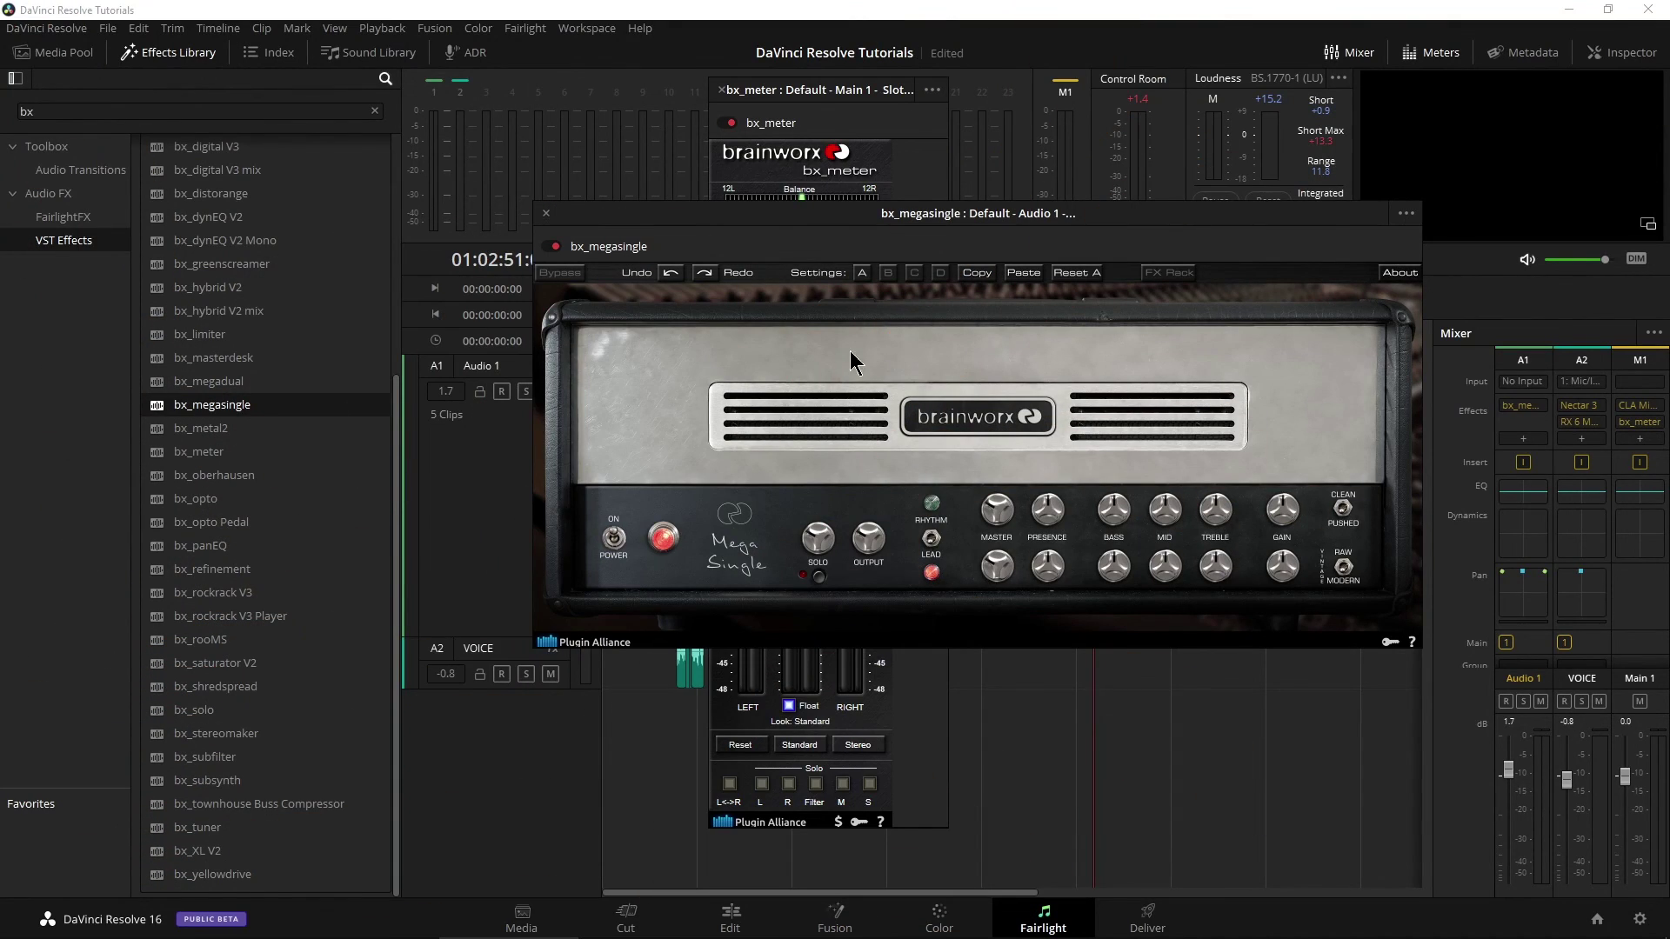
pyautogui.click(546, 214)
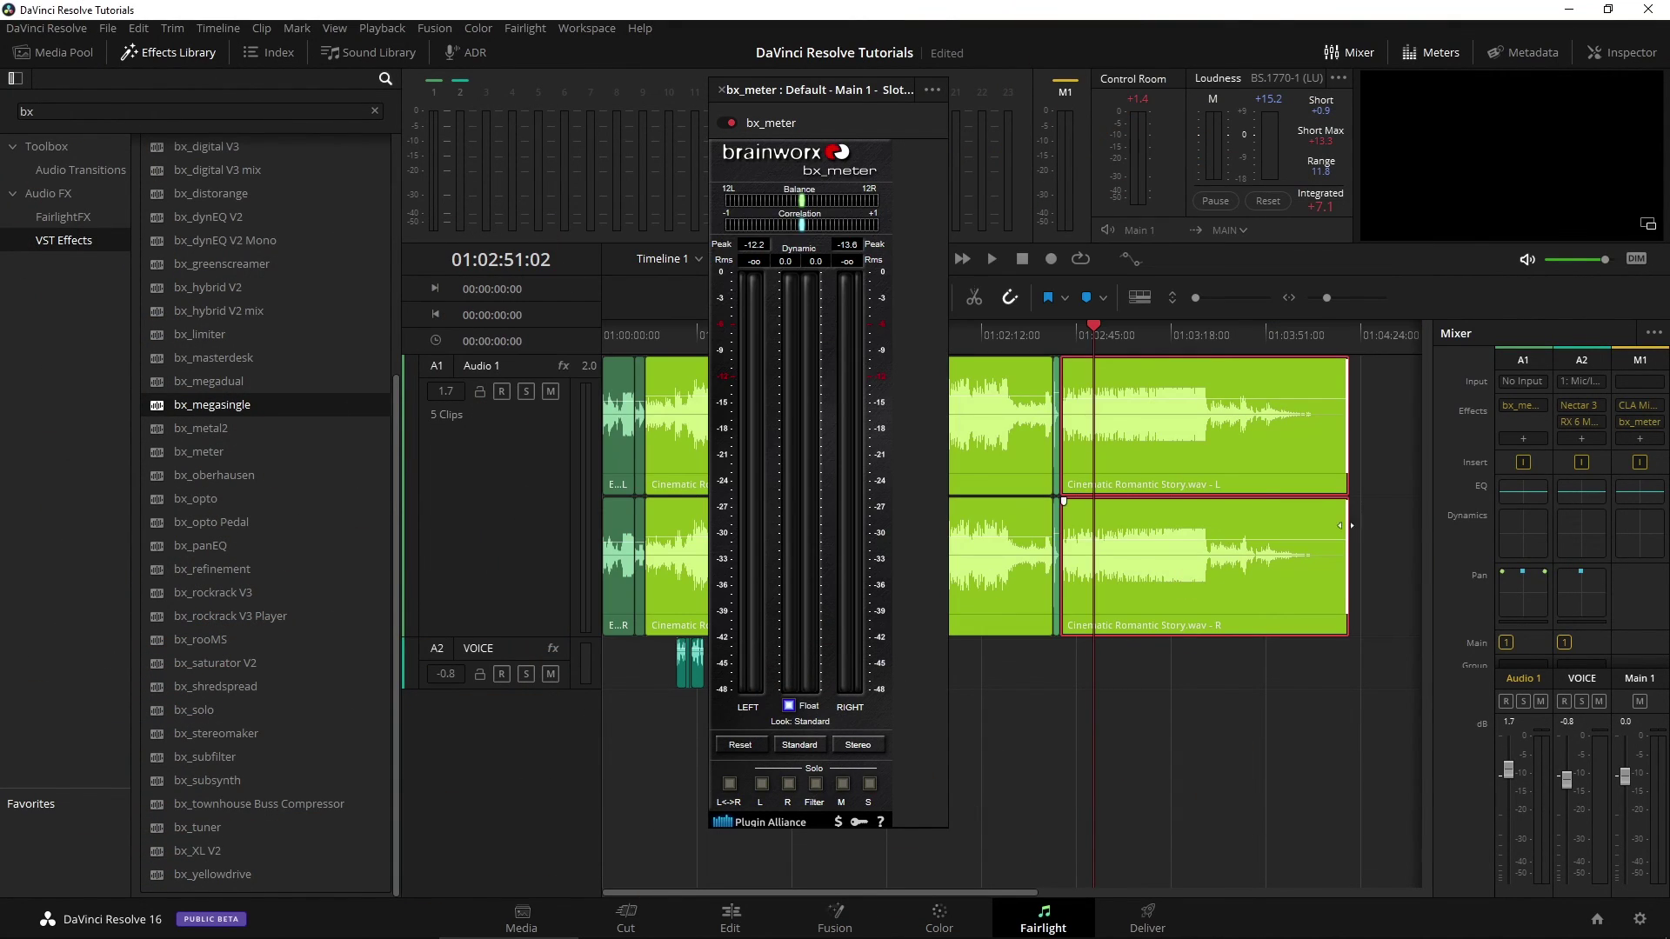
pyautogui.click(1539, 405)
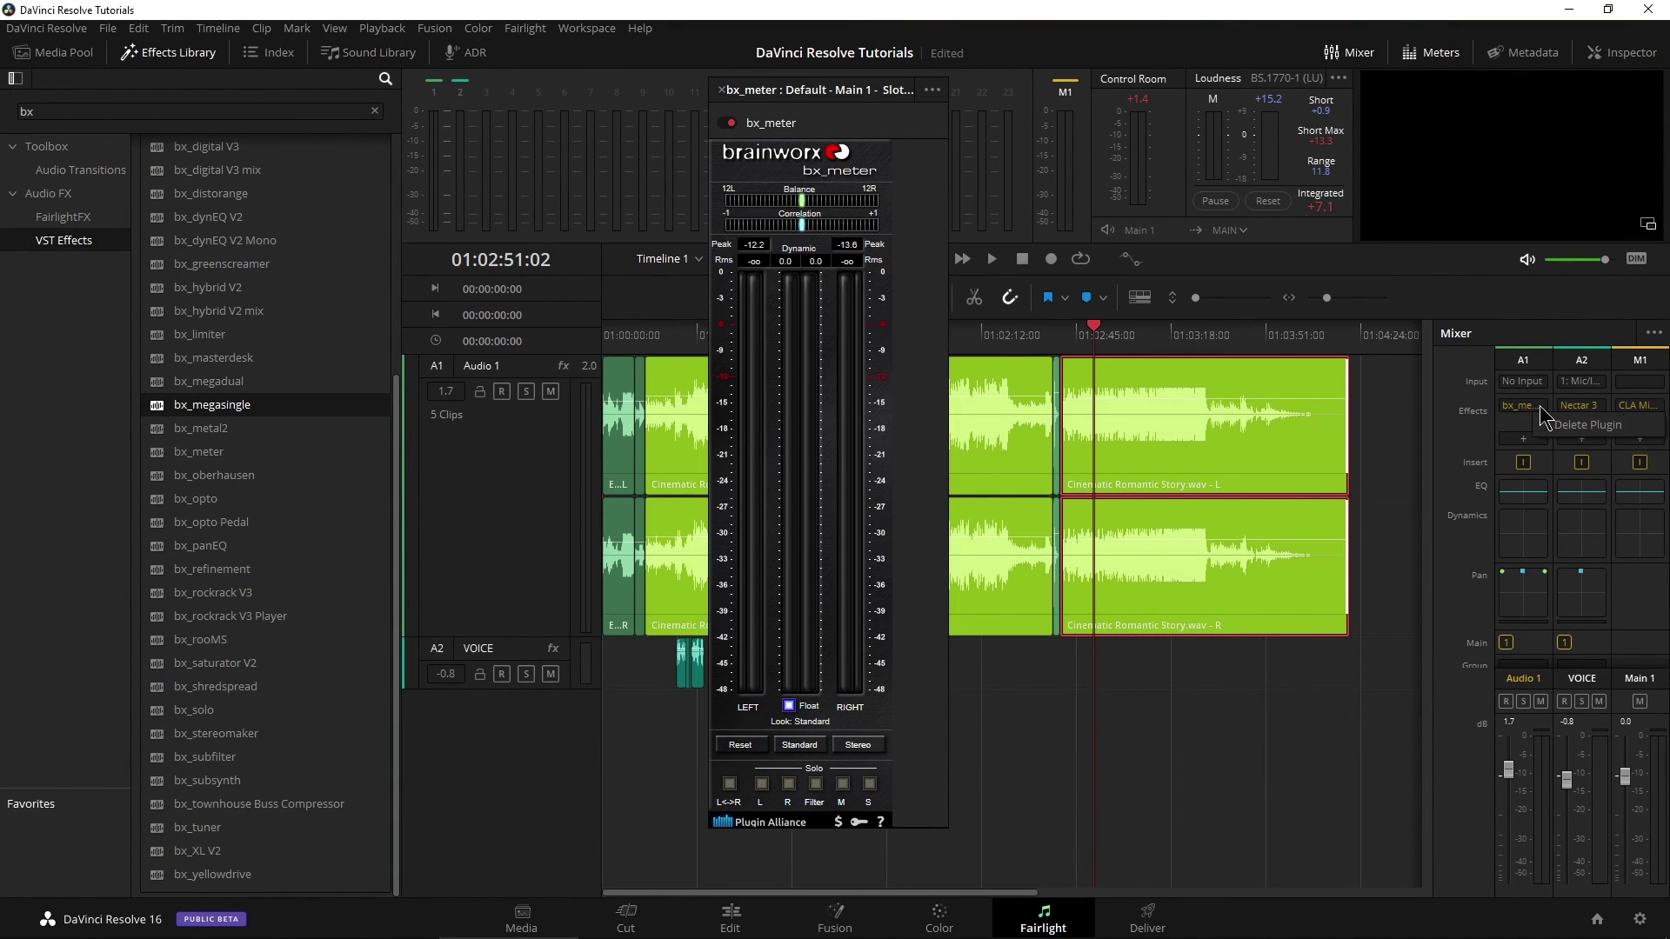
pyautogui.click(1561, 431)
# Step: Arrange the Audio 1 bx_console SSL 4000 G window beside the Main 1 bx_meter window and play the timeline
pyautogui.moveTo(798, 96); pyautogui.dragTo(921, 87)
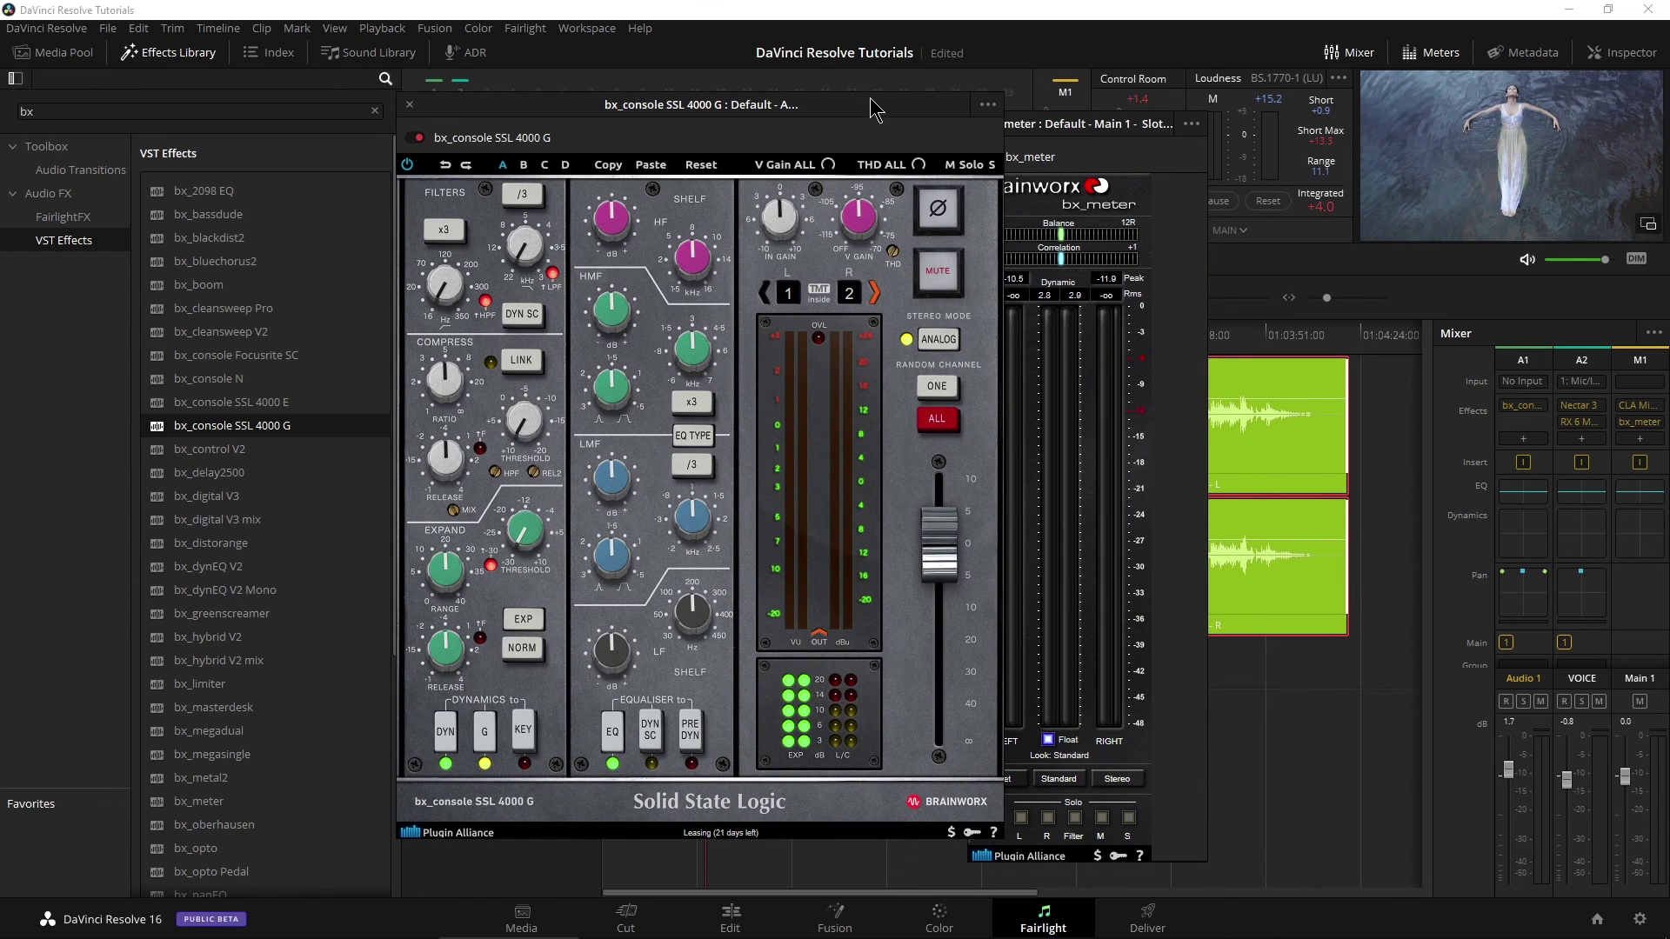
pyautogui.moveTo(877, 137); pyautogui.dragTo(679, 123)
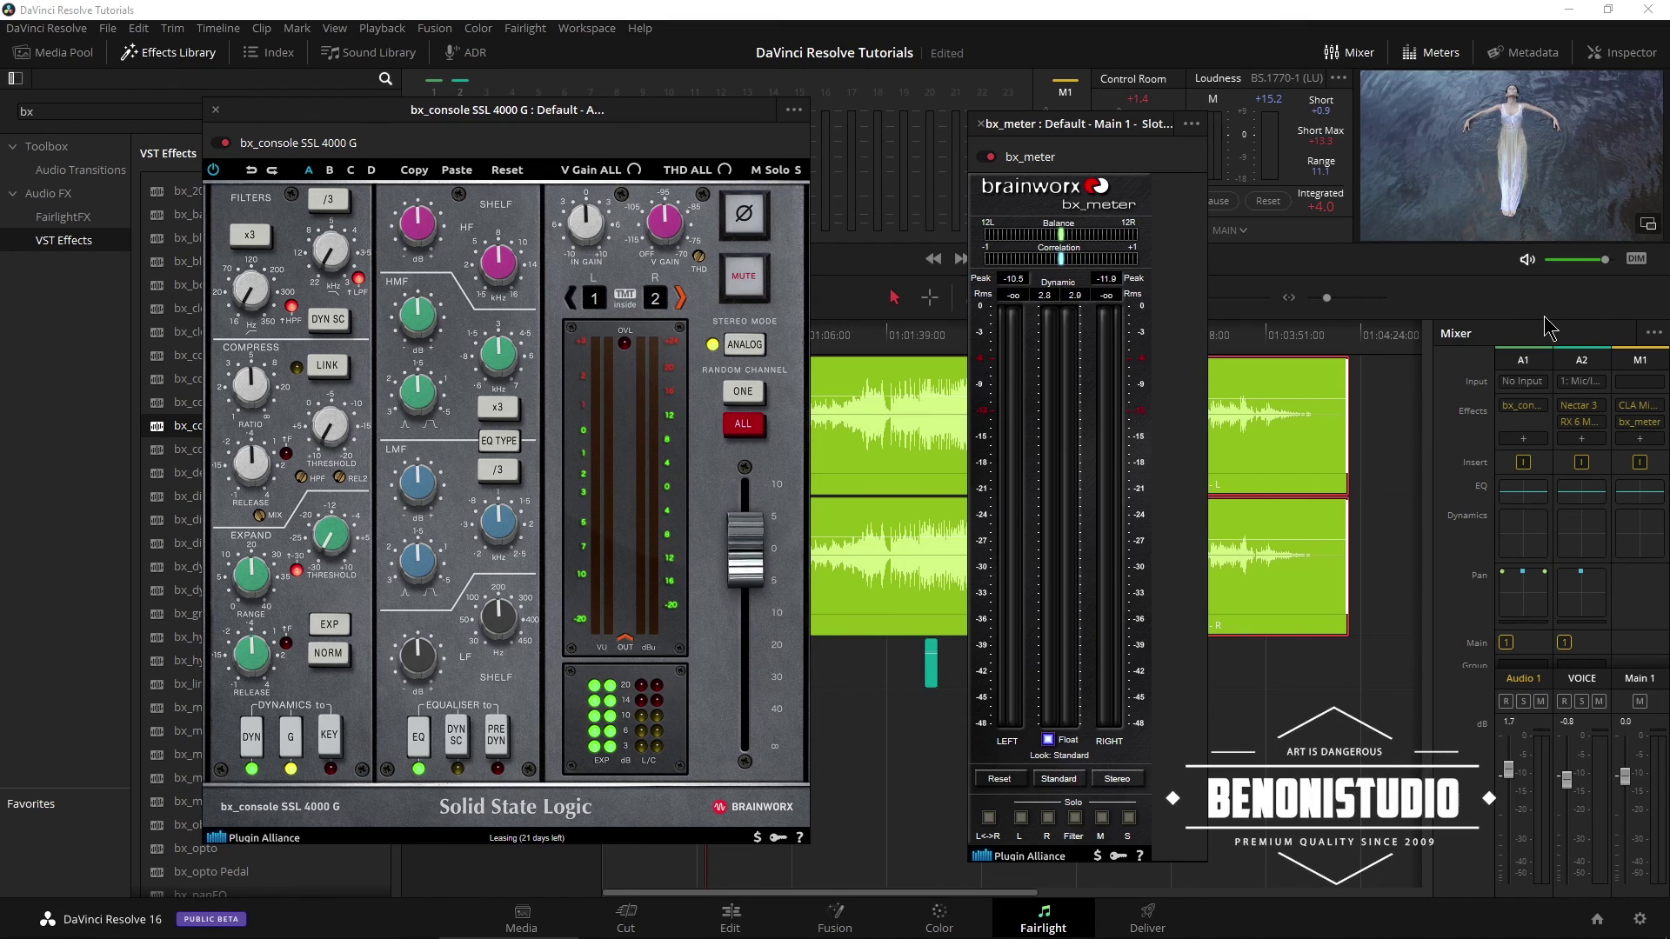
pyautogui.press('space')
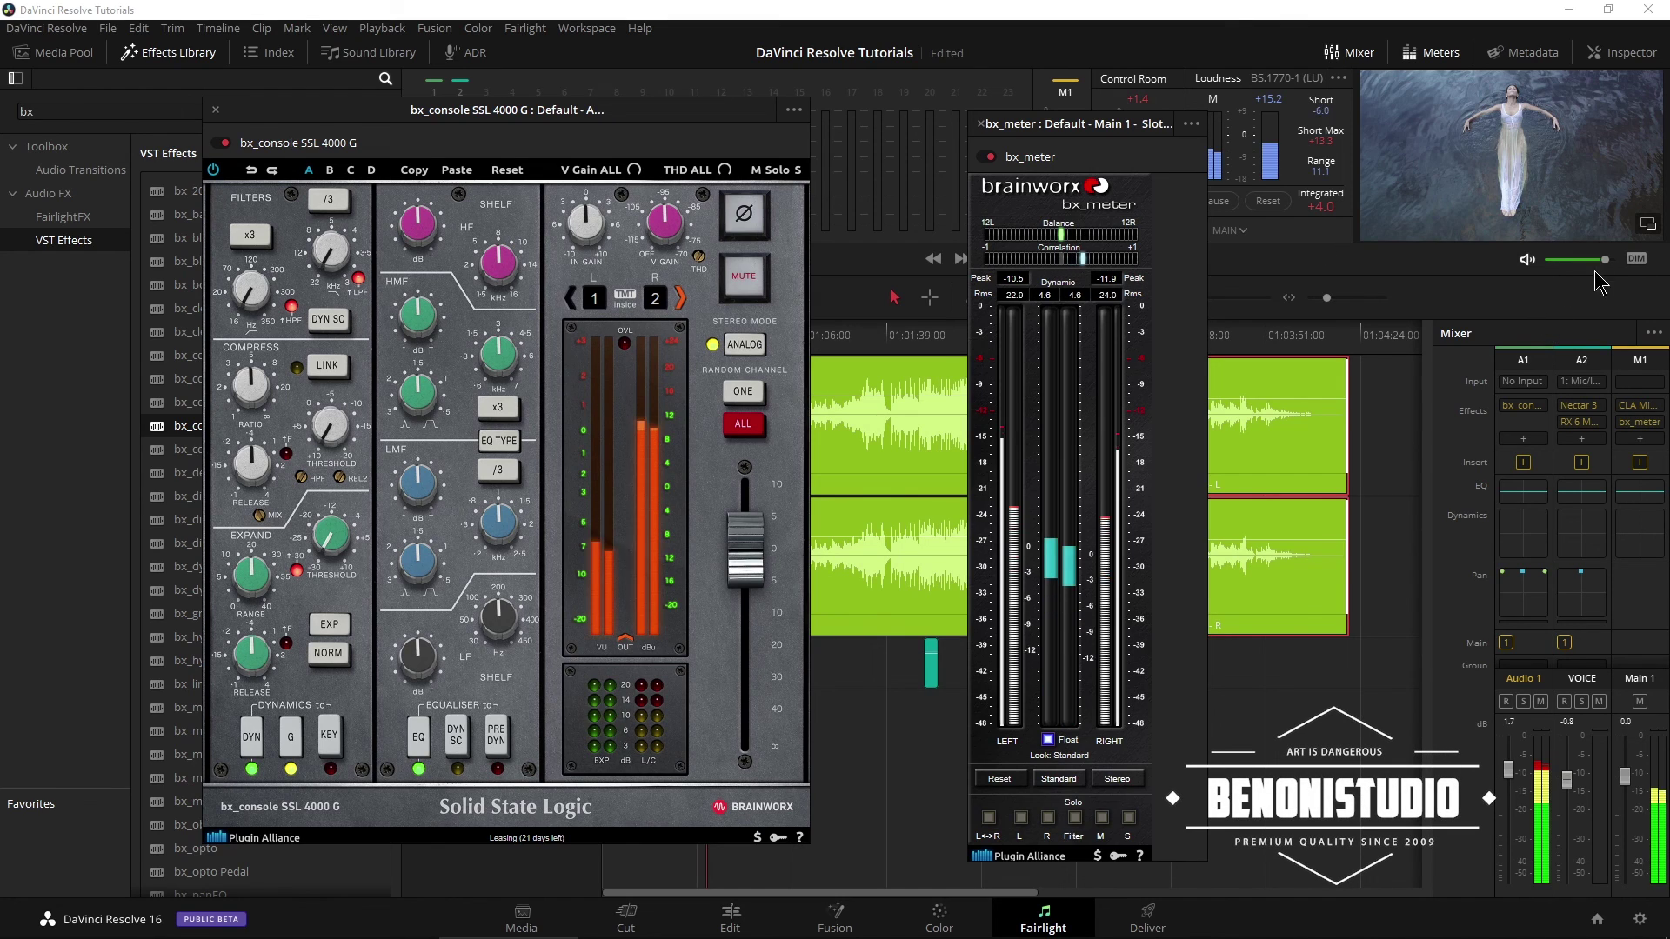
# Step: Detach the viewer into a floating window, move it over the timeline and dock it back during playback
pyautogui.click(1648, 226)
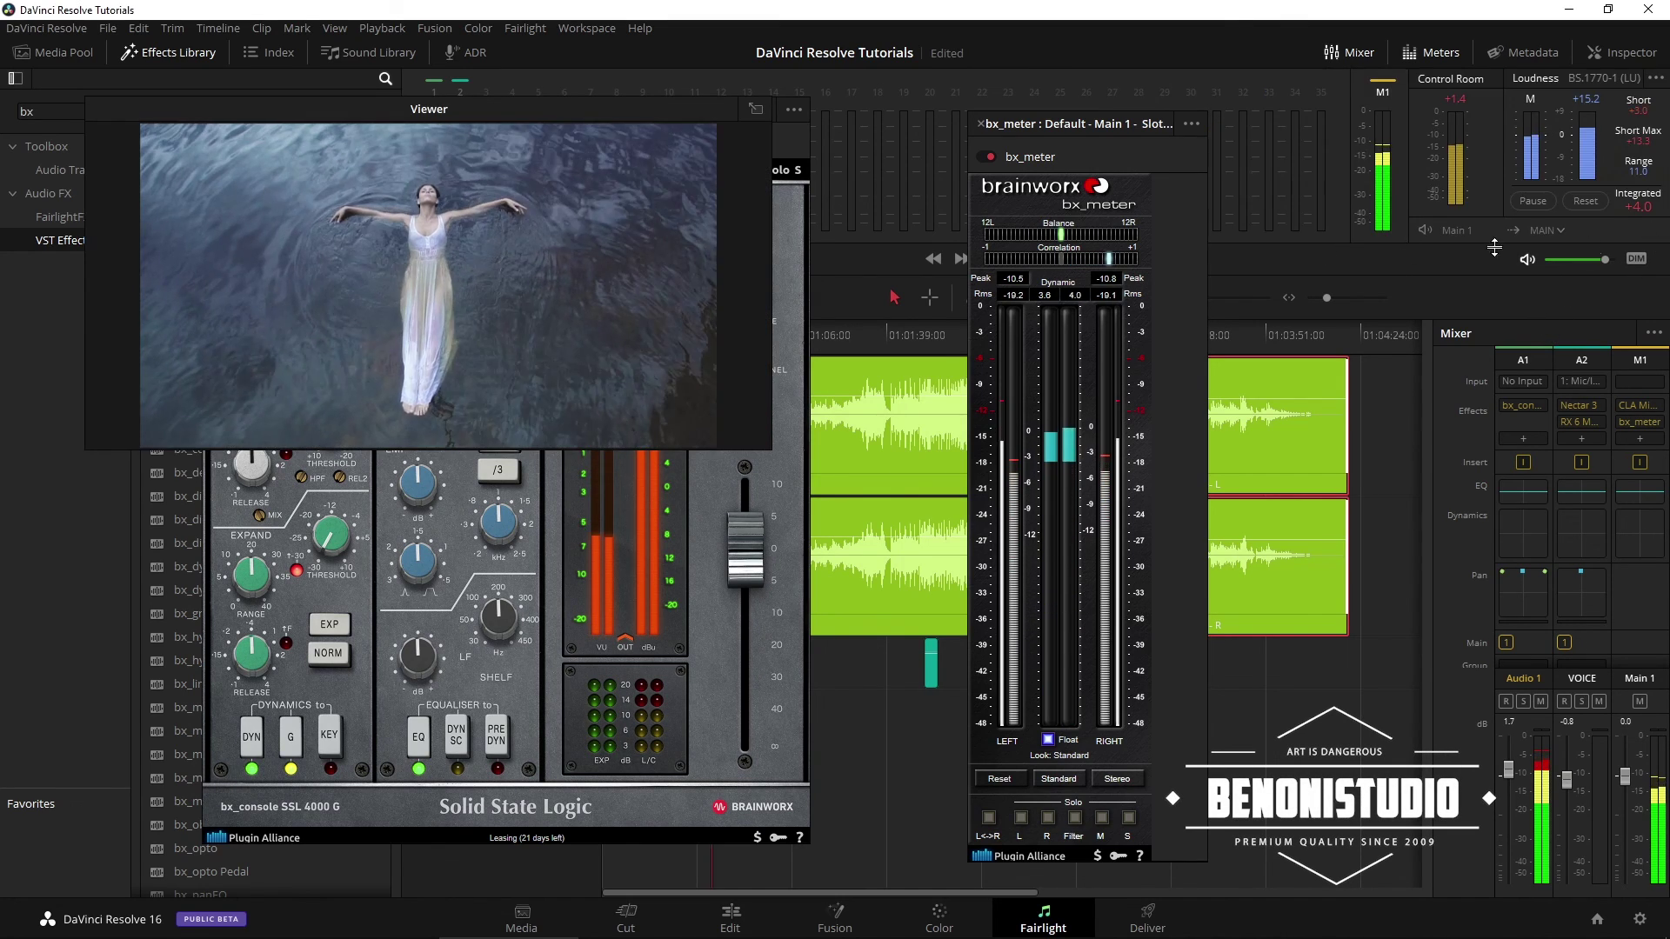
pyautogui.moveTo(592, 113); pyautogui.dragTo(1333, 354)
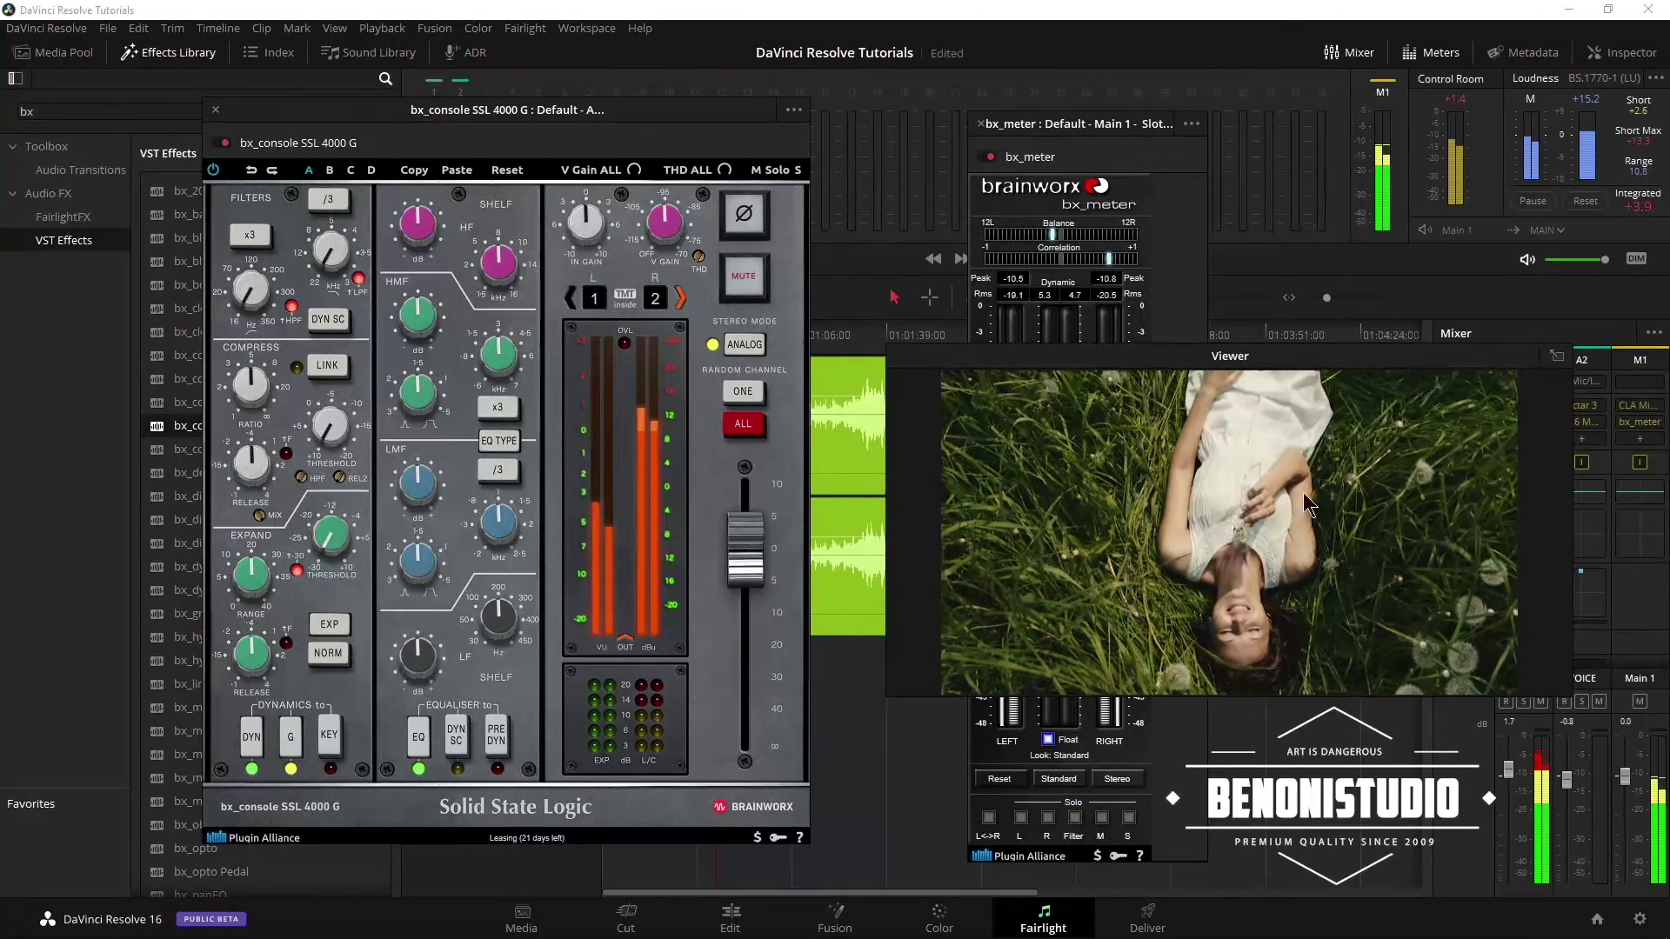
pyautogui.click(1557, 356)
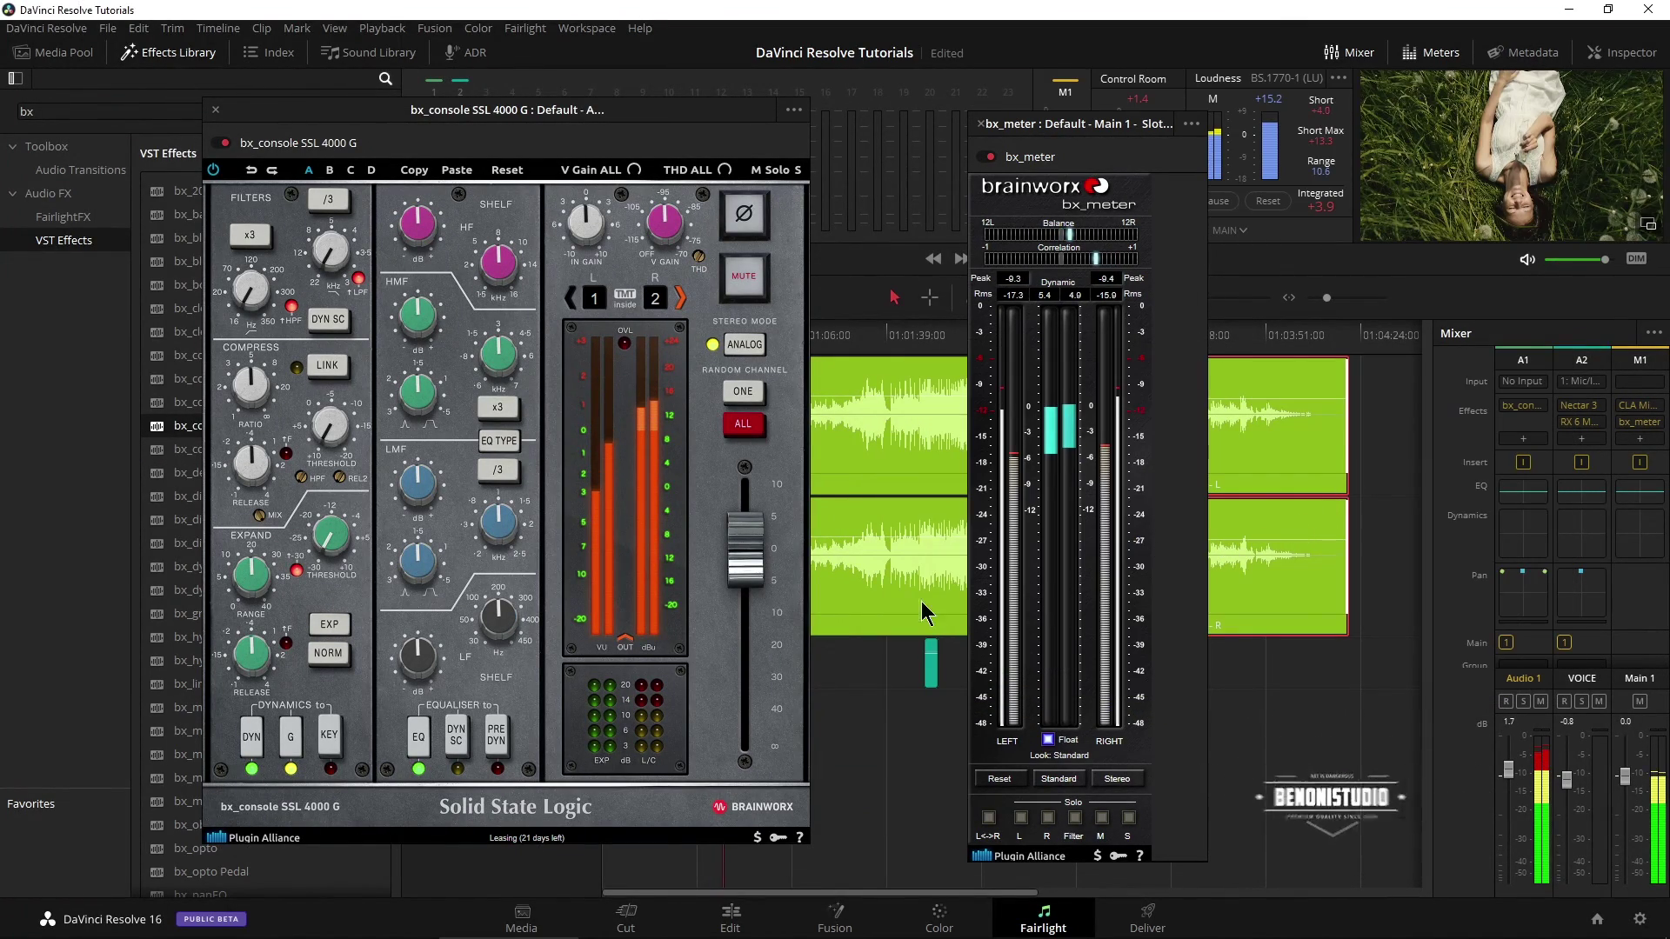